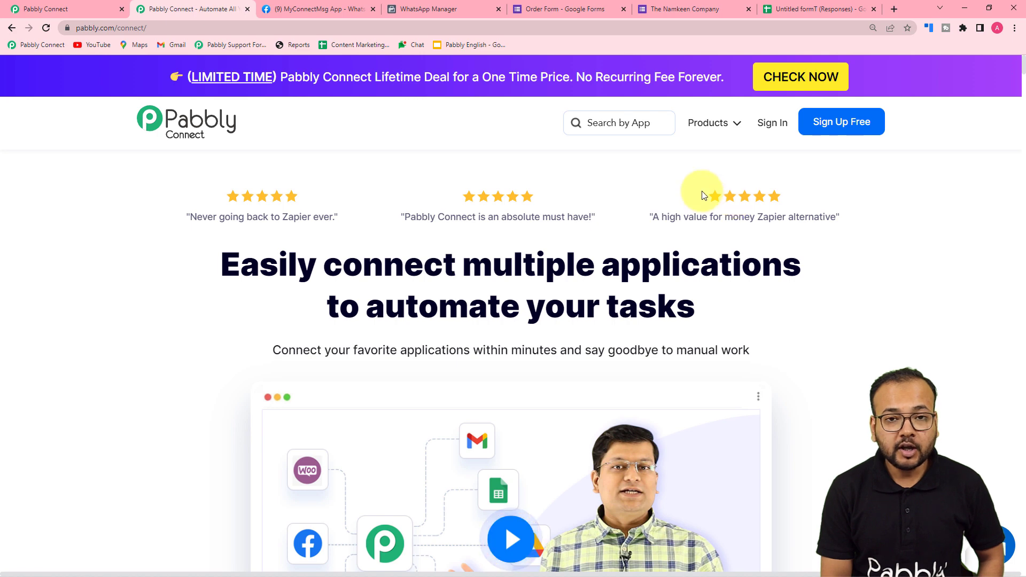
- Create a new Pabbly Connect workflow named "Google Forms Order Alerts on WhatsApp"
left_click(60, 8)
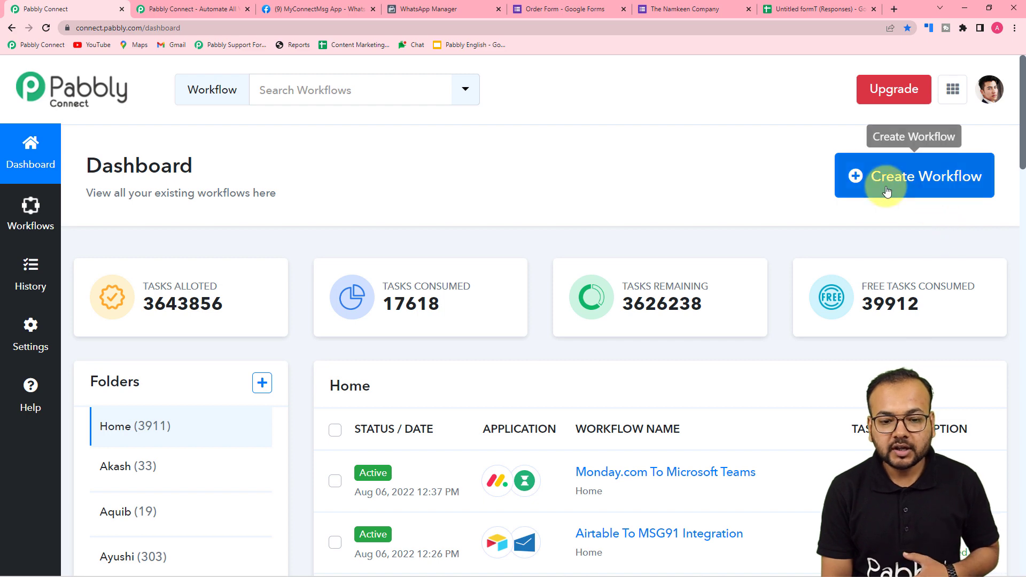
left_click(909, 182)
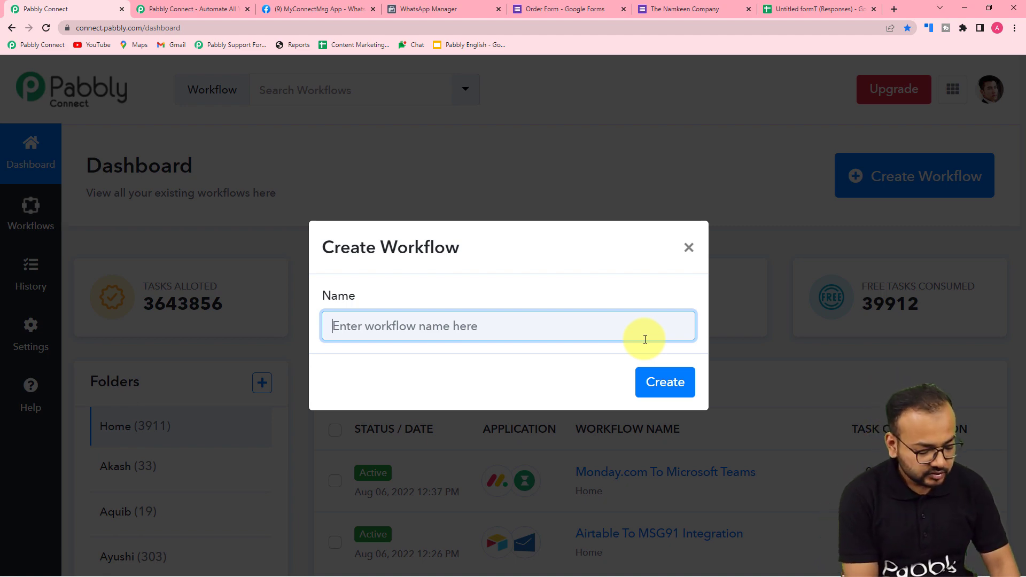
type("Google Forms Order Alerts on WhatsApp")
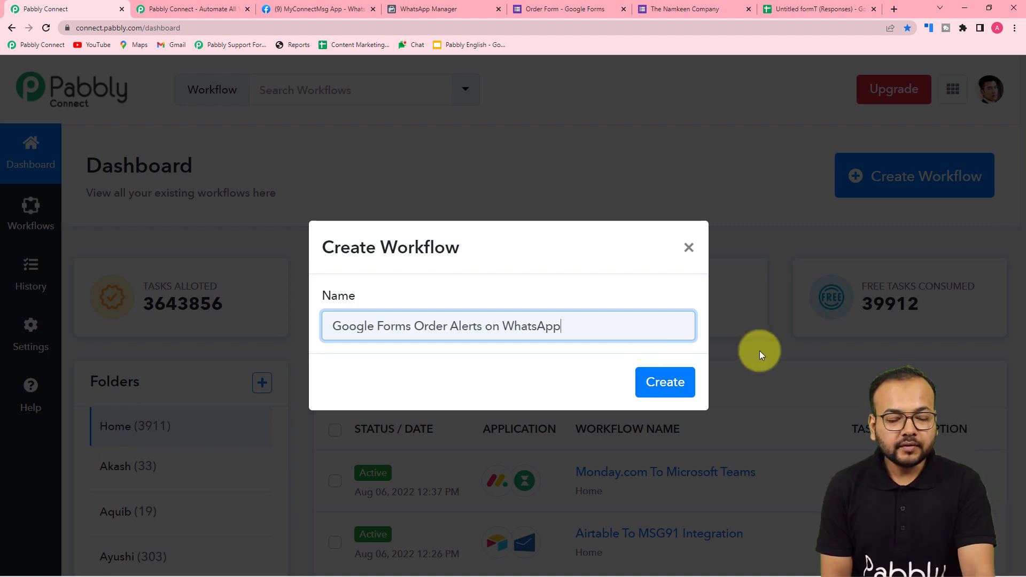
left_click(671, 389)
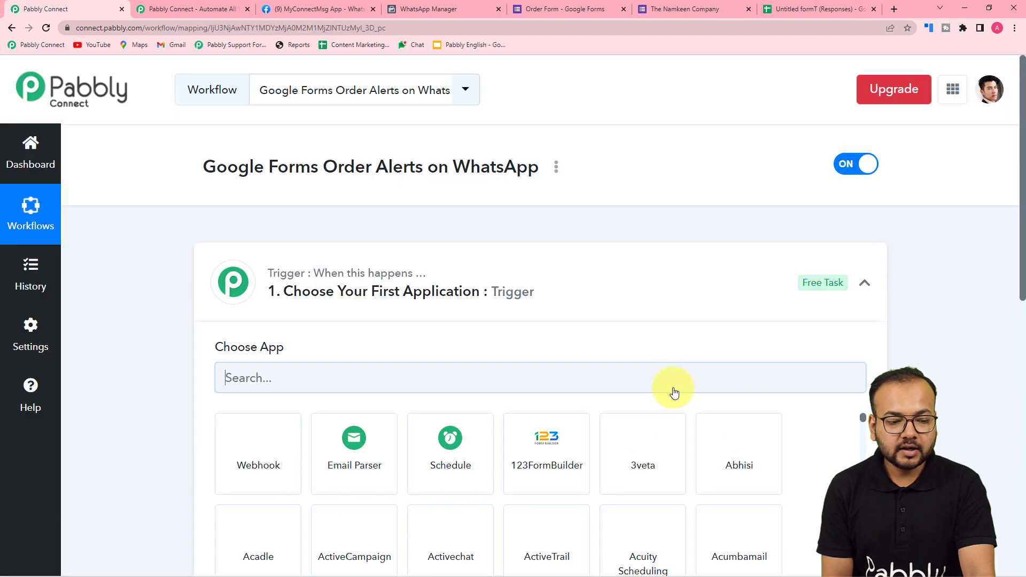
- Examine the workflow's trigger and action sections, expanding both to view their available apps
scroll(674, 392, "down", 2)
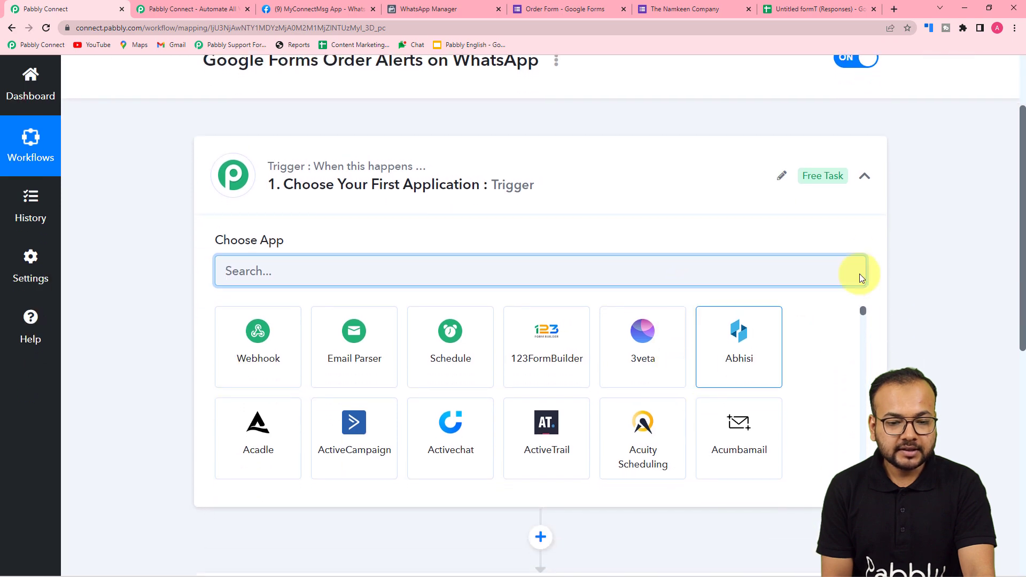
left_click(871, 180)
scroll(415, 278, "up", 2)
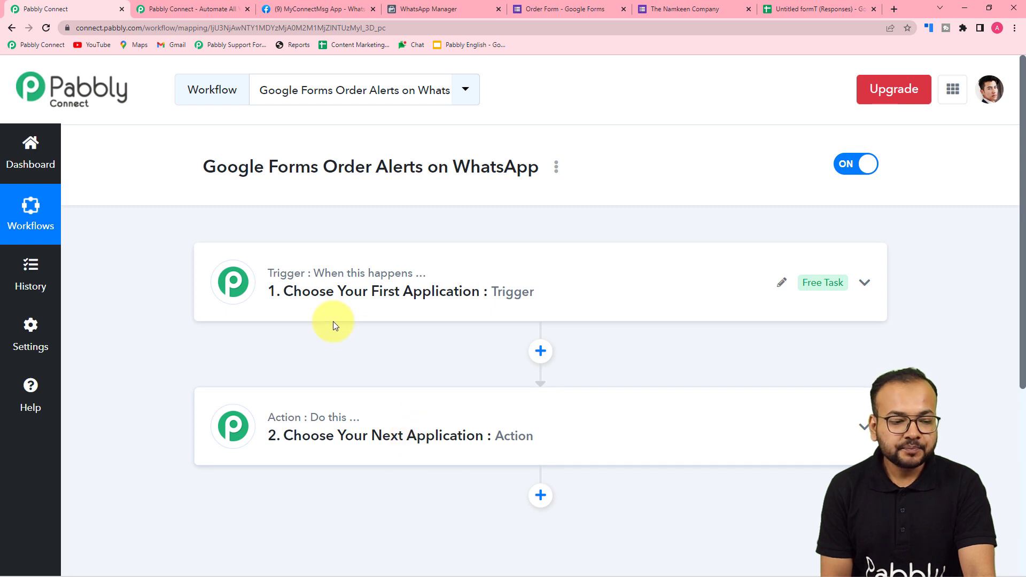
left_click(318, 316)
scroll(317, 315, "down", 1)
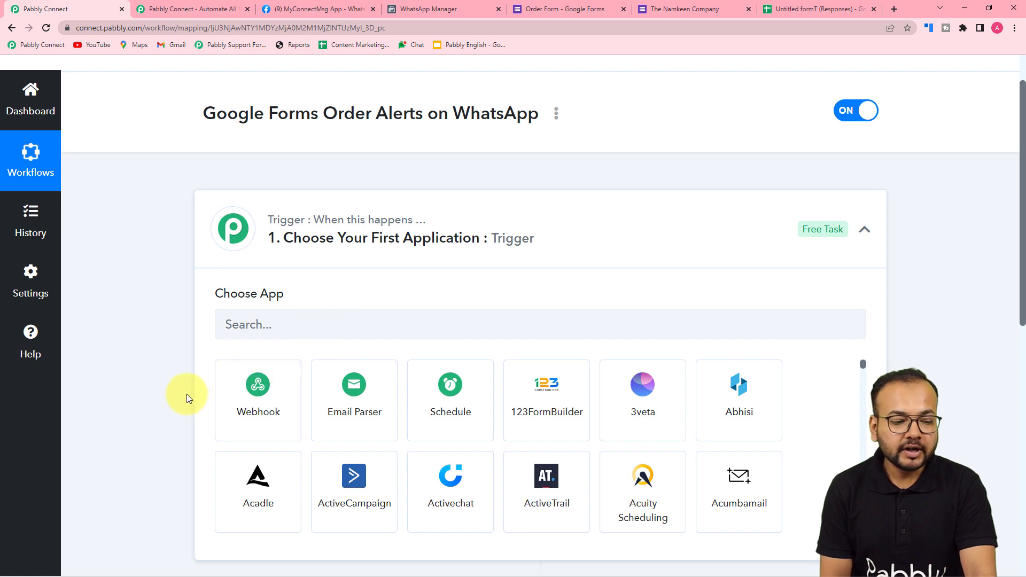
scroll(187, 394, "down", 6)
left_click(407, 379)
scroll(407, 379, "down", 3)
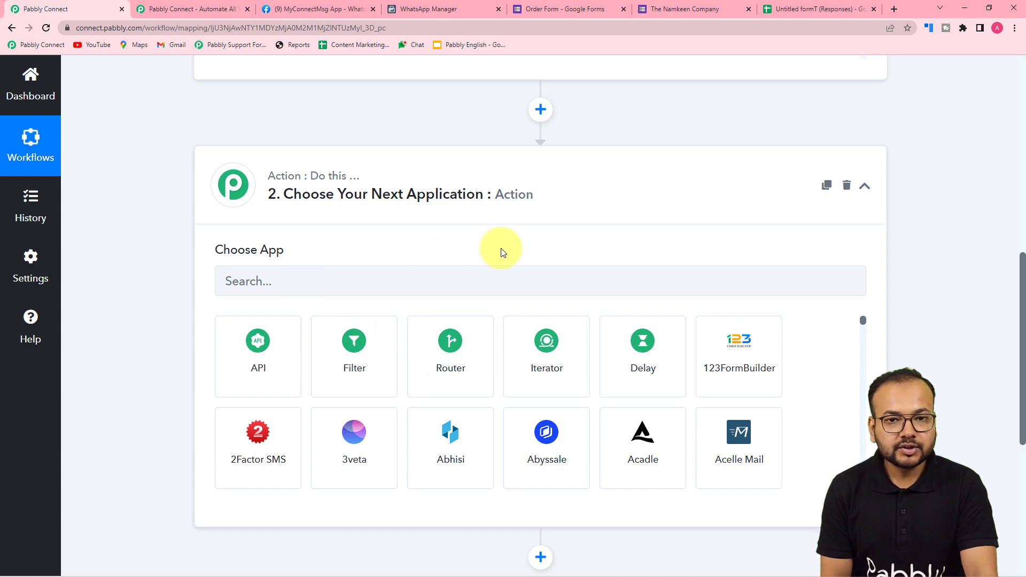
scroll(502, 252, "up", 9)
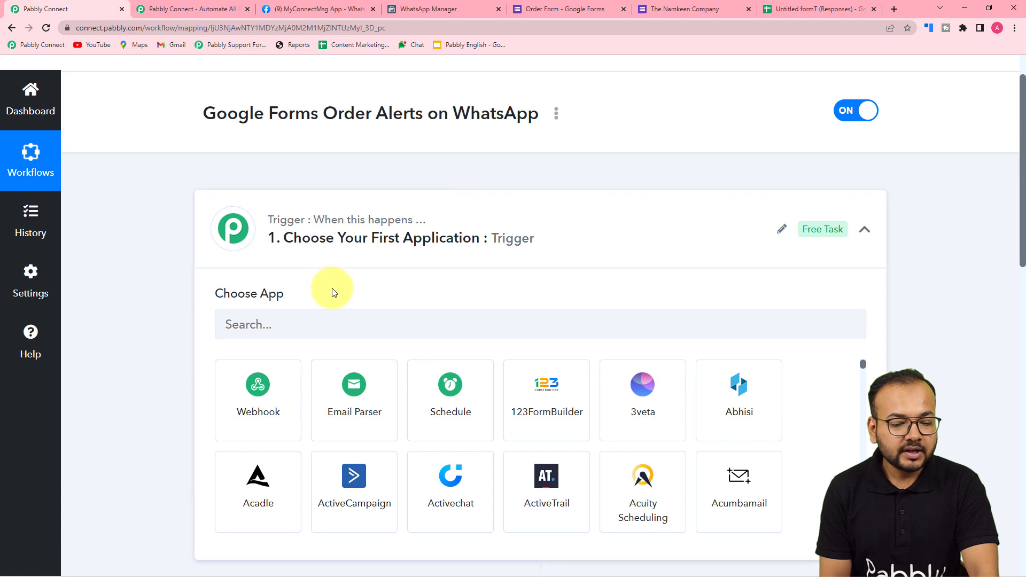
scroll(332, 292, "down", 8)
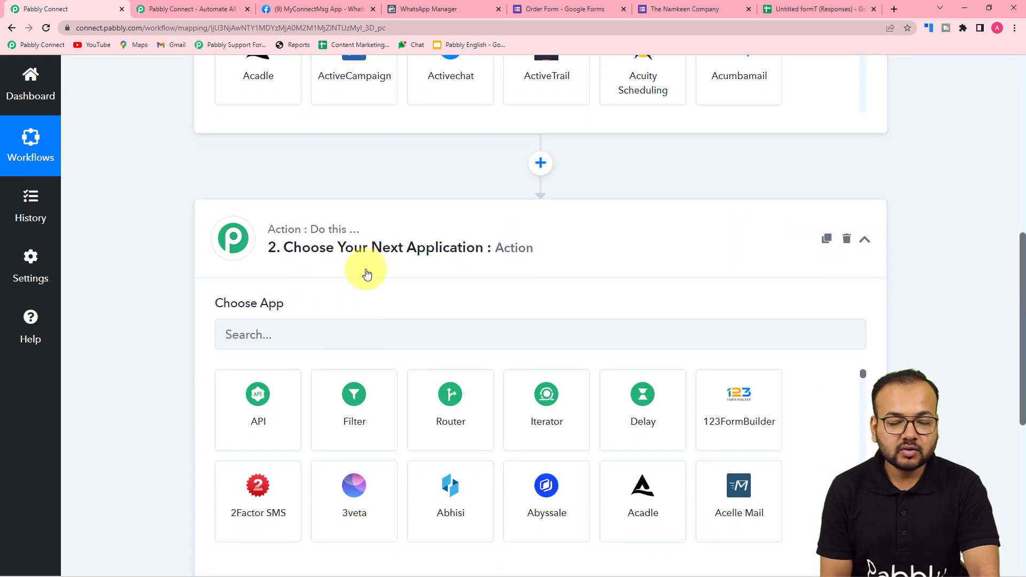
scroll(366, 272, "up", 7)
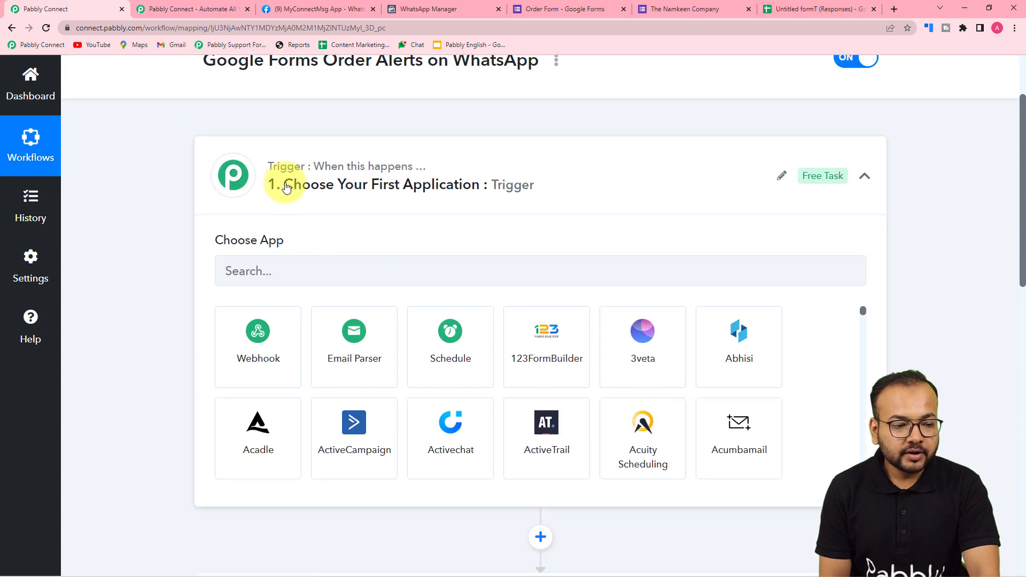
- Set the trigger app to Google Forms with New Response Received as the trigger event
left_click(328, 280)
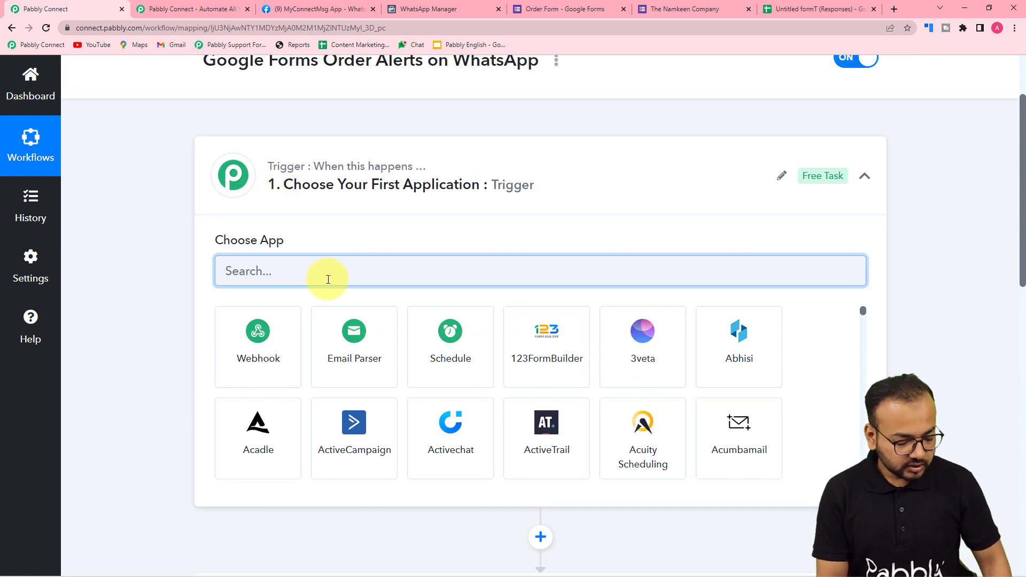
type("goo")
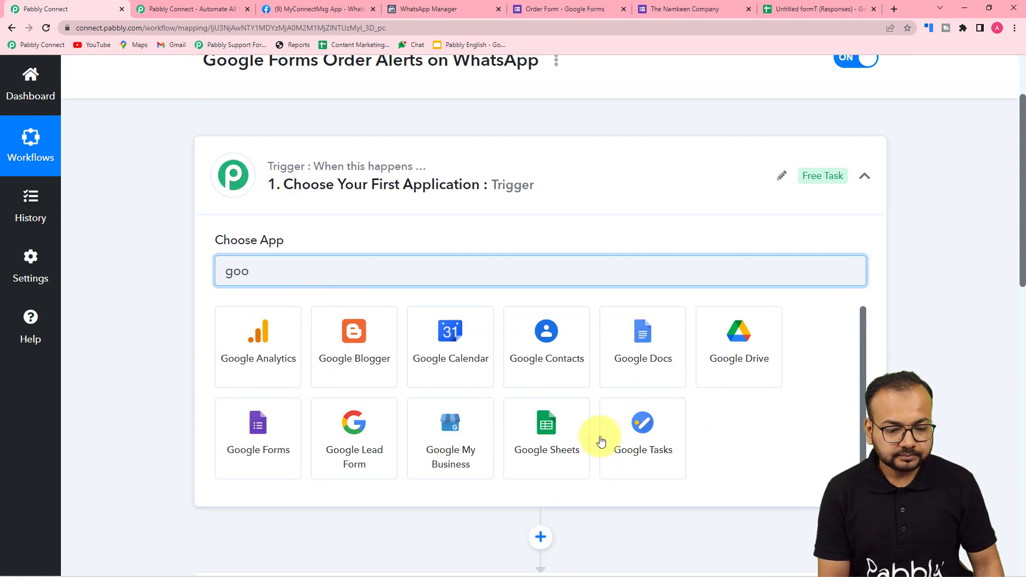
left_click(277, 450)
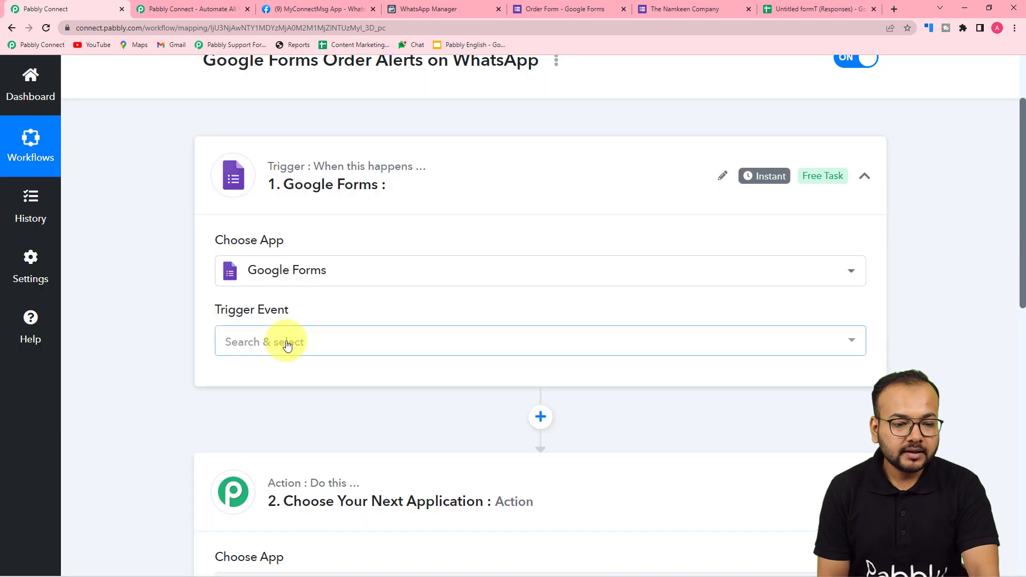
left_click(287, 344)
left_click(312, 421)
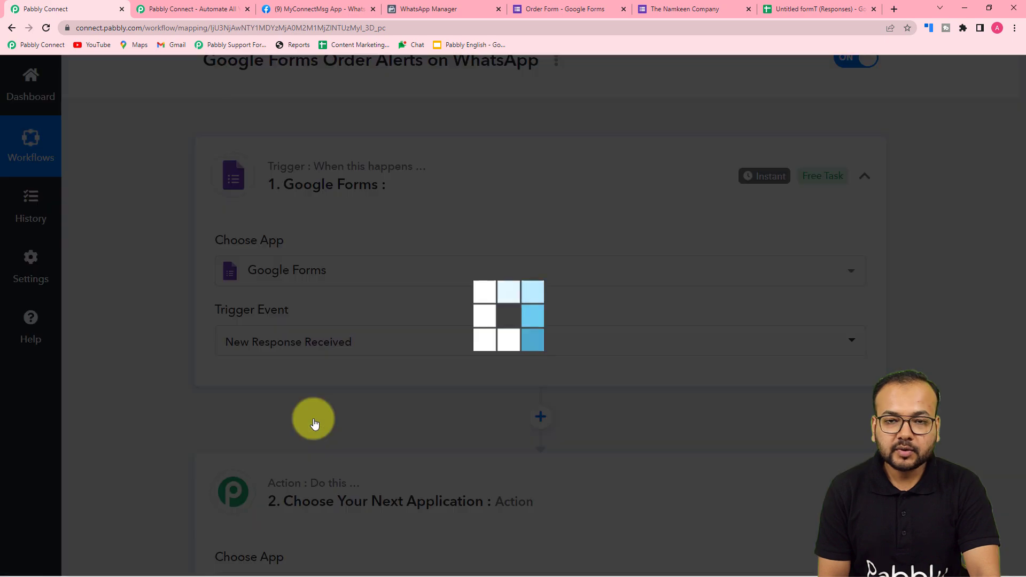
- Review the Google Forms setup instructions in the trigger and copy its webhook URL
scroll(314, 424, "down", 1)
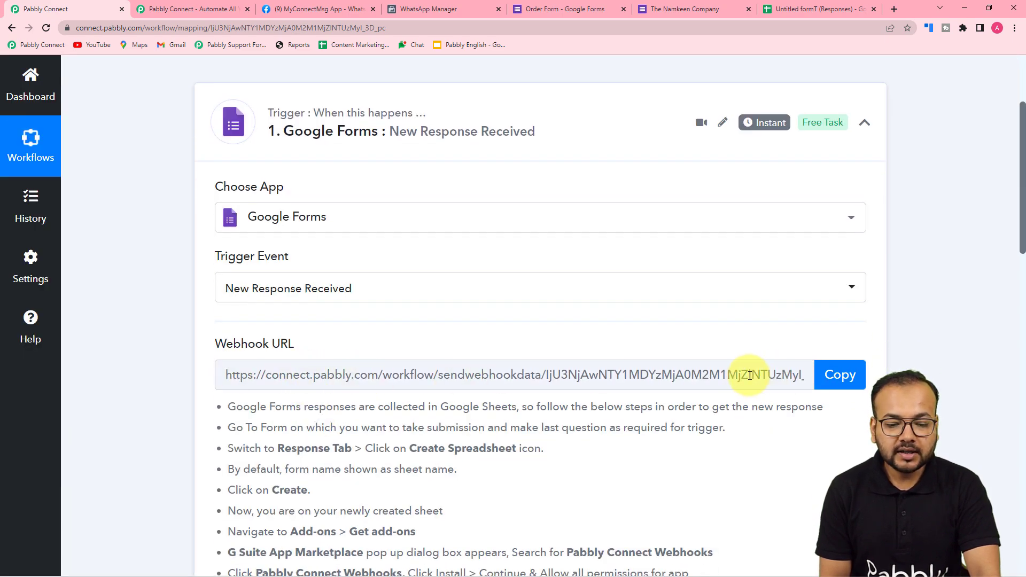
scroll(334, 426, "down", 2)
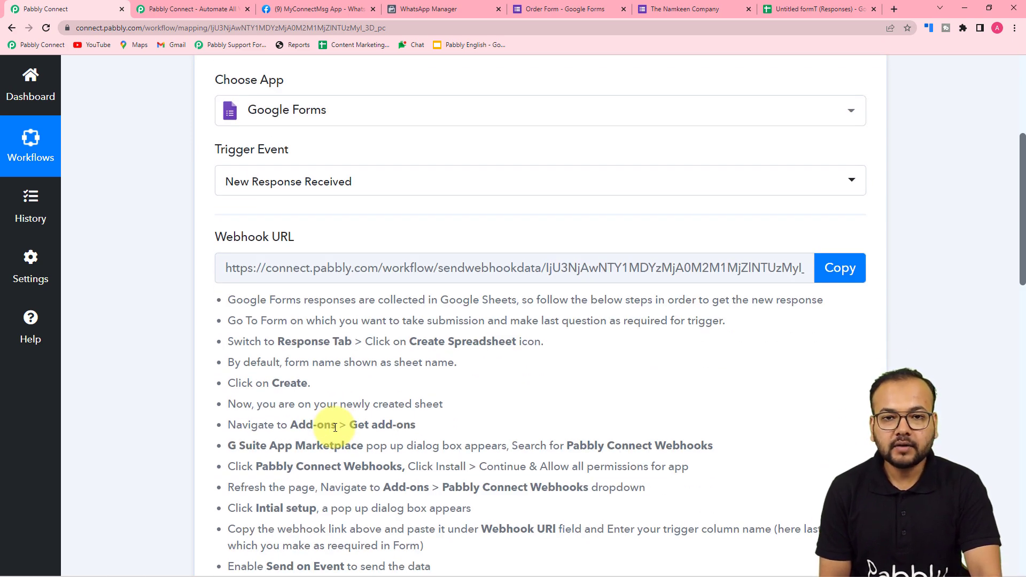
scroll(335, 427, "down", 2)
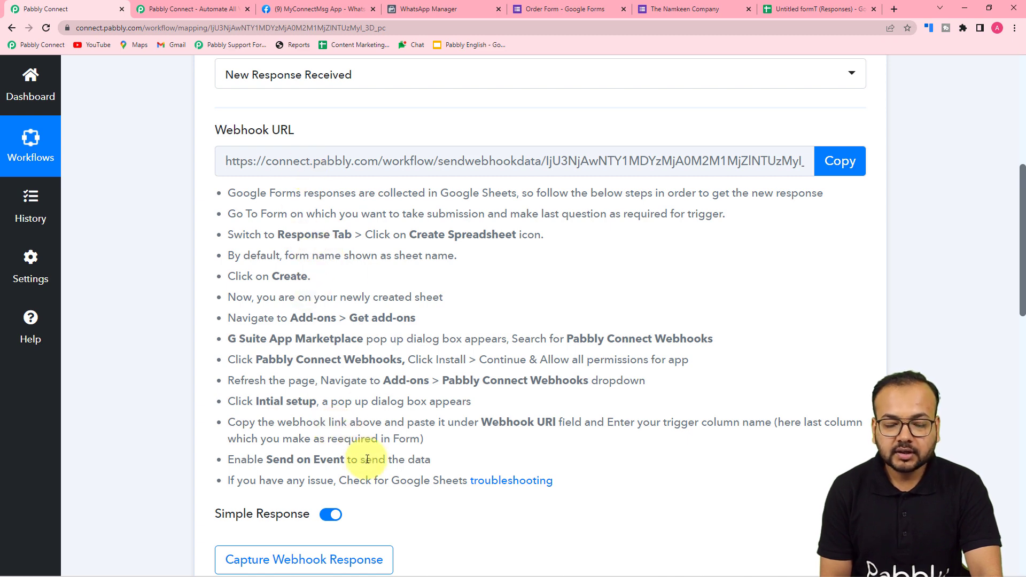
scroll(360, 432, "down", 1)
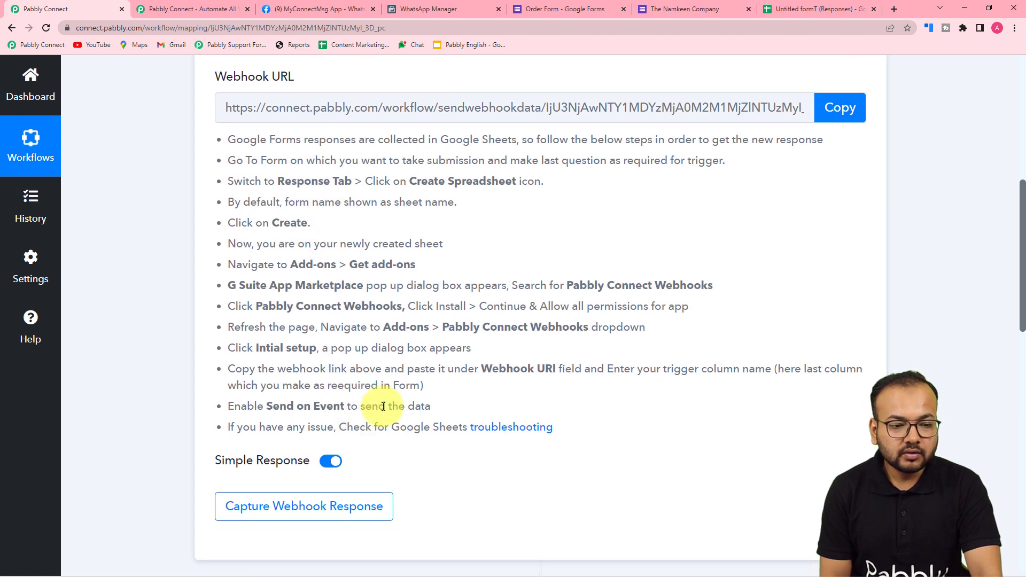
left_click(840, 107)
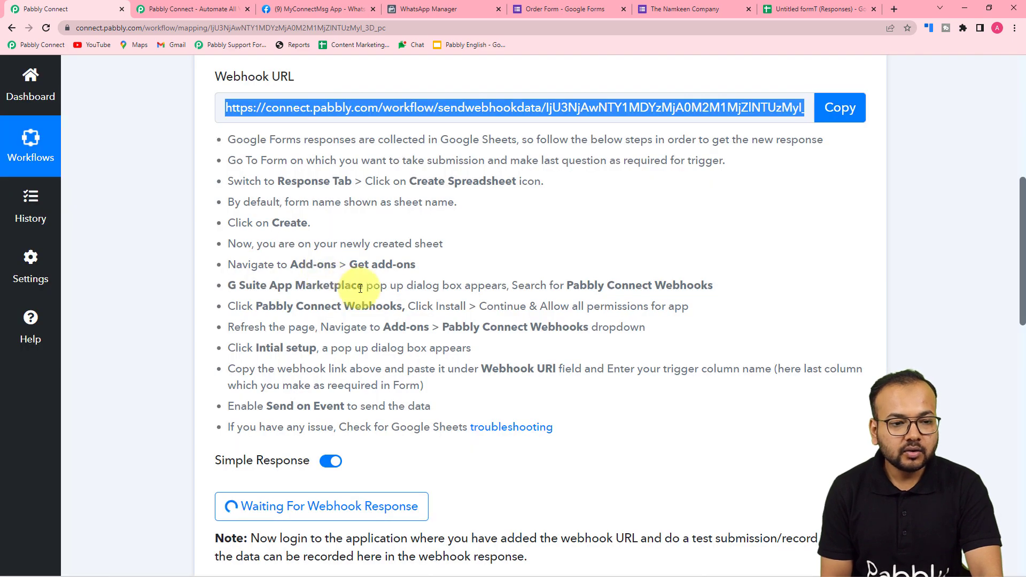
- Review the questions on The Namkeen Company order form, from company name through products and delivery details
left_click(655, 8)
scroll(360, 275, "down", 2)
scroll(360, 275, "up", 2)
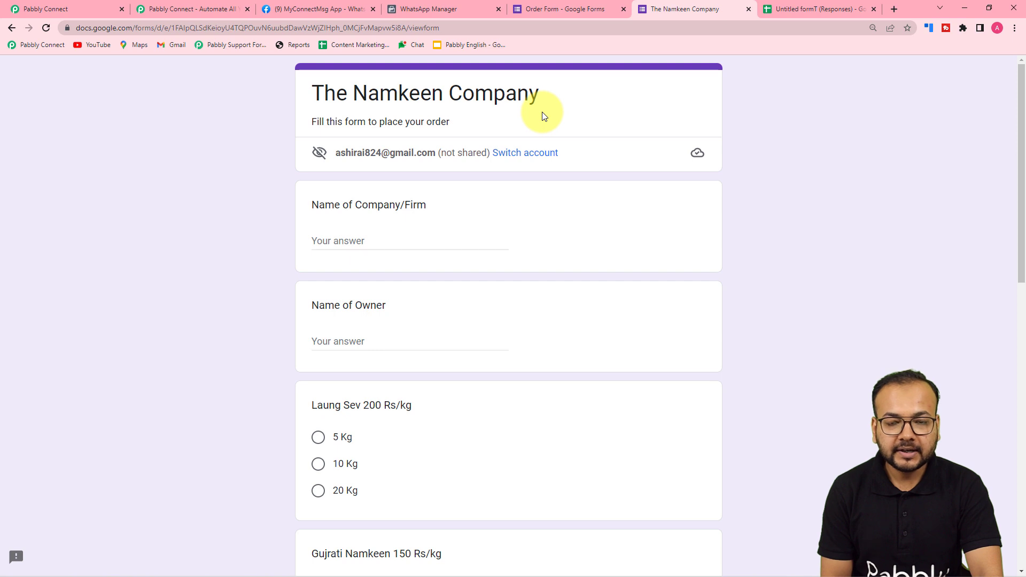
scroll(266, 155, "down", 1)
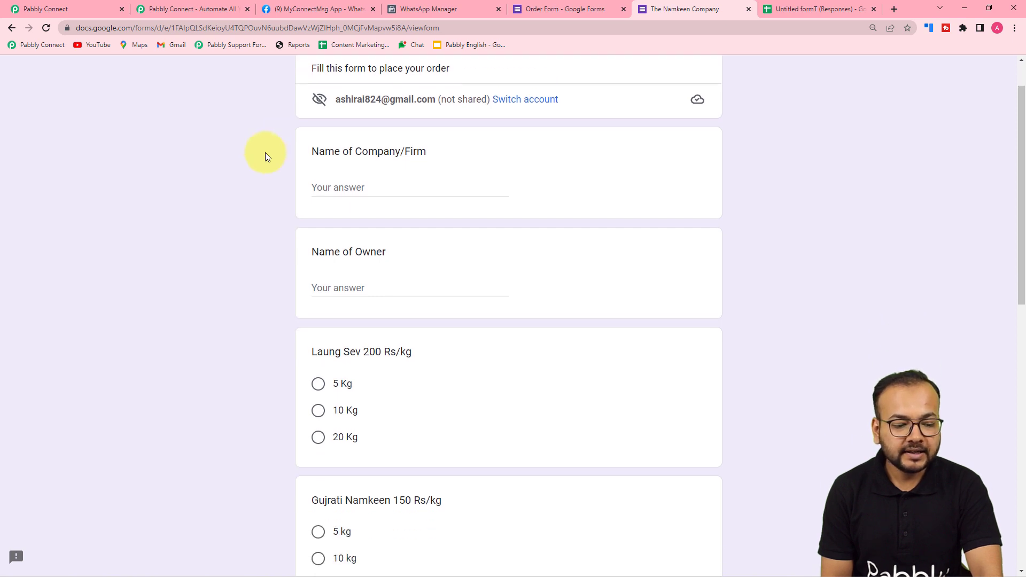
scroll(266, 153, "down", 2)
scroll(266, 152, "up", 2)
scroll(353, 214, "down", 1)
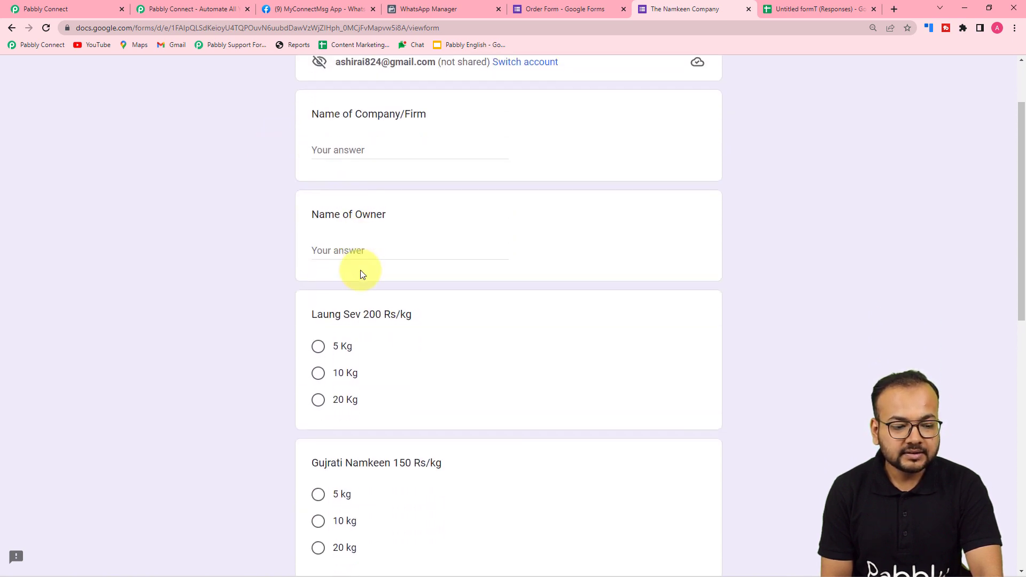
scroll(361, 274, "down", 7)
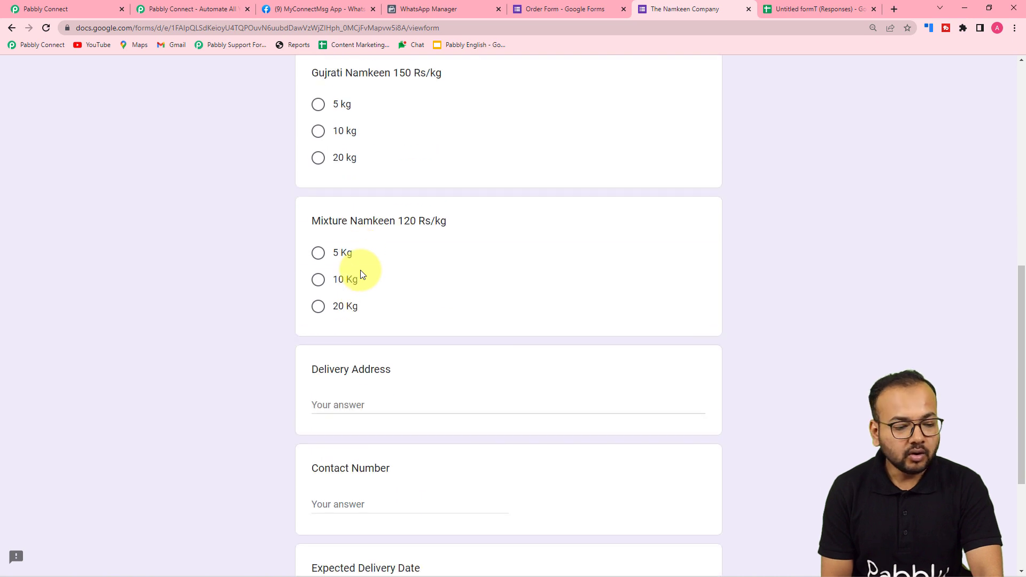
scroll(361, 274, "down", 2)
scroll(275, 270, "up", 8)
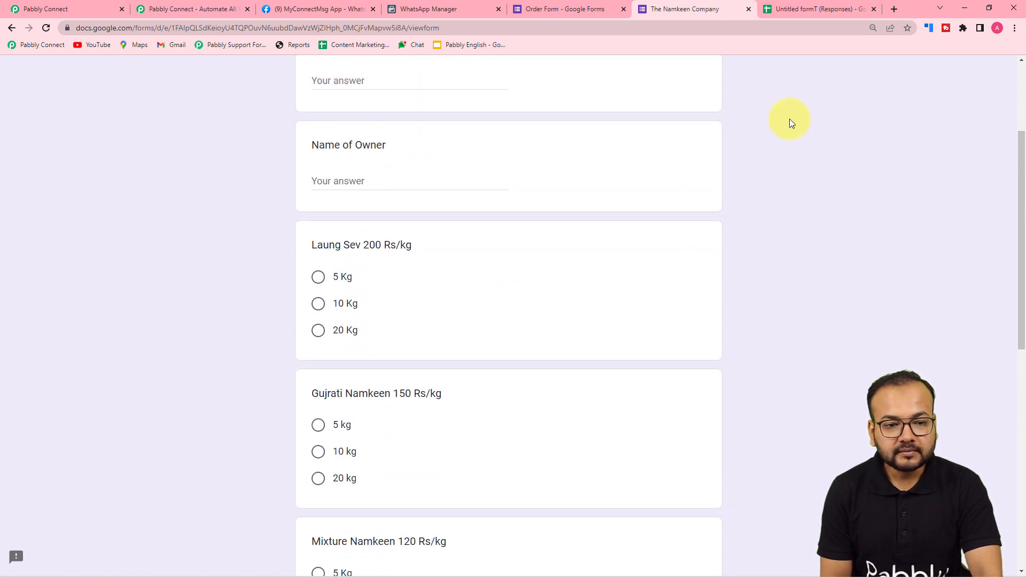
- Check the form's response spreadsheet, and review the webhook setup notes in the Pabbly Connect trigger
left_click(791, 10)
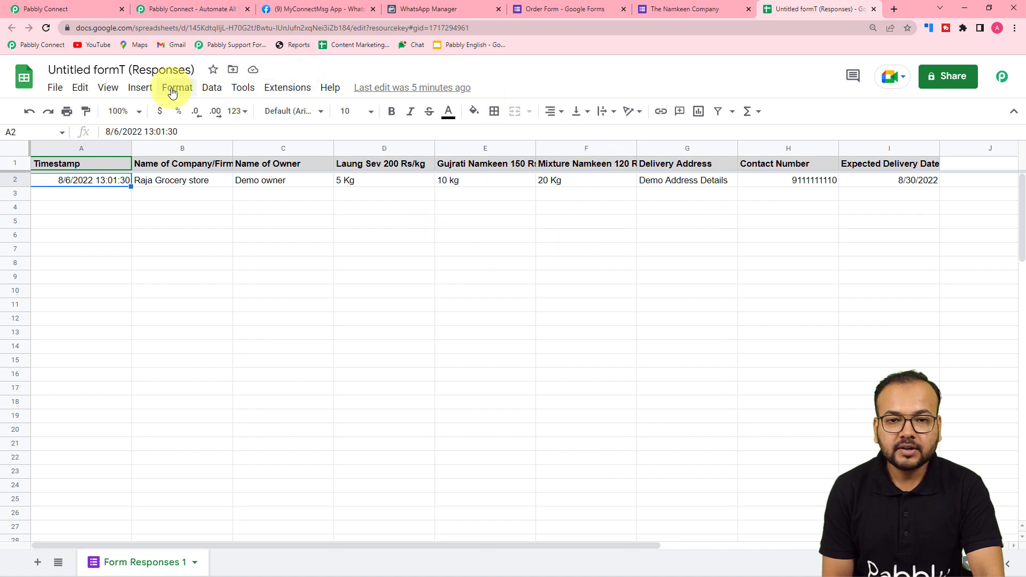
left_click(76, 10)
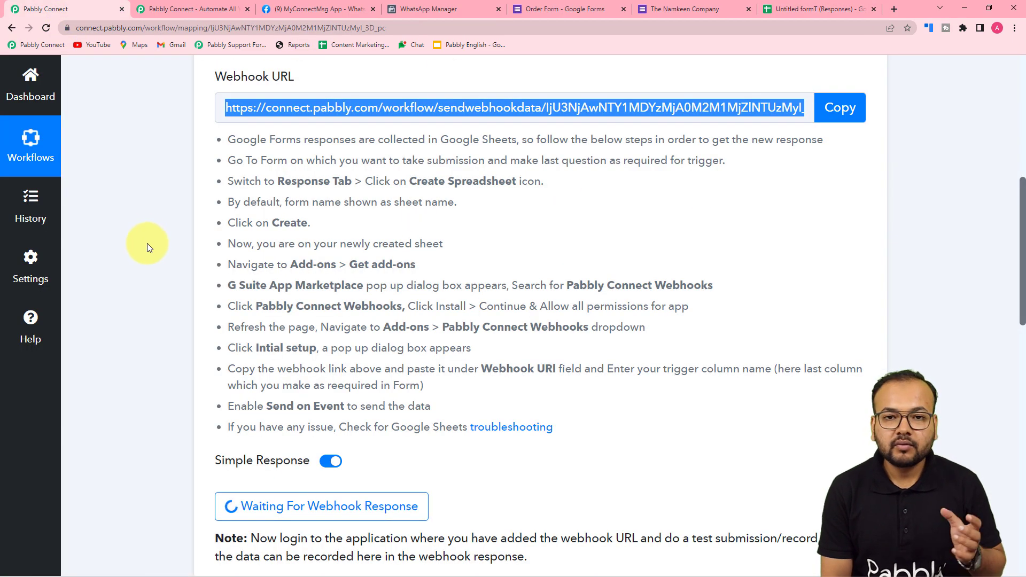
scroll(164, 262, "down", 1)
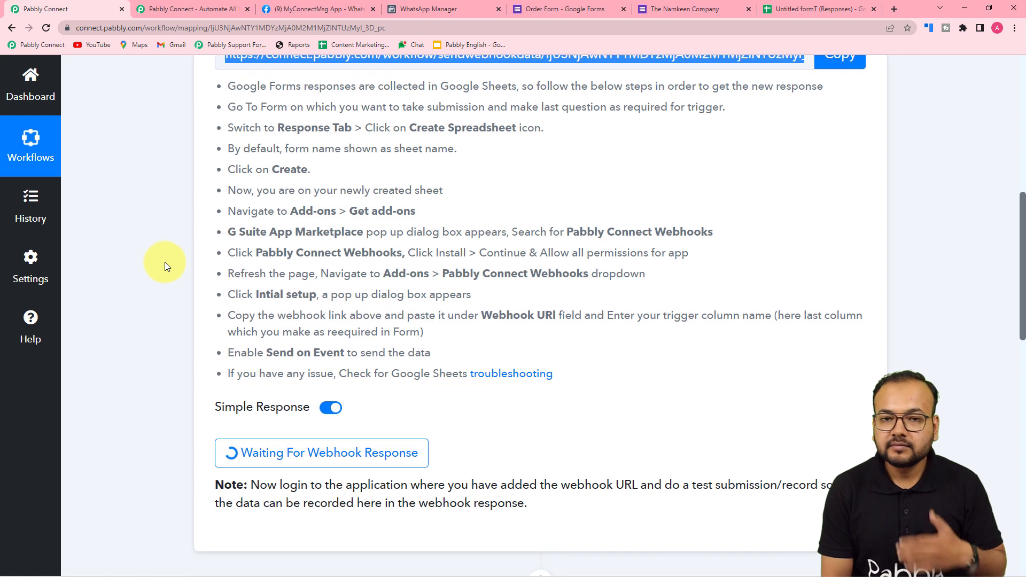
scroll(165, 262, "down", 3)
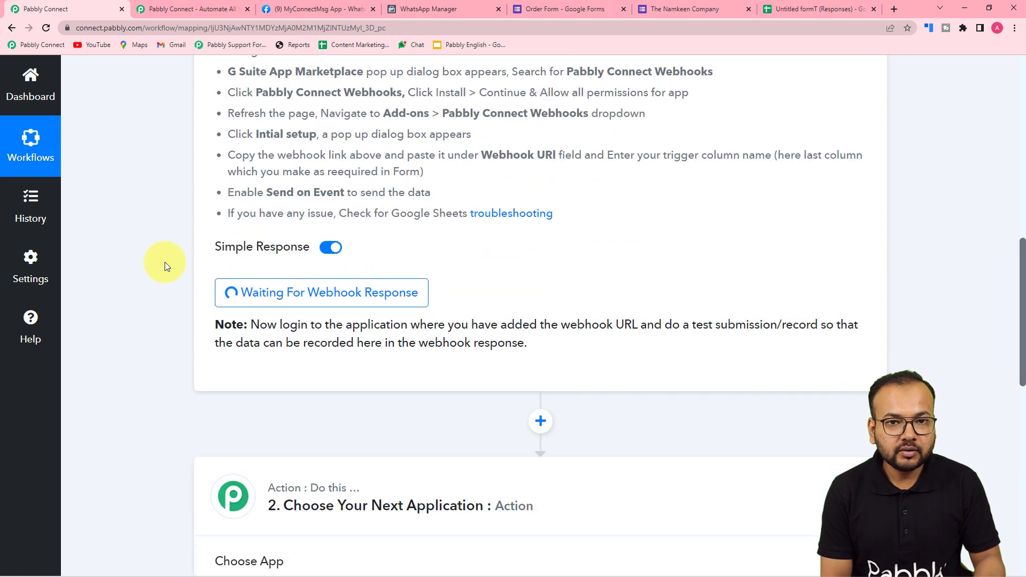
scroll(165, 262, "down", 1)
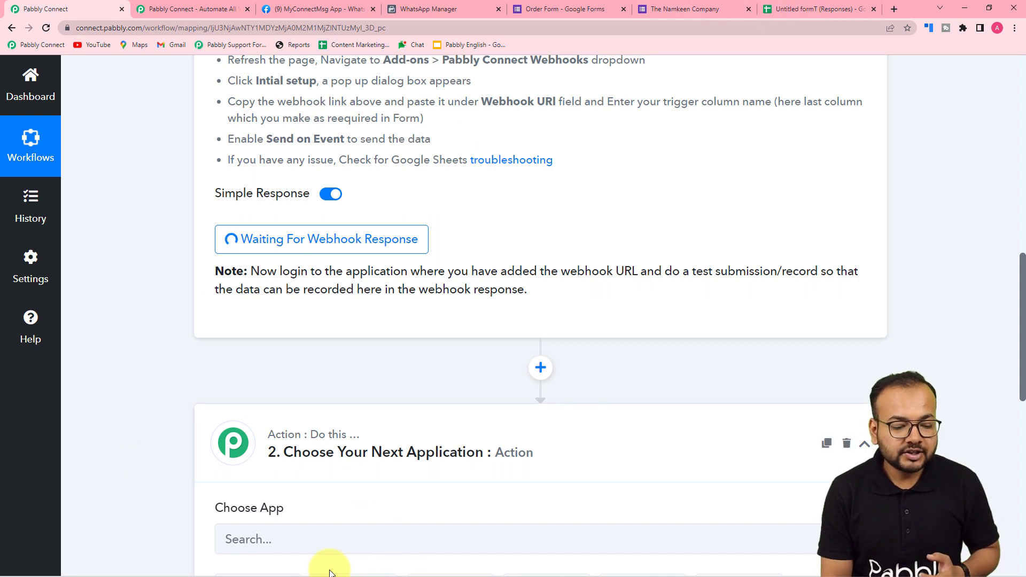
- Switch to the incognito browser window and open the add-ons marketplace from the form's response spreadsheet
mouse_move(281, 569)
left_click(304, 513)
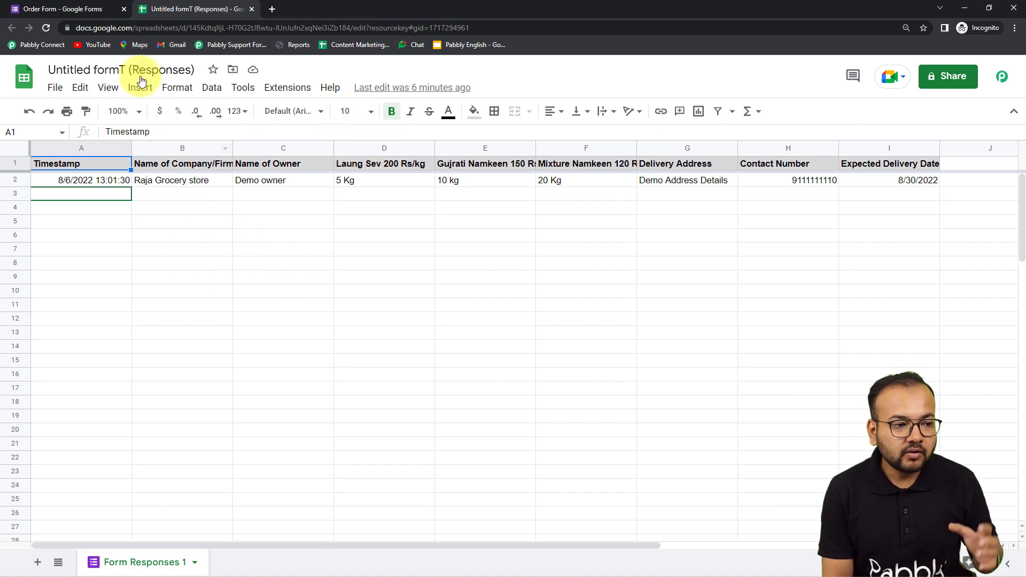
left_click(69, 8)
left_click(188, 9)
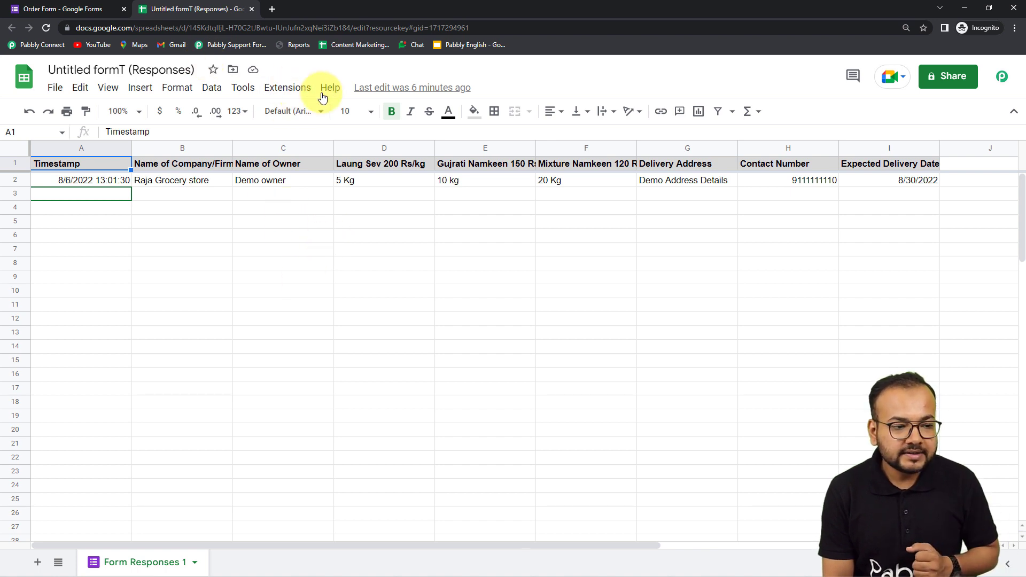
left_click(287, 89)
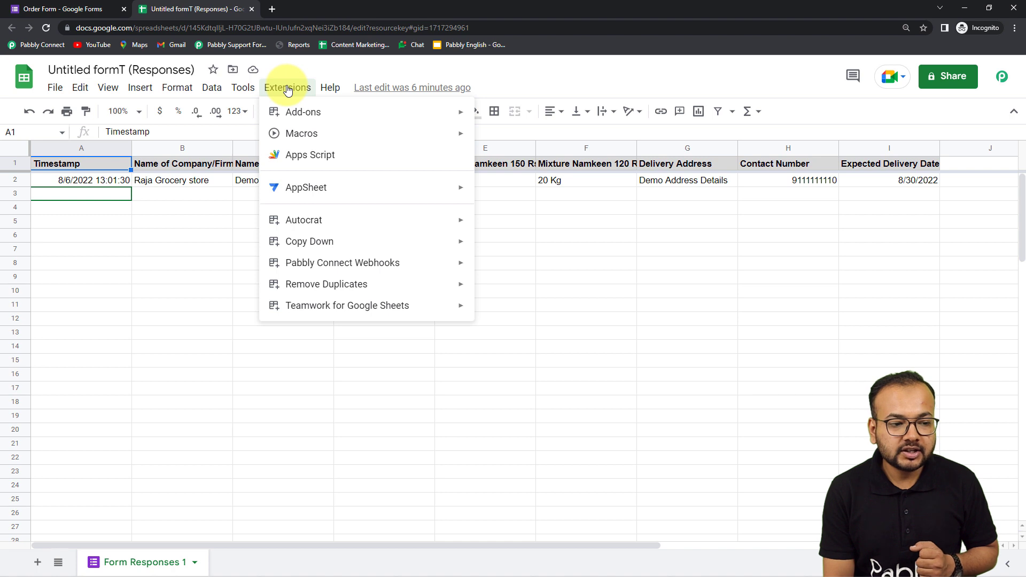
mouse_move(277, 115)
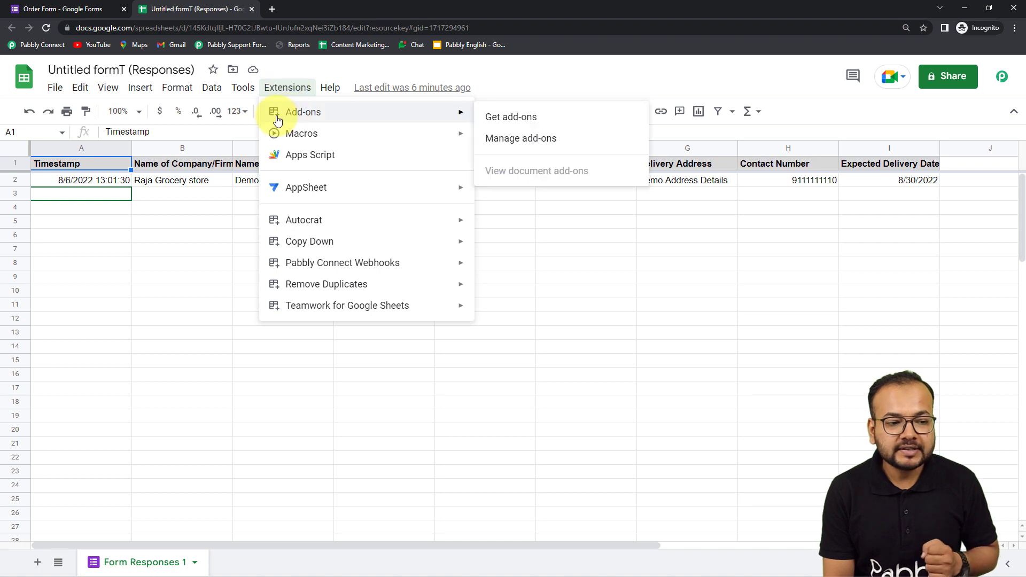
left_click(532, 123)
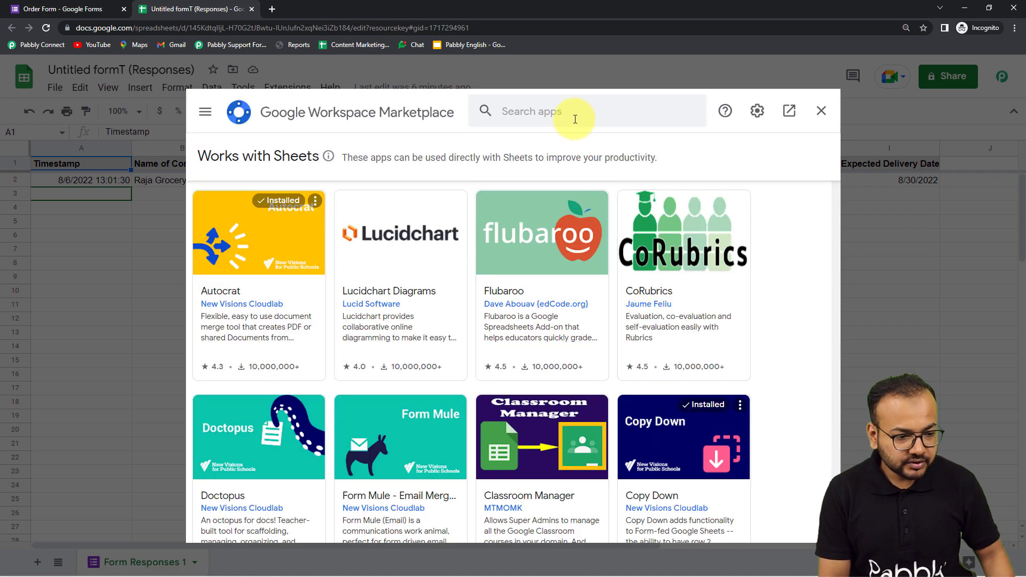
- Look up the Pabbly Connect Webhooks add-on in the marketplace, close the marketplace, and reload the response spreadsheet
left_click(573, 111)
type("p")
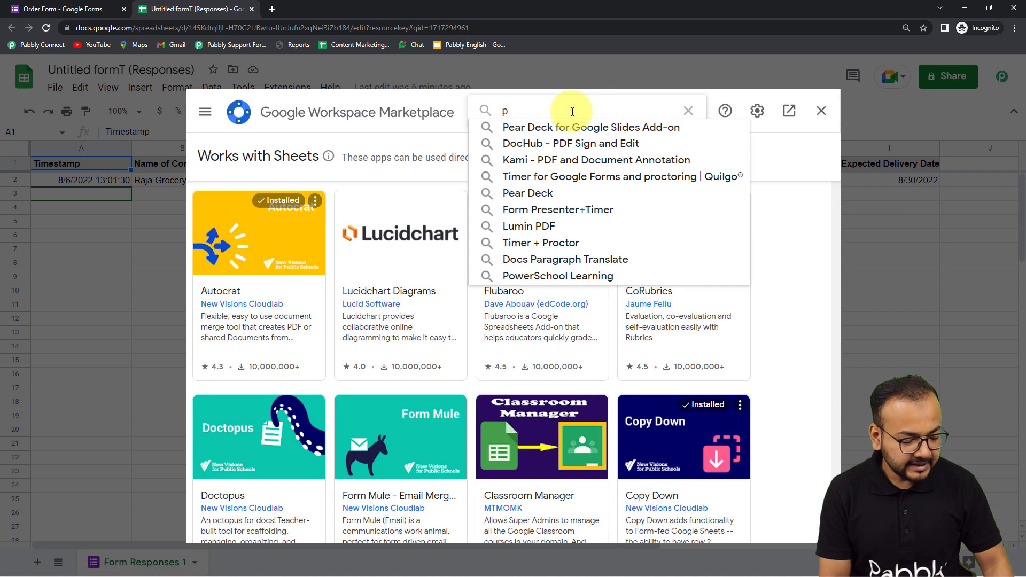
type("abb")
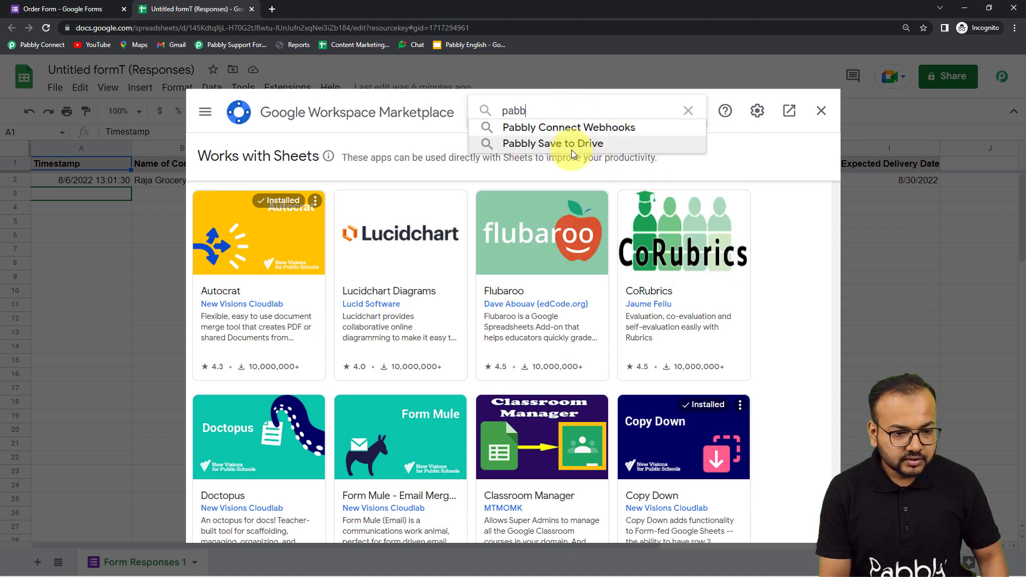
left_click(597, 131)
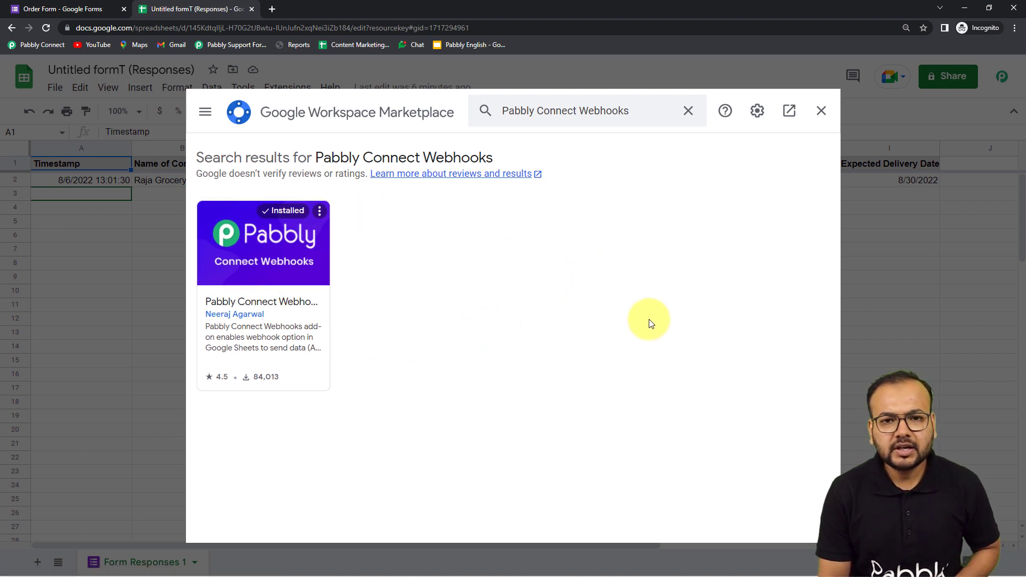
left_click(821, 113)
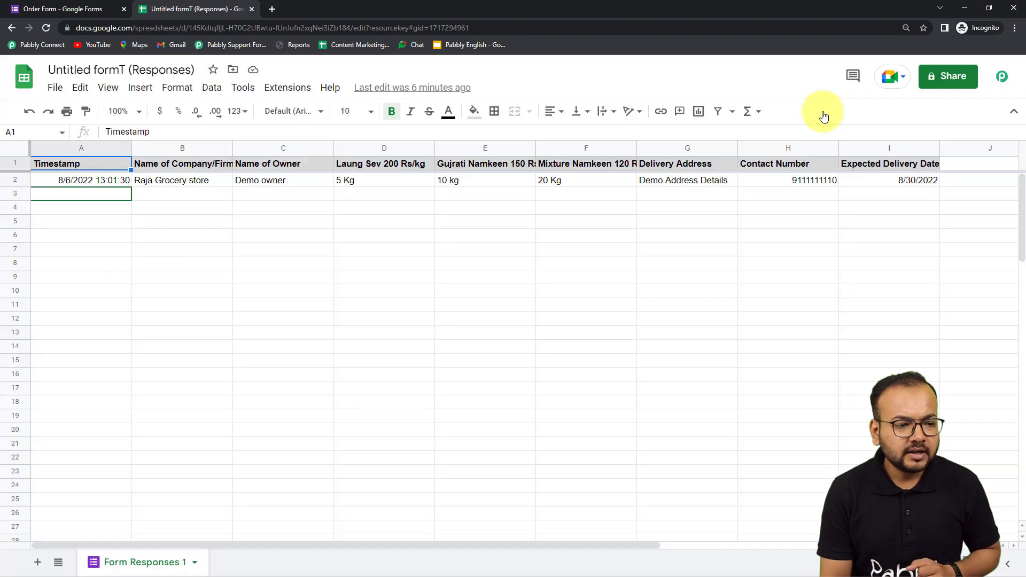
left_click(47, 29)
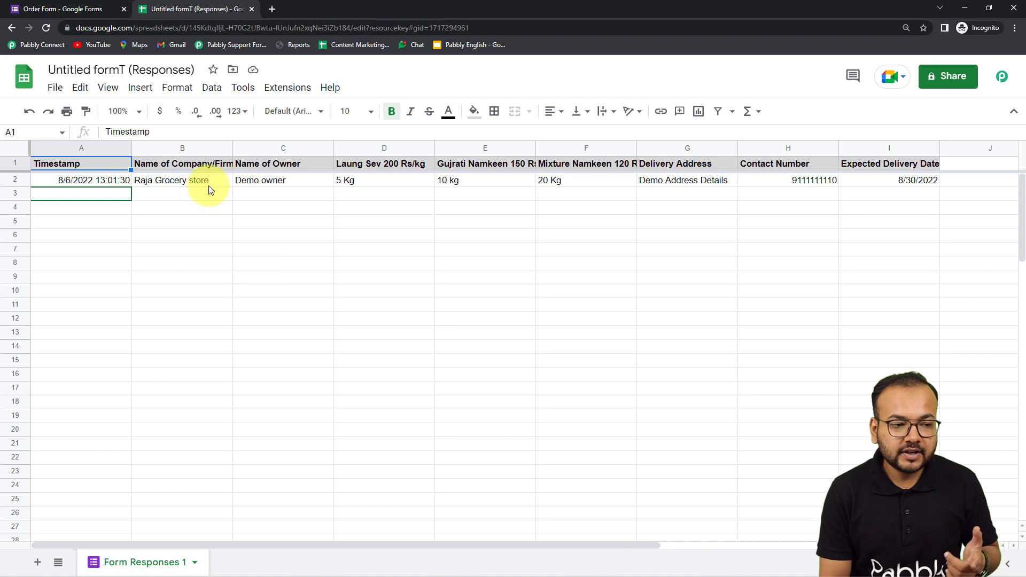
- Examine the Webhook URL and Trigger Column fields in the Pabbly Connect Webhooks Initial Setup, and close the dialog
left_click(288, 88)
mouse_move(308, 270)
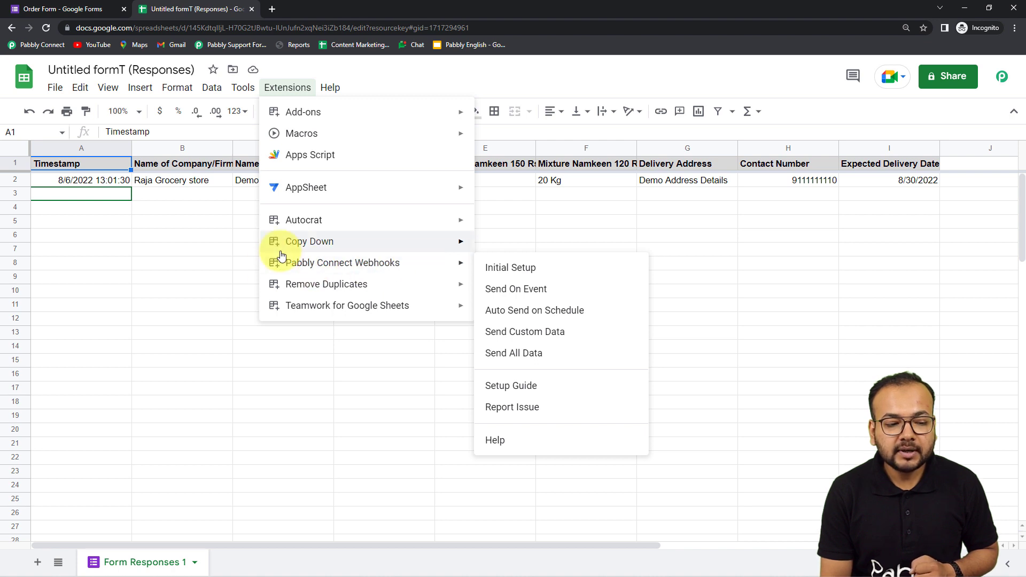
left_click(511, 274)
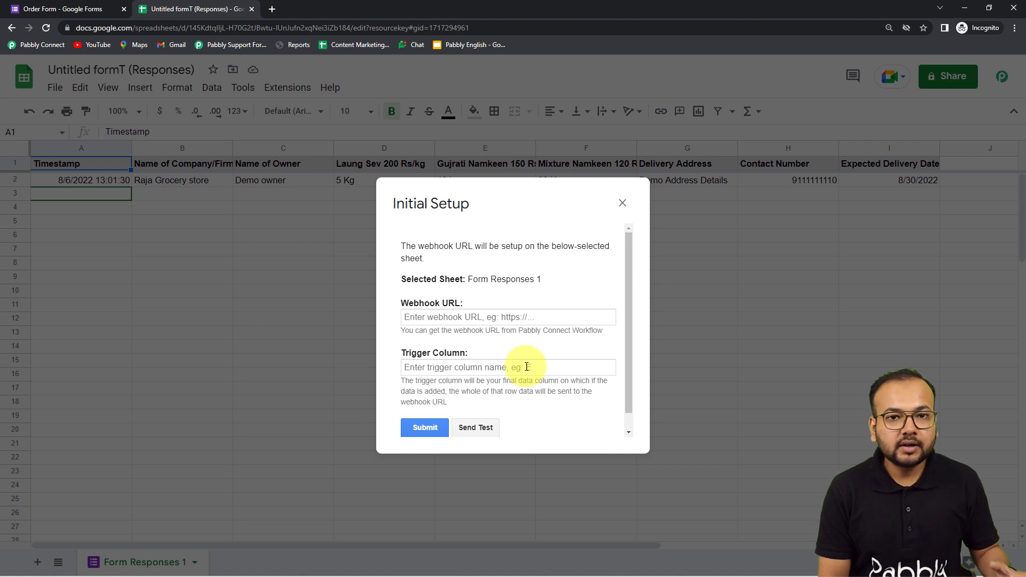
left_click(623, 203)
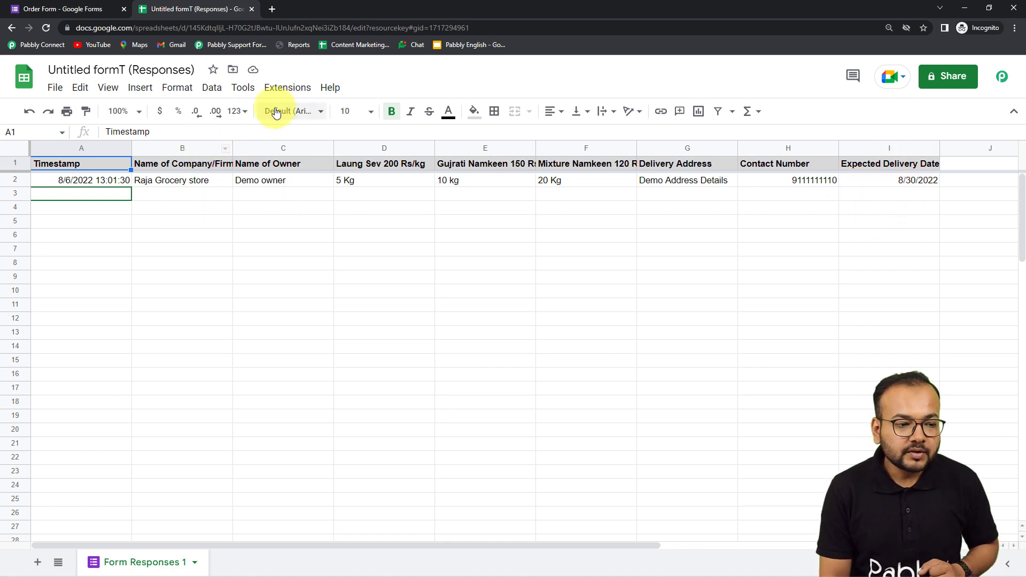
- Open the Pabbly Connect Webhooks Initial Setup for the response sheet, and copy the trigger's webhook URL from the Pabbly Connect workflow
left_click(286, 89)
mouse_move(298, 262)
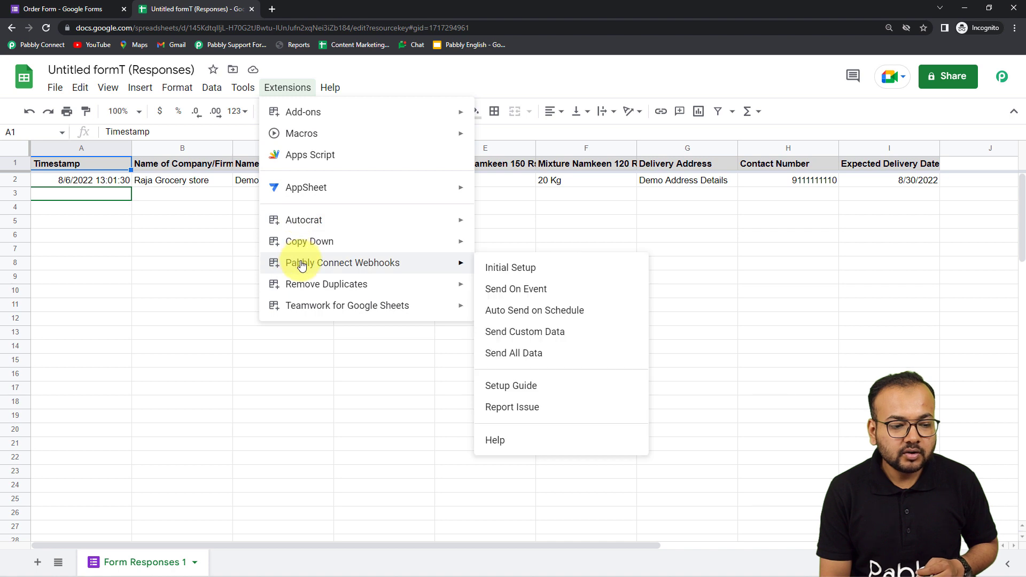
left_click(495, 268)
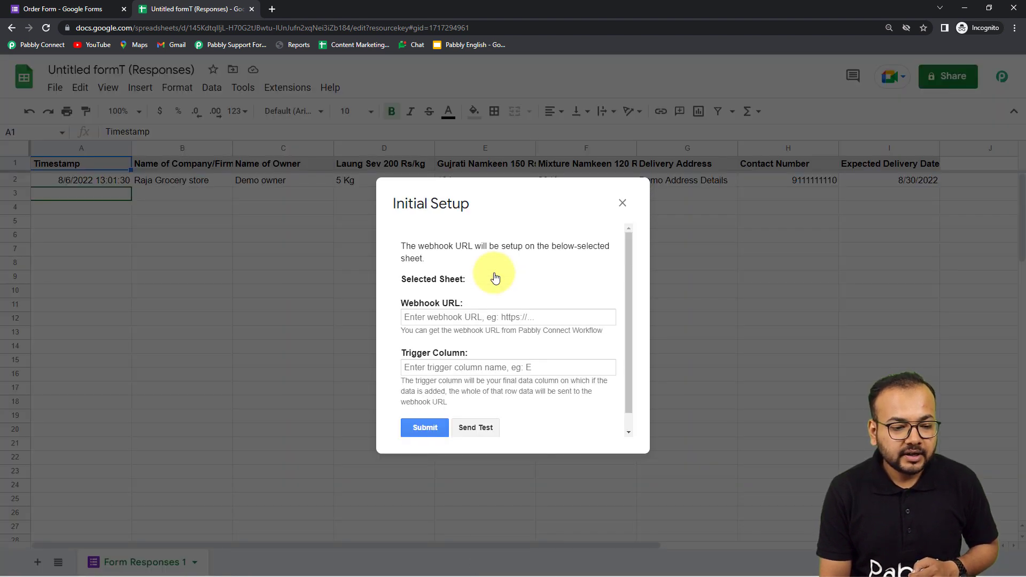
mouse_move(273, 568)
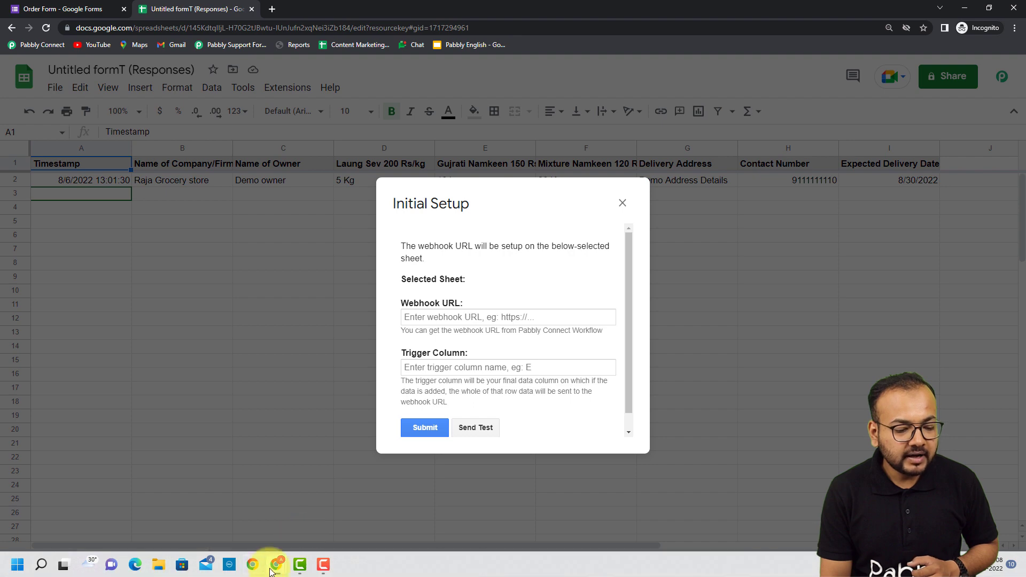
left_click(225, 507)
scroll(653, 264, "up", 5)
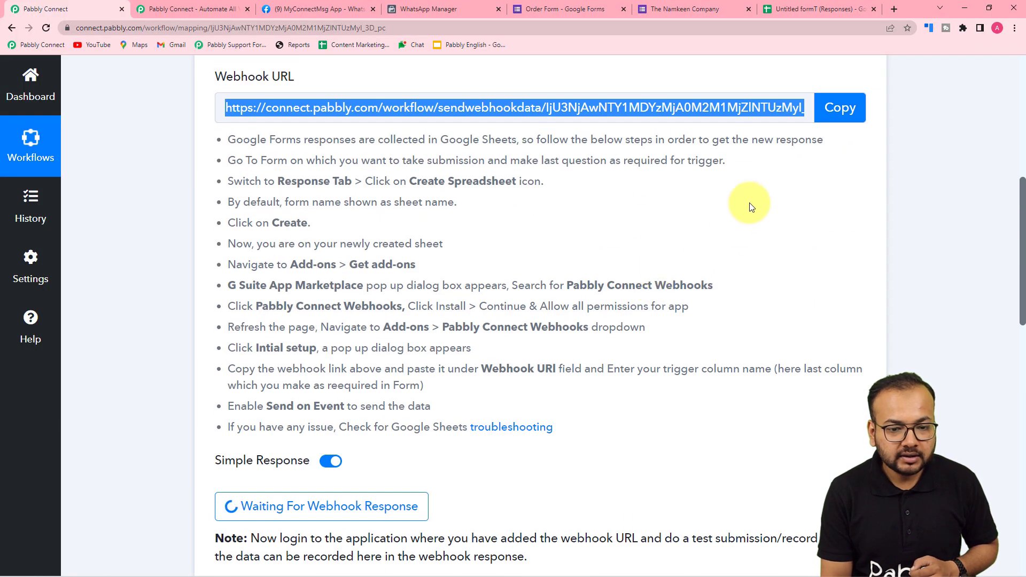
left_click(840, 107)
mouse_move(281, 565)
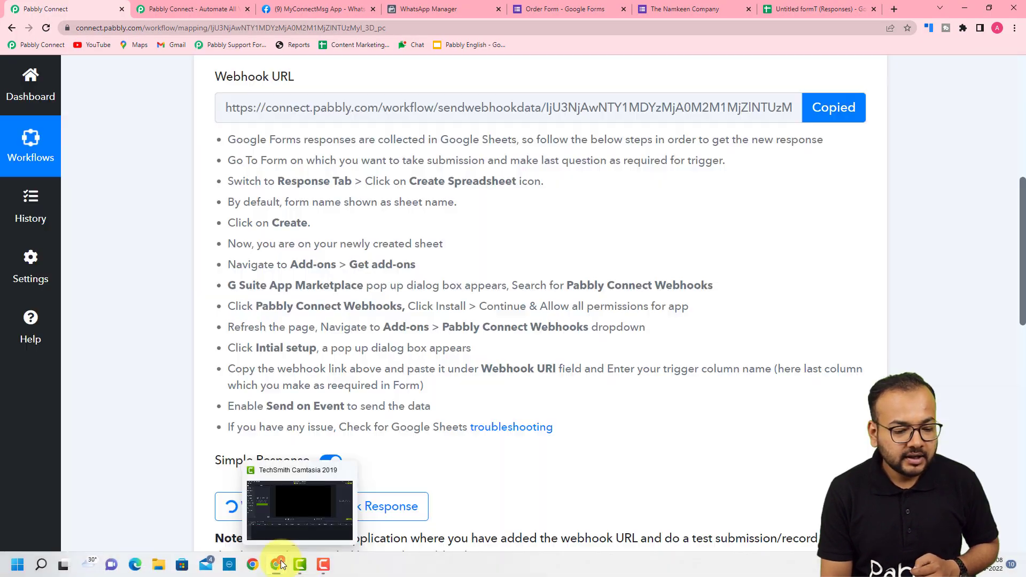
- Paste the copied webhook URL into the add-on's Initial Setup in the incognito window and set the trigger column to I
left_click(309, 522)
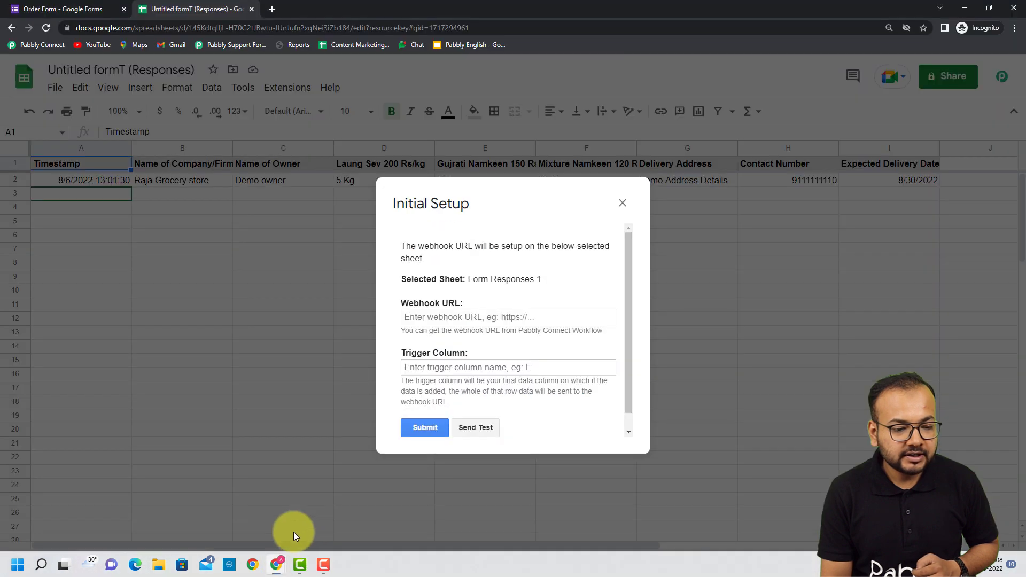
right_click(437, 322)
left_click(470, 409)
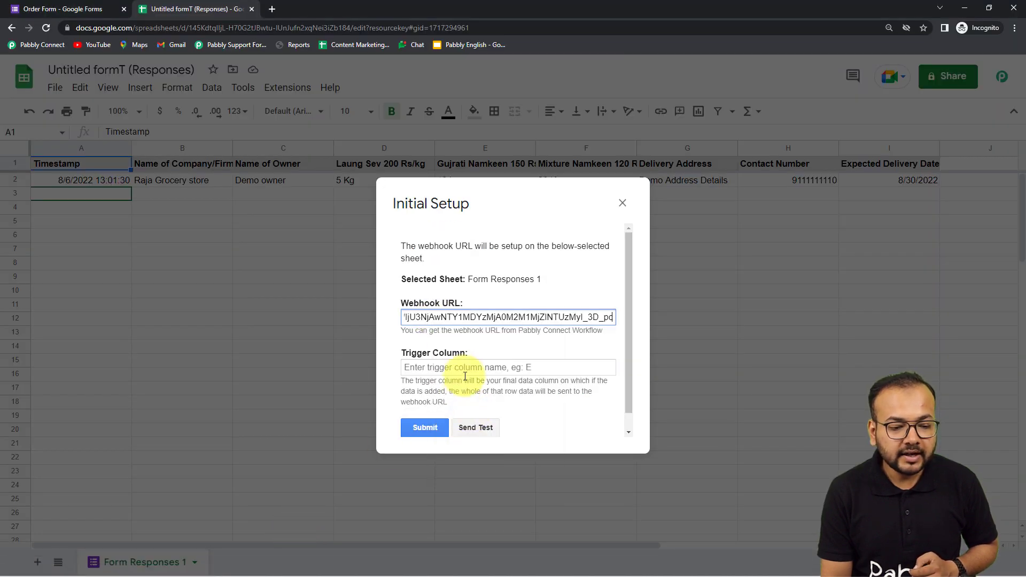
left_click(465, 374)
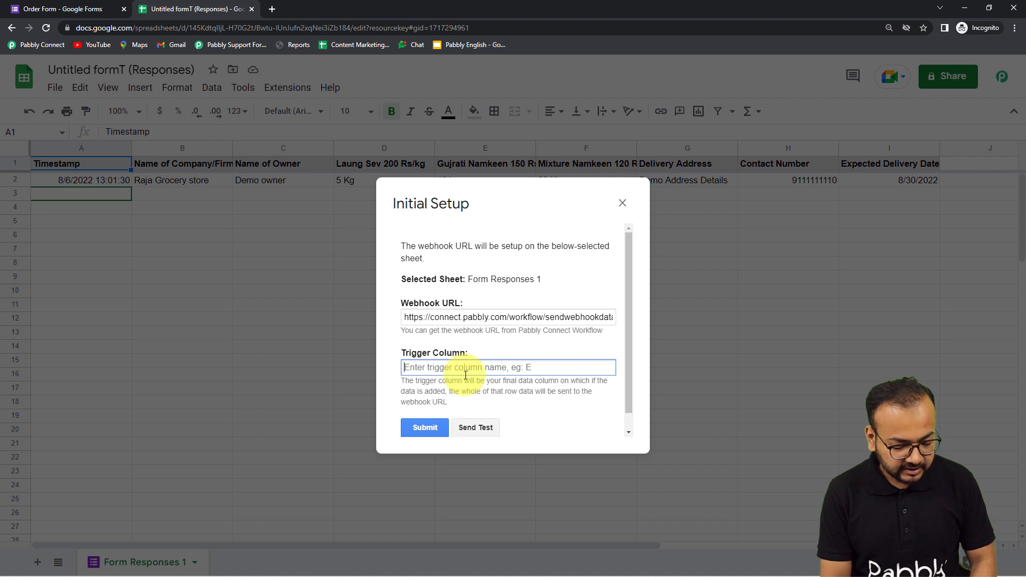
type("I")
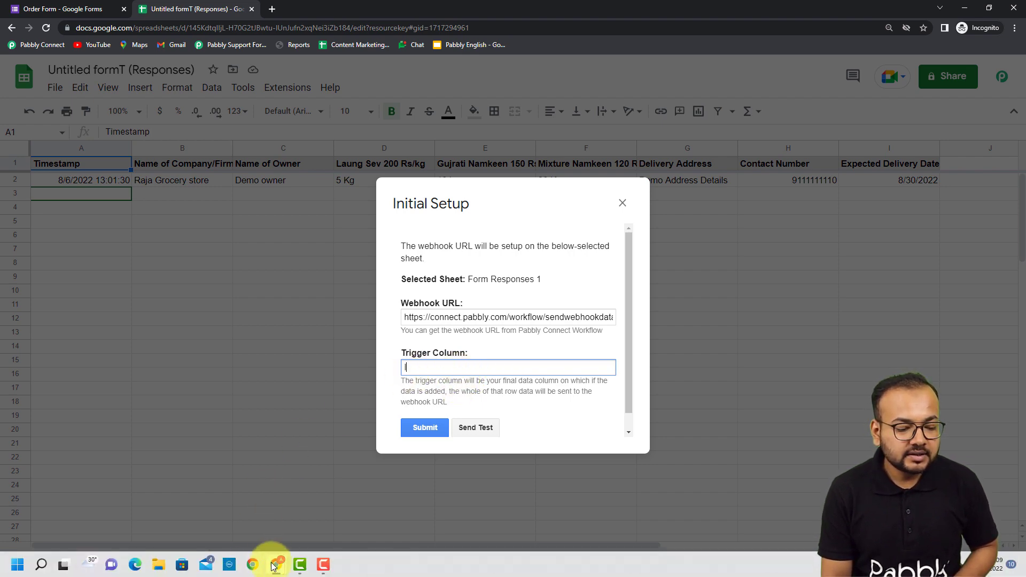
- Check the webhook response status in the Pabbly Connect trigger, and return to the Initial Setup dialog in the incognito window
mouse_move(277, 565)
left_click(259, 521)
scroll(170, 319, "down", 6)
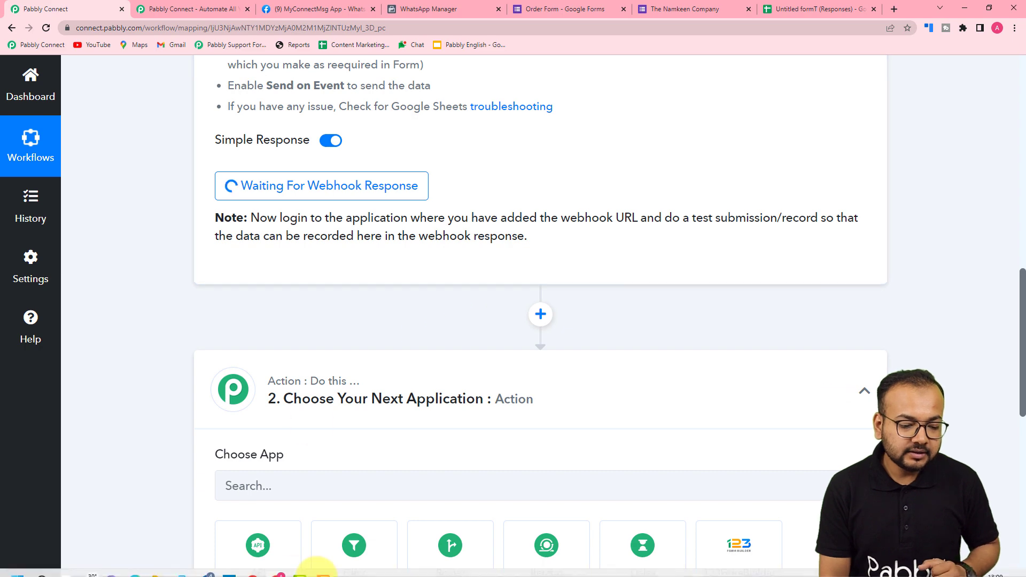
mouse_move(310, 565)
mouse_move(276, 561)
left_click(343, 509)
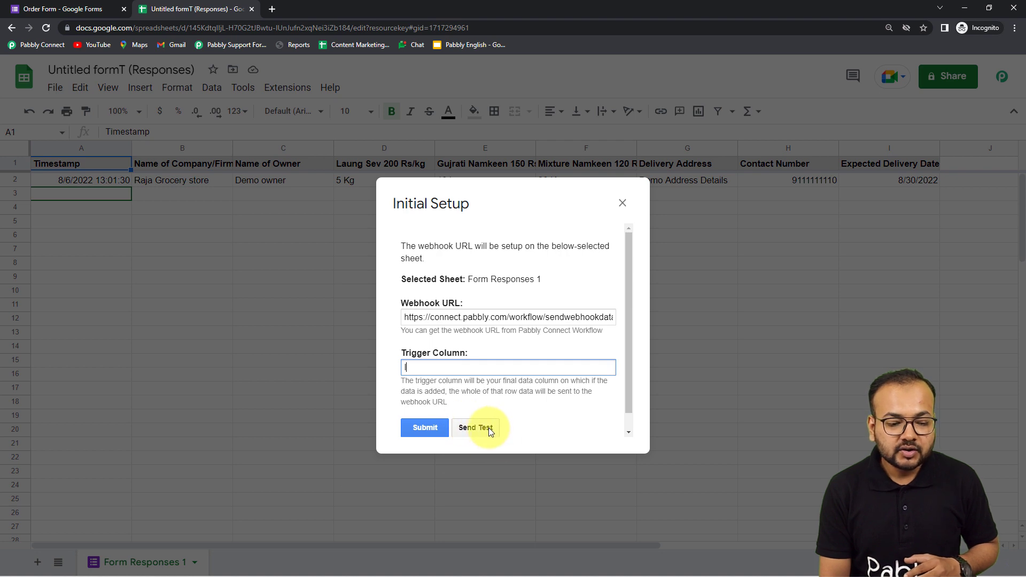
- Send the sheet's test data to the webhook from the Initial Setup dialog
scroll(489, 428, "down", 1)
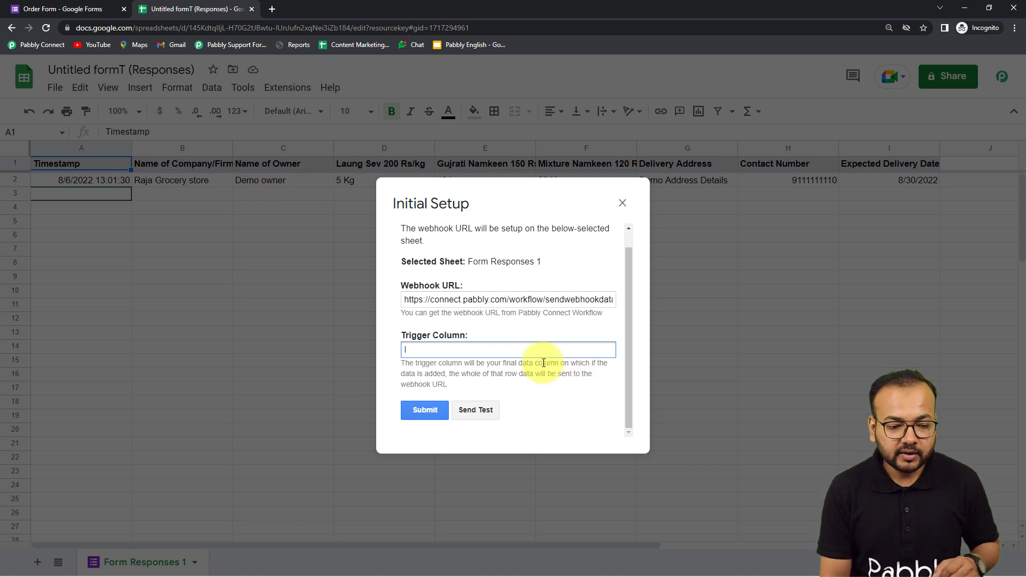
left_click(470, 411)
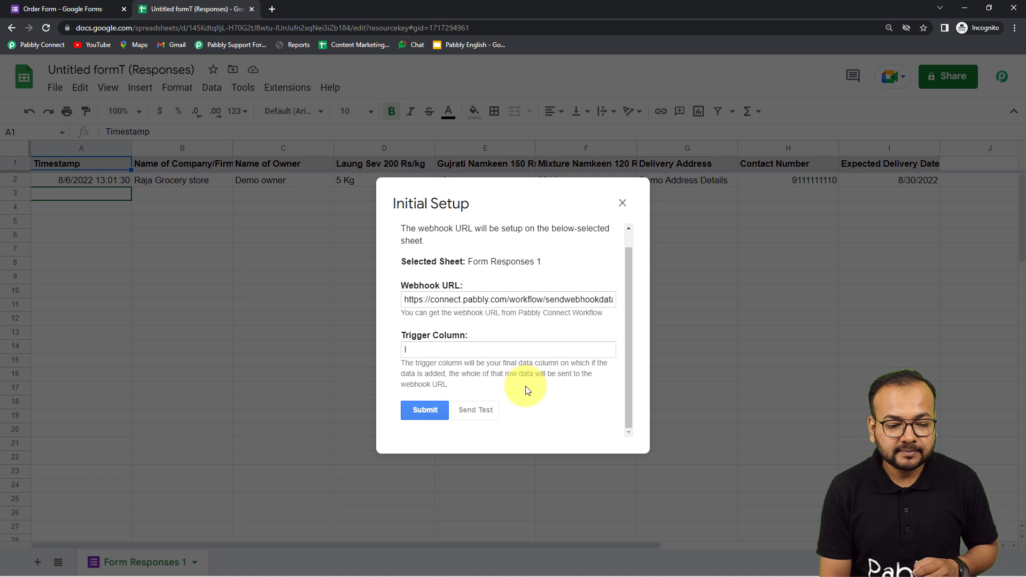
scroll(525, 386, "down", 1)
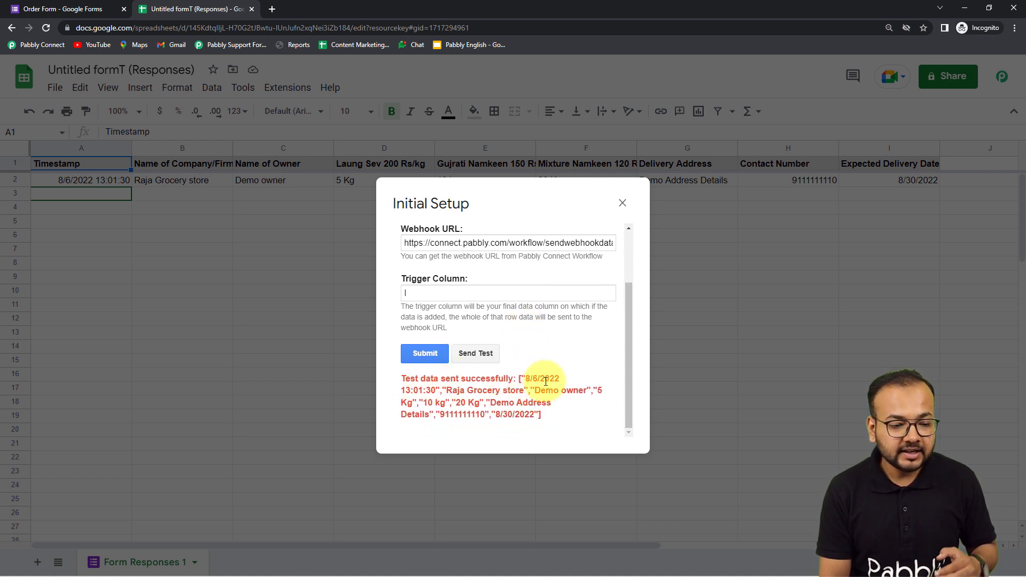
- Switch to the Pabbly Connect workflow and review all fields of the response captured by the trigger, from timestamp through spreadsheet details
mouse_move(181, 573)
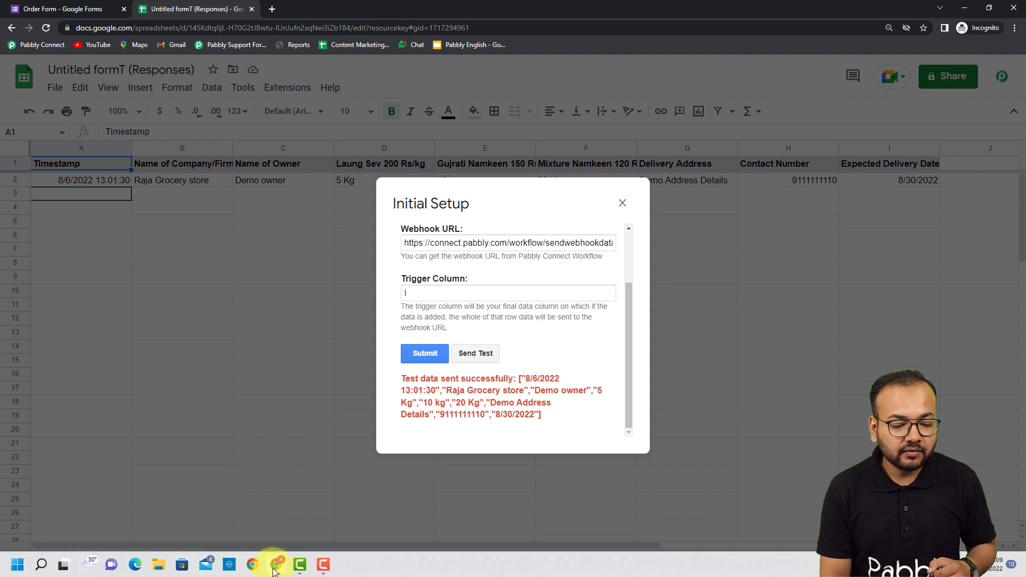
mouse_move(273, 571)
left_click(236, 504)
scroll(139, 360, "down", 2)
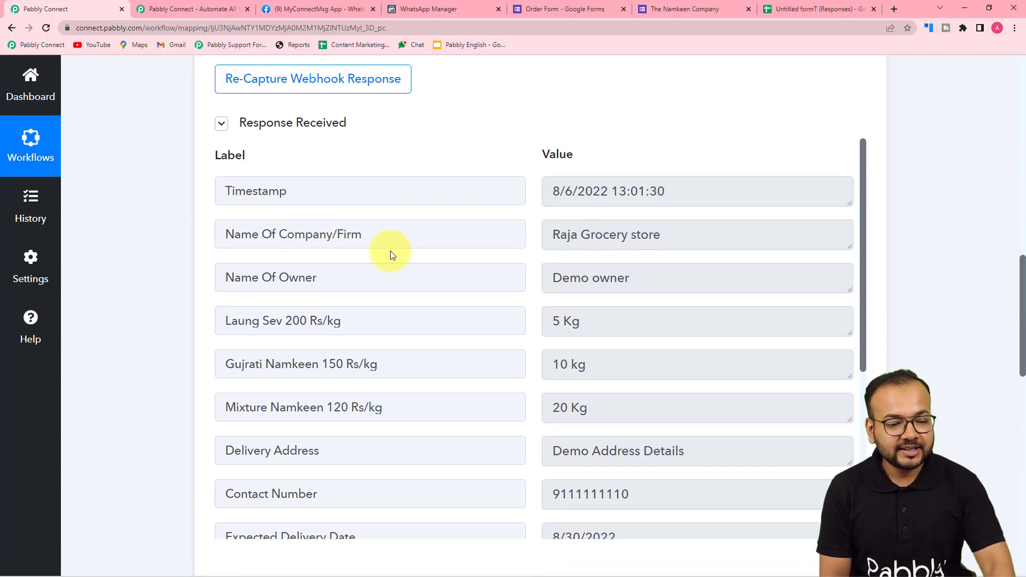
scroll(391, 252, "down", 1)
scroll(392, 251, "up", 1)
scroll(87, 245, "down", 2)
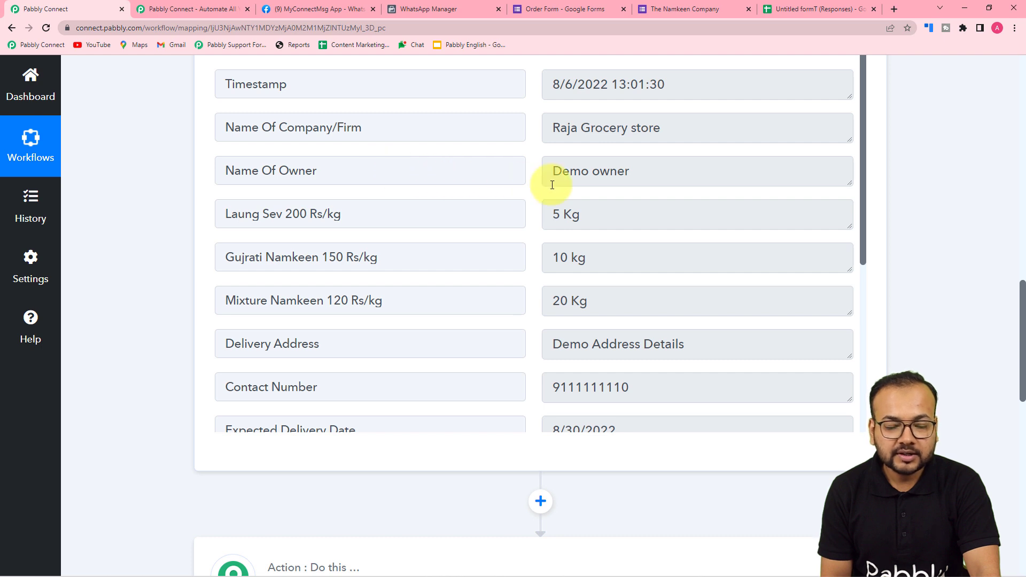
scroll(414, 222, "down", 1)
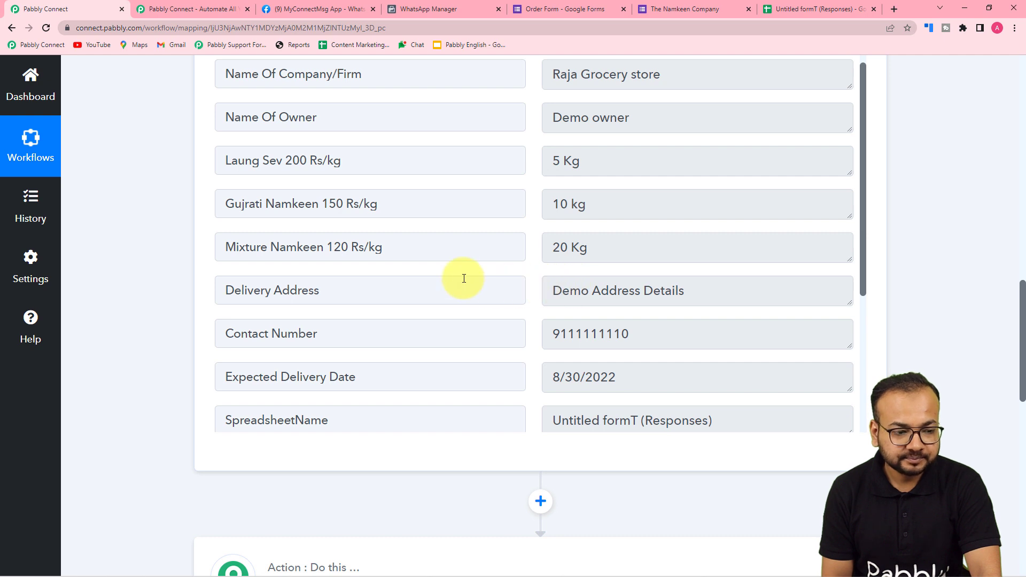
scroll(474, 301, "down", 2)
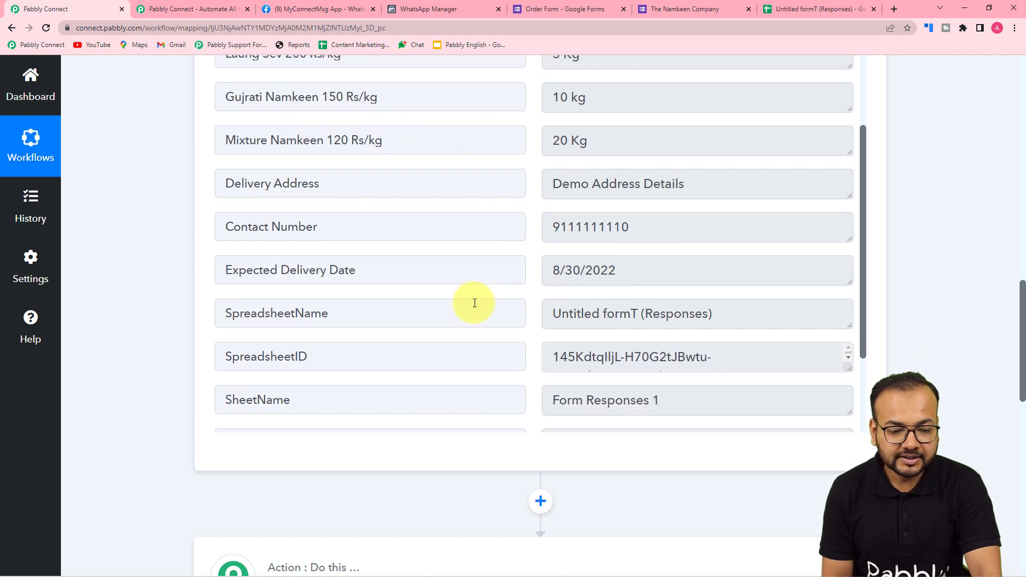
scroll(474, 303, "down", 3)
scroll(475, 303, "up", 4)
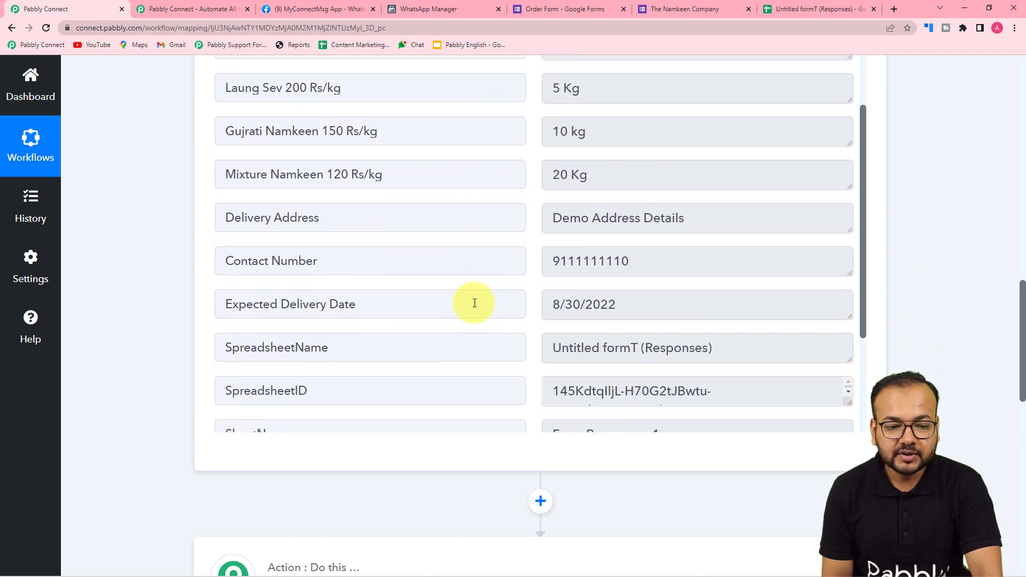
scroll(691, 137, "up", 2)
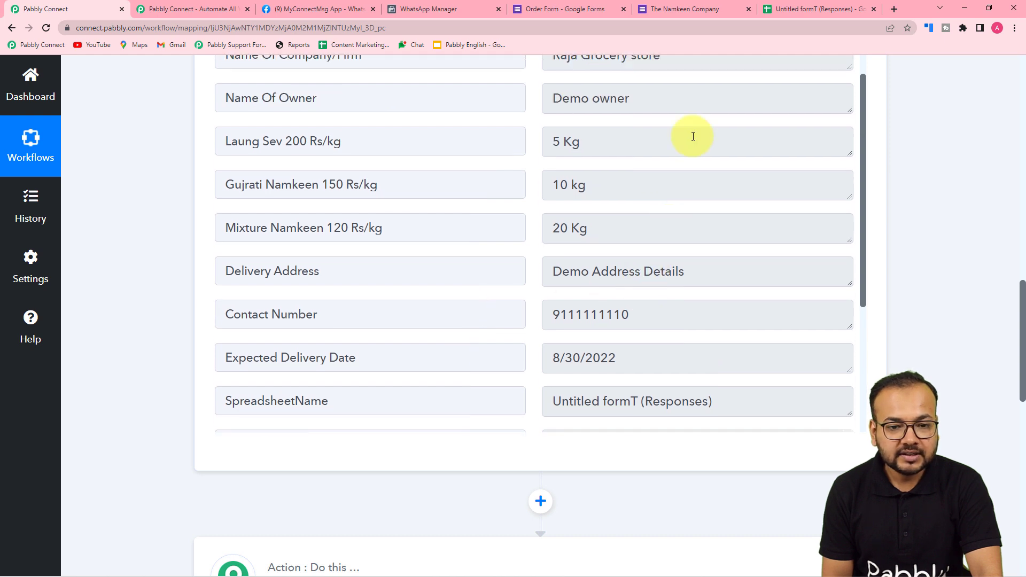
- Compare the captured response with the form's response spreadsheet at 125% zoom, and return to the Initial Setup dialog in the incognito window
left_click(792, 12)
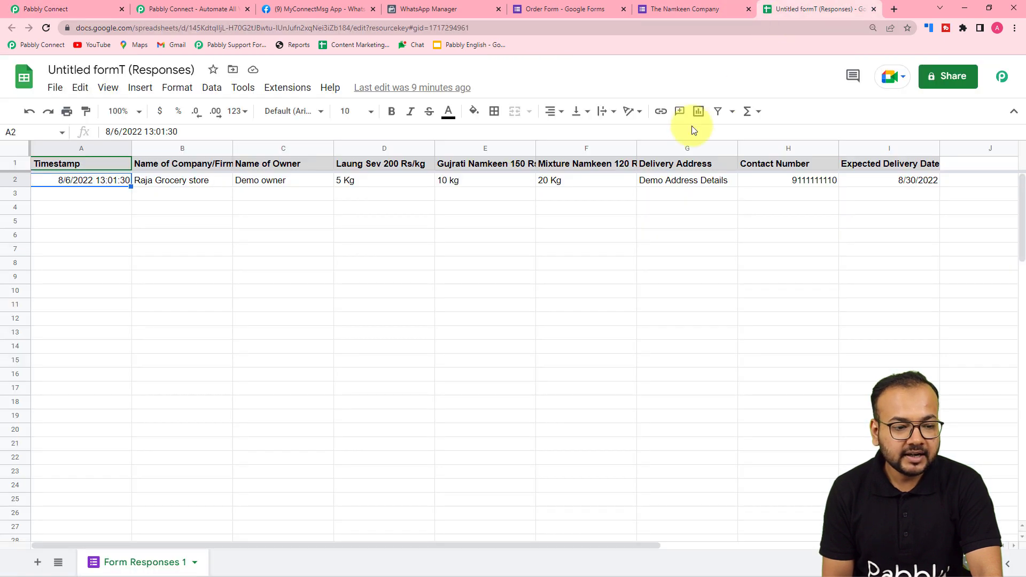
left_click(137, 111)
left_click(125, 221)
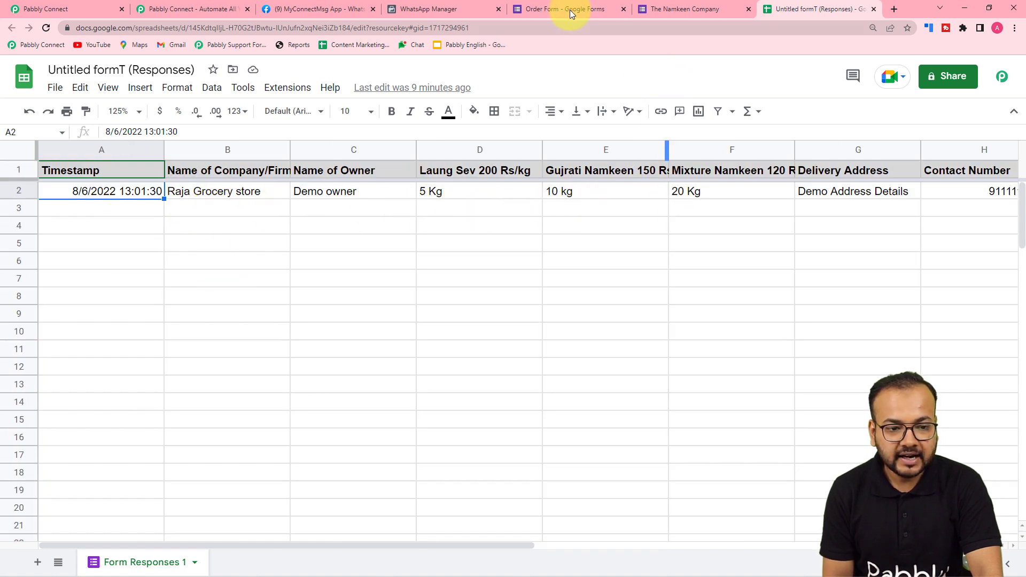
left_click(99, 7)
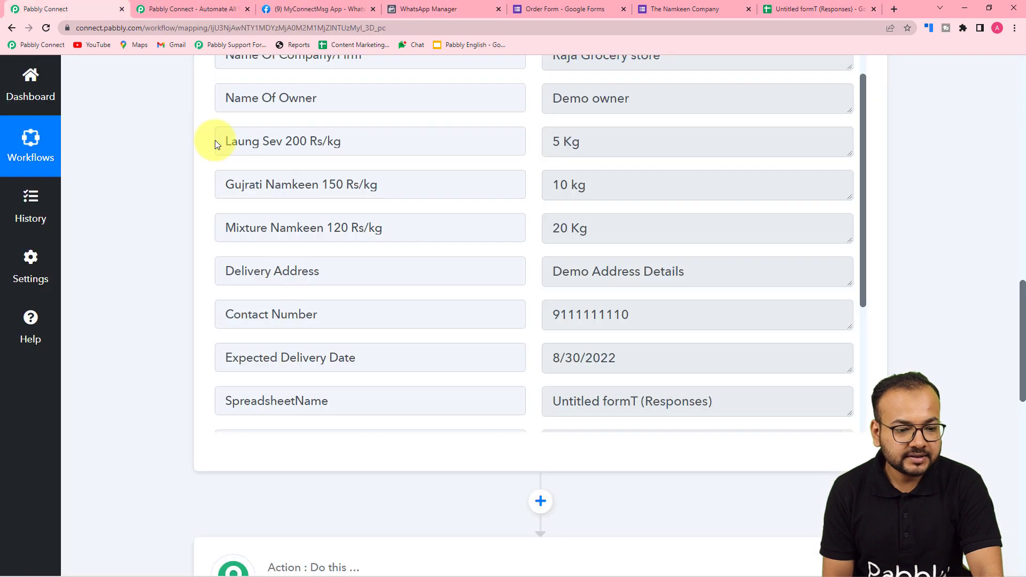
scroll(332, 342, "up", 1)
scroll(568, 228, "up", 2)
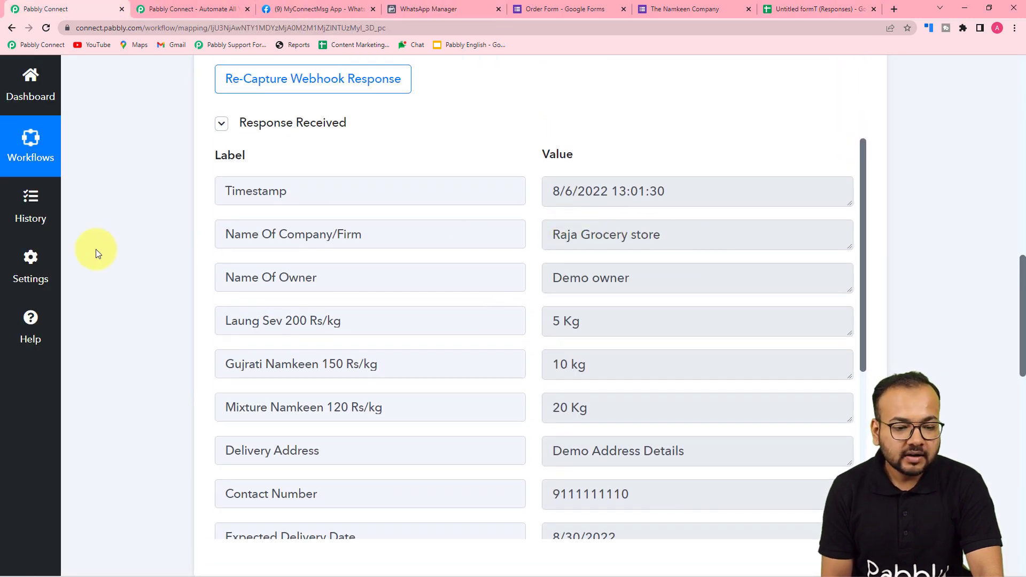
scroll(96, 250, "down", 4)
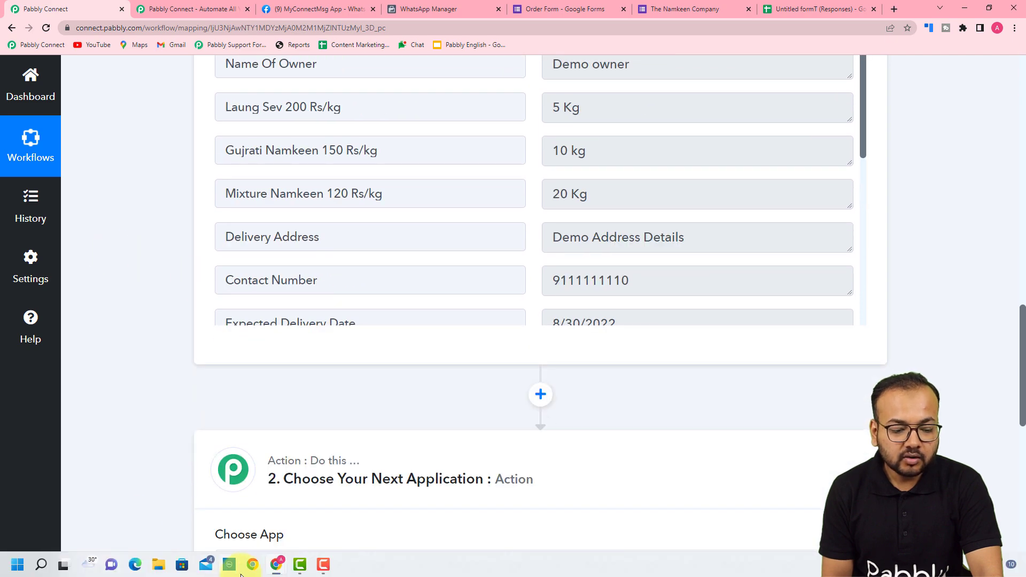
mouse_move(271, 572)
left_click(307, 528)
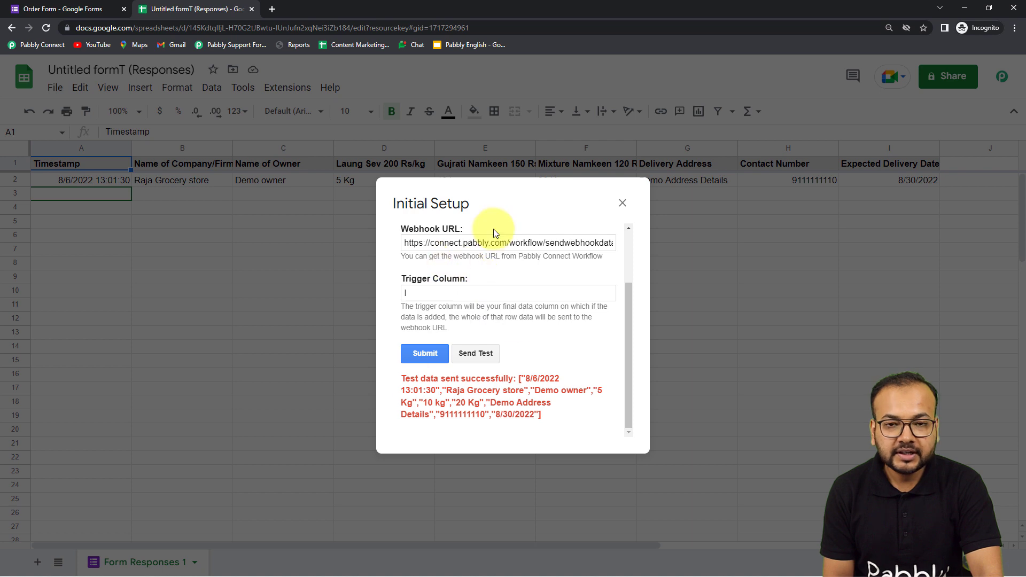
- Submit the Initial Setup for the response sheet and enable Send On Event in the Pabbly Connect Webhooks add-on
left_click(421, 354)
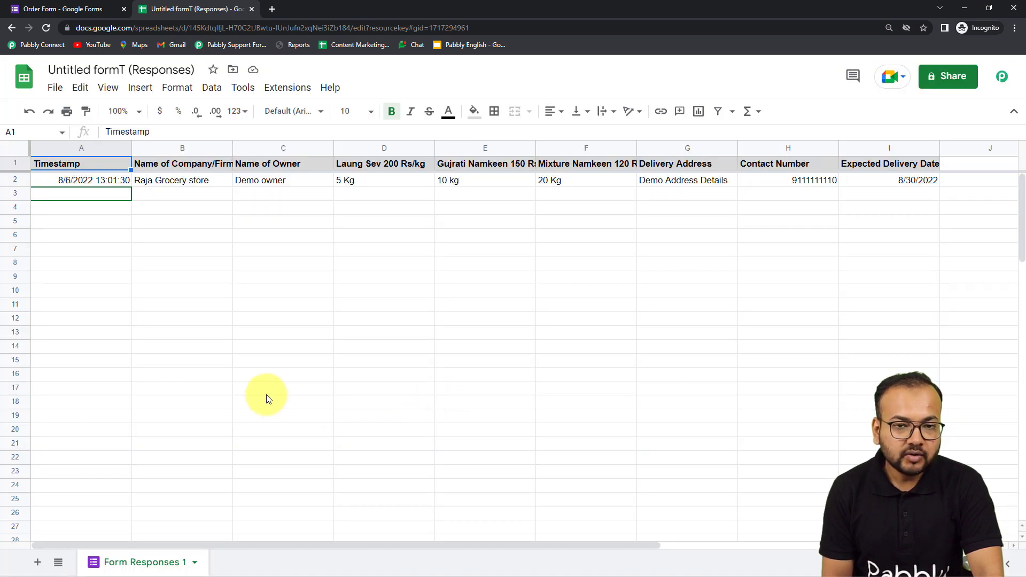
left_click(291, 90)
mouse_move(293, 264)
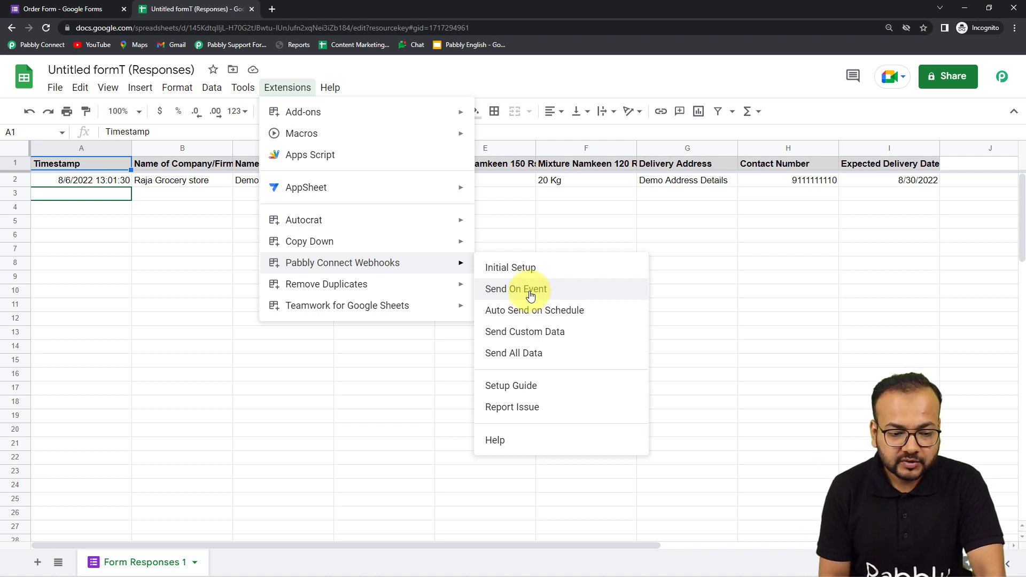
left_click(515, 290)
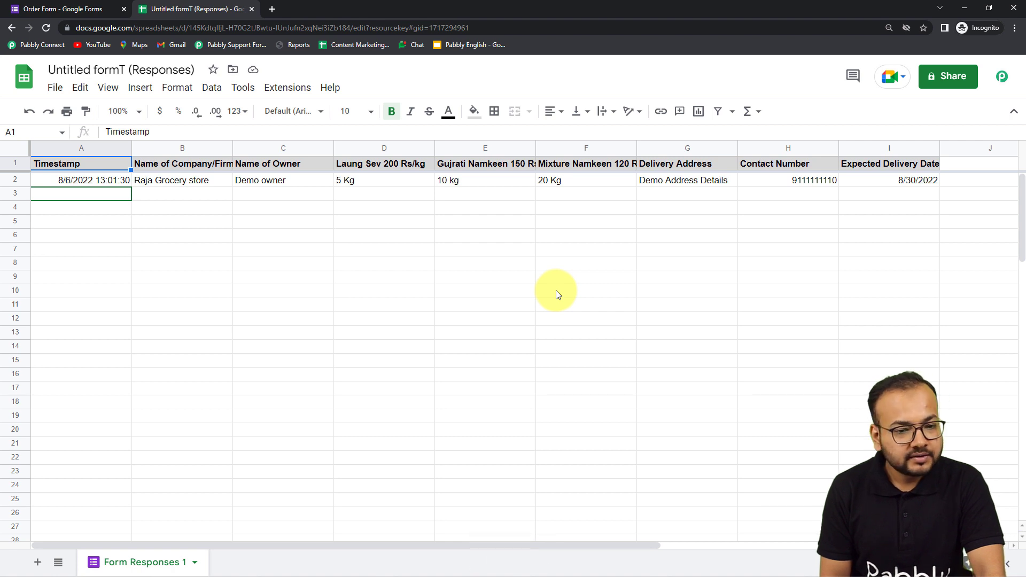
- Switch to the Pabbly Connect workflow and choose WhatsApp Cloud API as the app for the second step
mouse_move(278, 566)
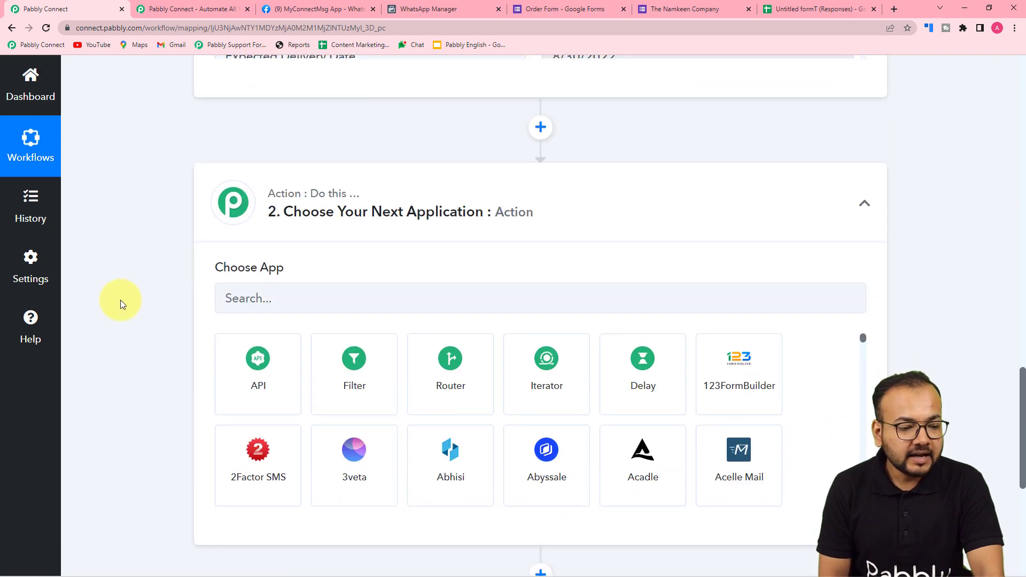
scroll(120, 300, "down", 2)
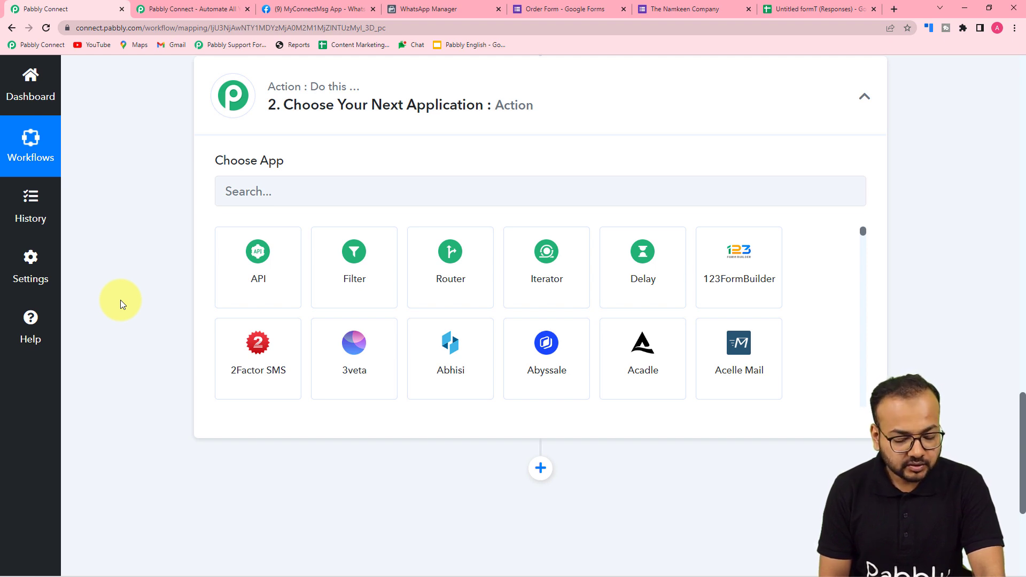
scroll(120, 300, "down", 1)
scroll(402, 198, "up", 2)
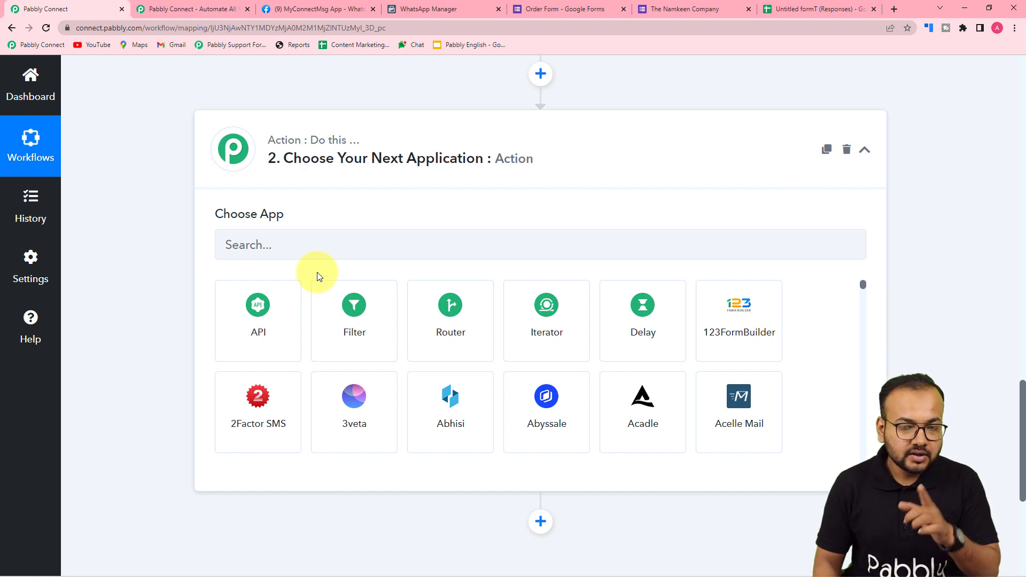
left_click(291, 250)
type("what")
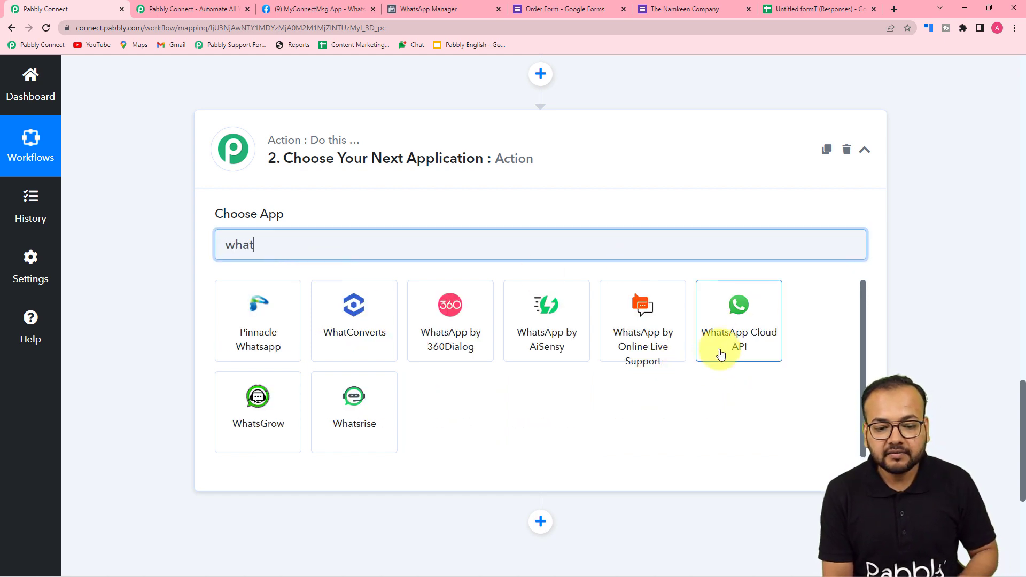
left_click(771, 341)
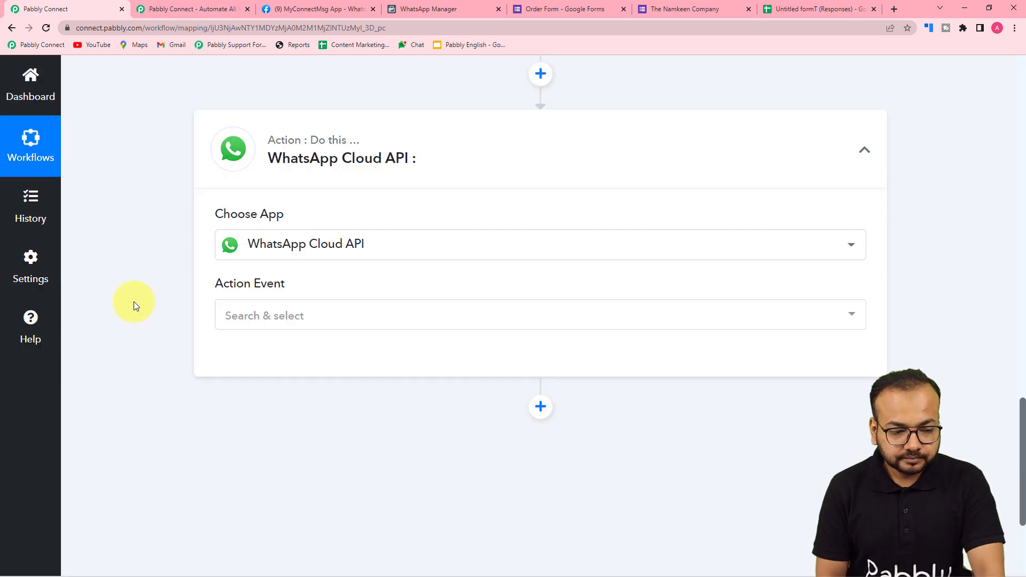
- Set the WhatsApp Cloud API action event to Send Template Message
scroll(134, 301, "down", 1)
left_click(328, 278)
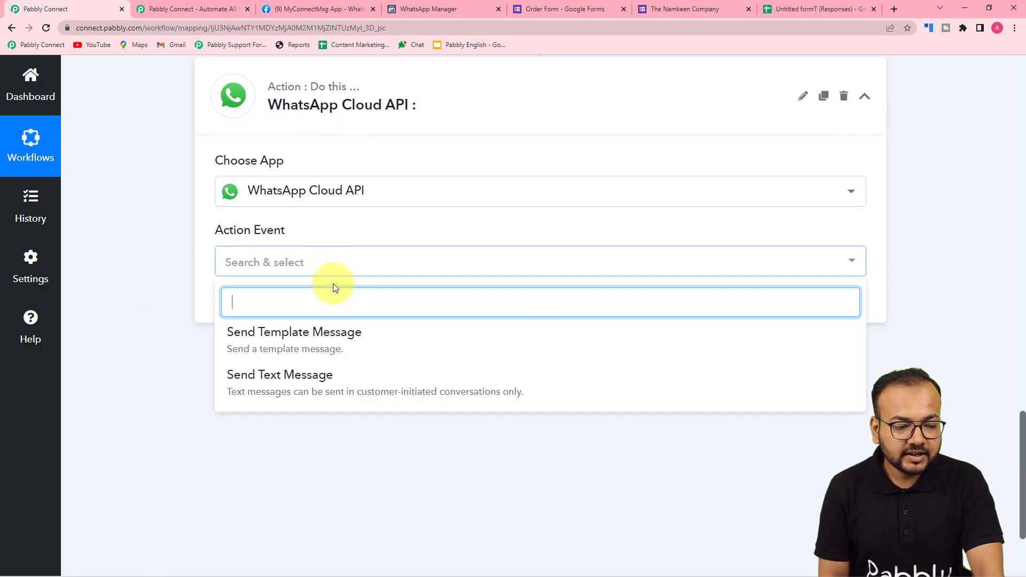
left_click(266, 337)
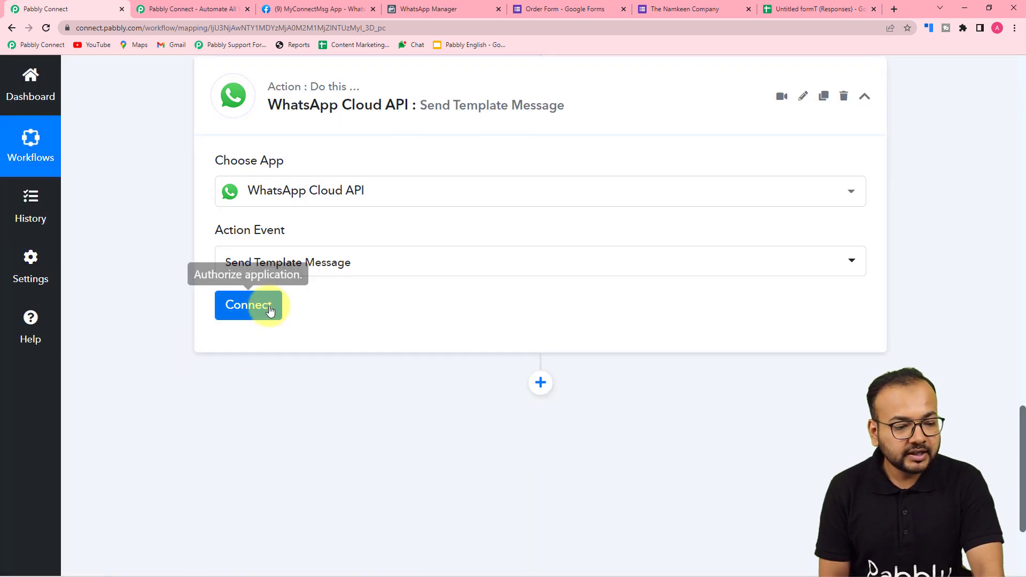
- Start adding a new WhatsApp Cloud API connection for the action and review the credentials it requires
left_click(270, 309)
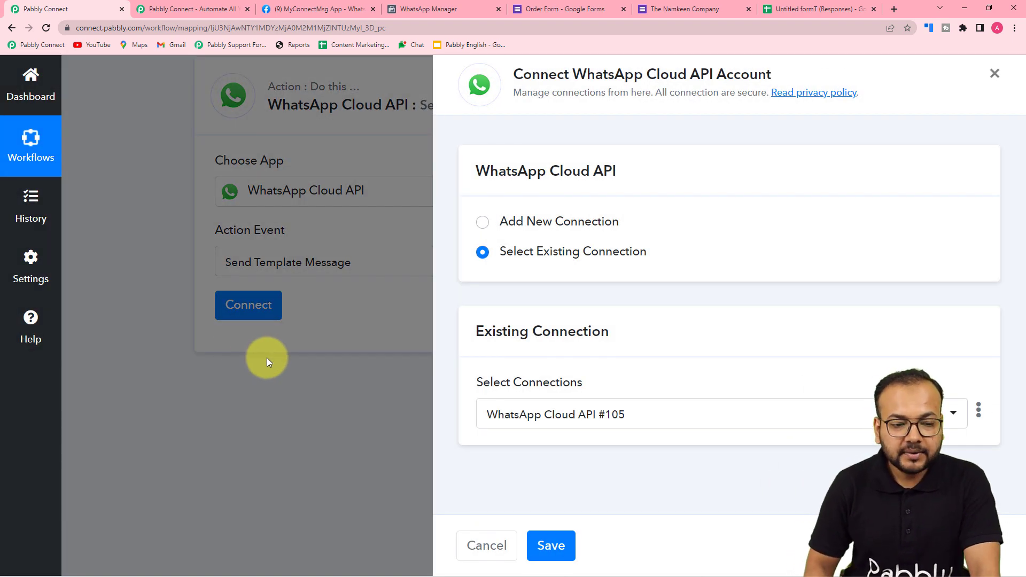
left_click(482, 222)
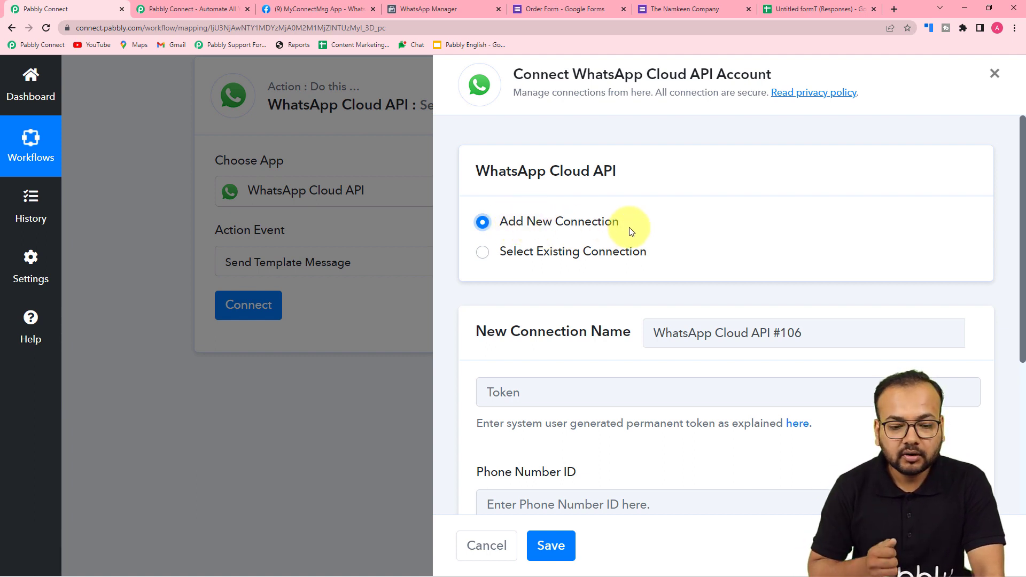
scroll(630, 227, "down", 3)
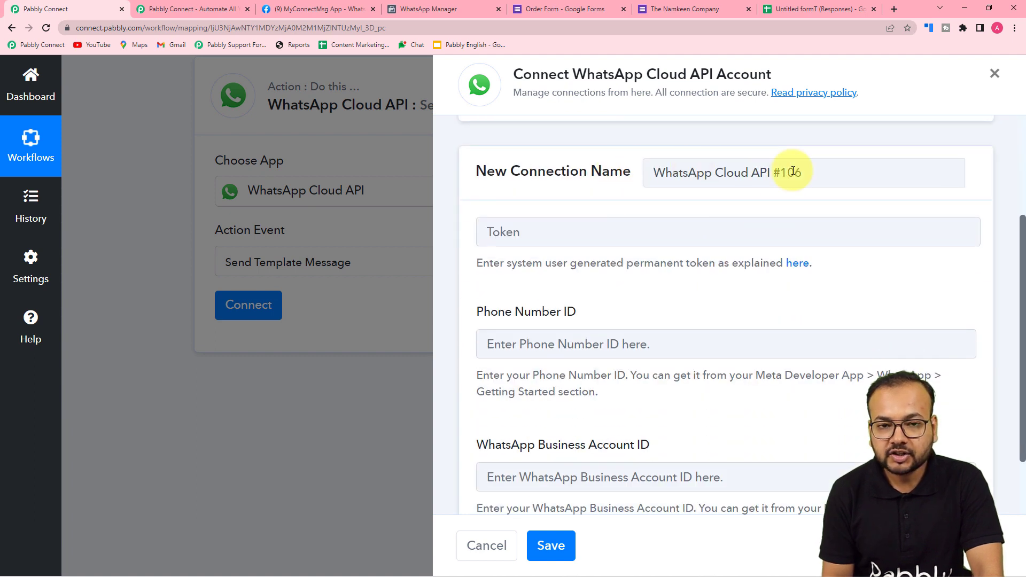
scroll(778, 185, "down", 1)
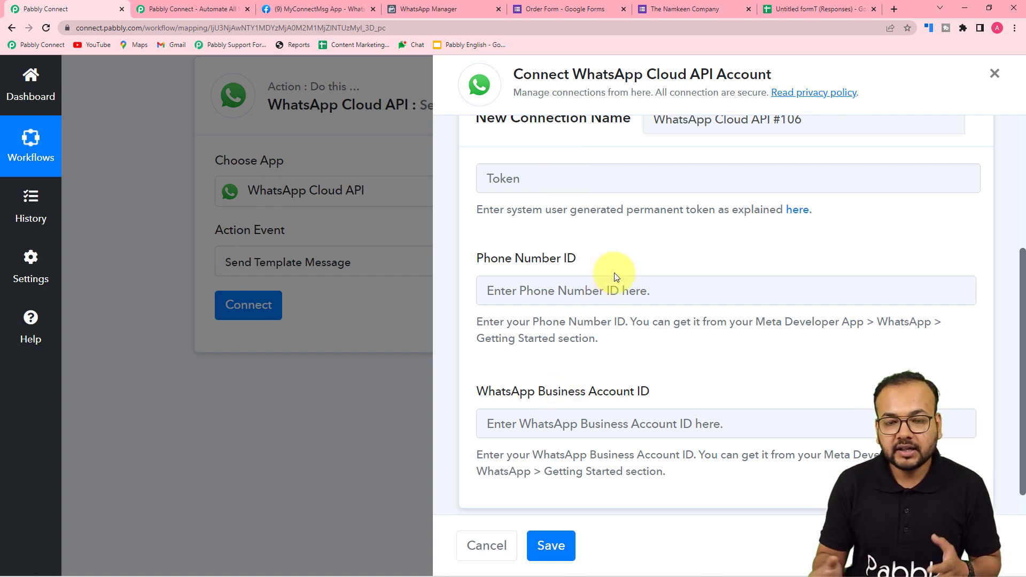
- Open the forum guide linked for the permanent token, examine its setup videos, webhook instructions and FAQ, and return to the connection form
left_click(798, 214)
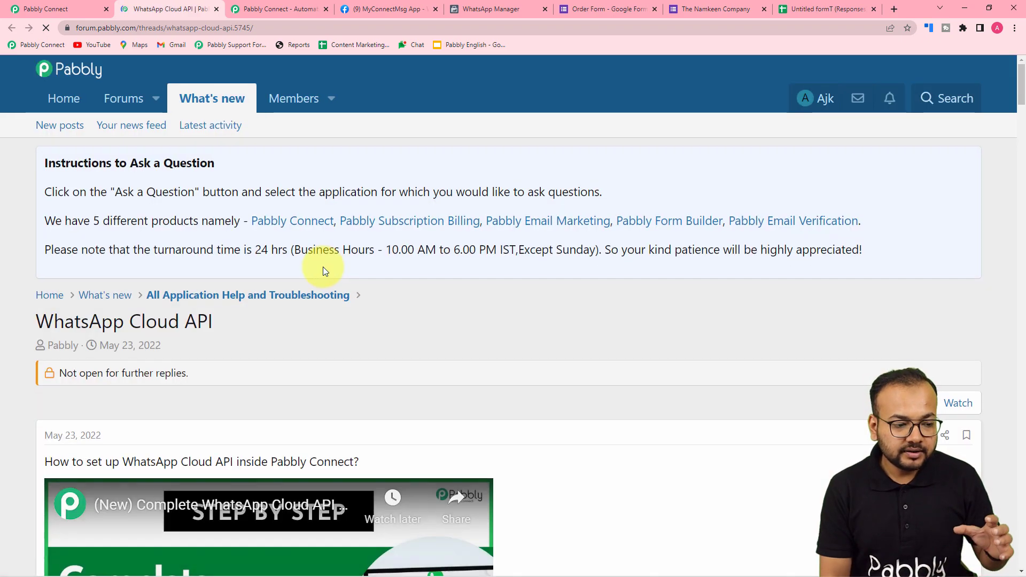
scroll(326, 267, "down", 4)
scroll(150, 256, "down", 2)
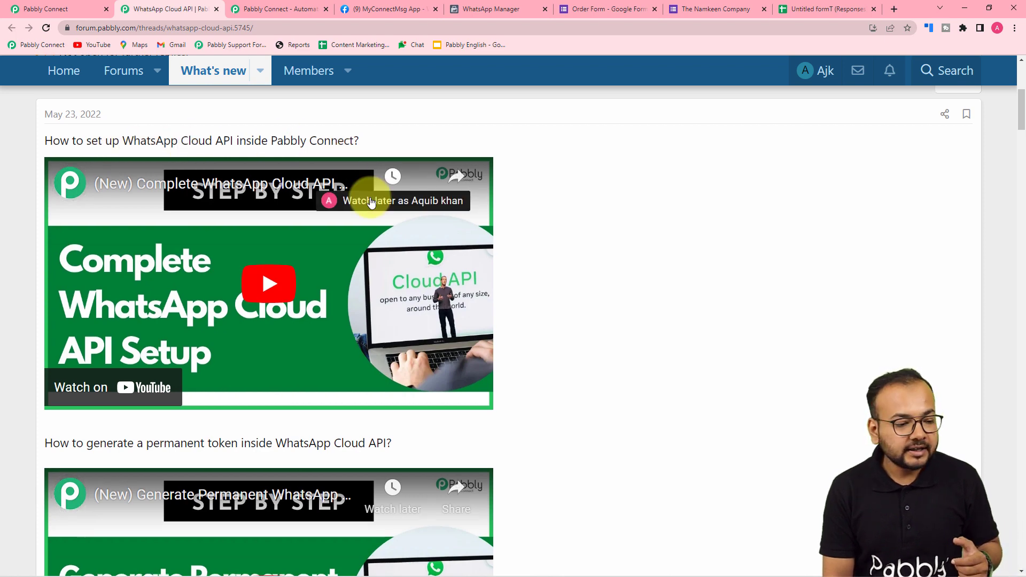
scroll(366, 203, "down", 5)
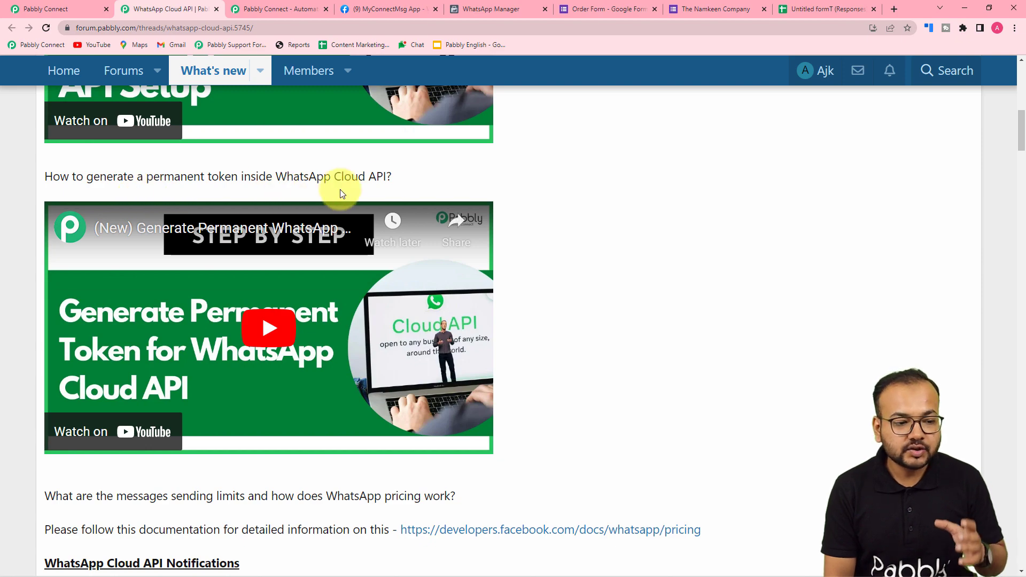
scroll(328, 258, "down", 7)
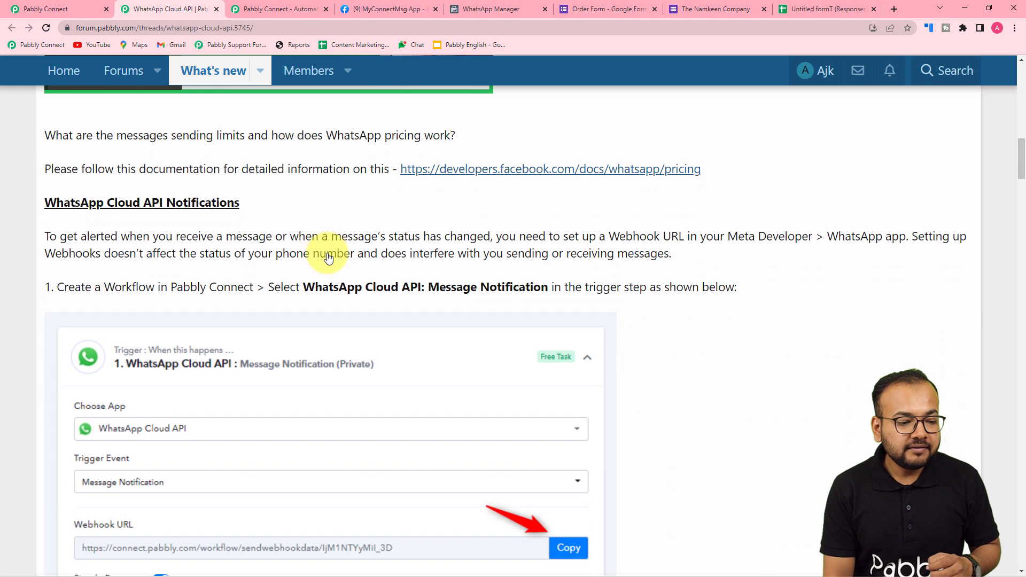
scroll(409, 267, "down", 9)
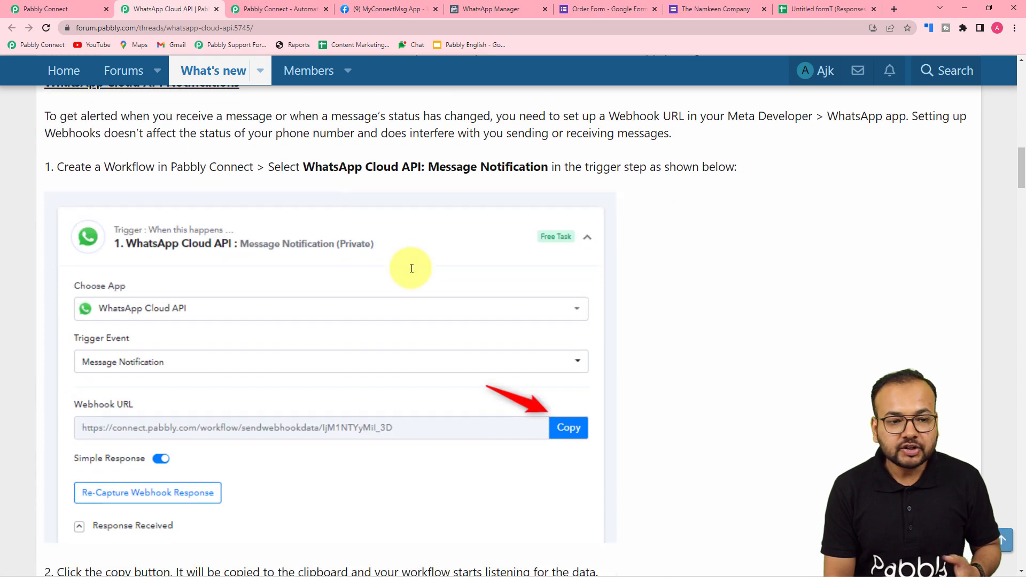
scroll(412, 268, "down", 13)
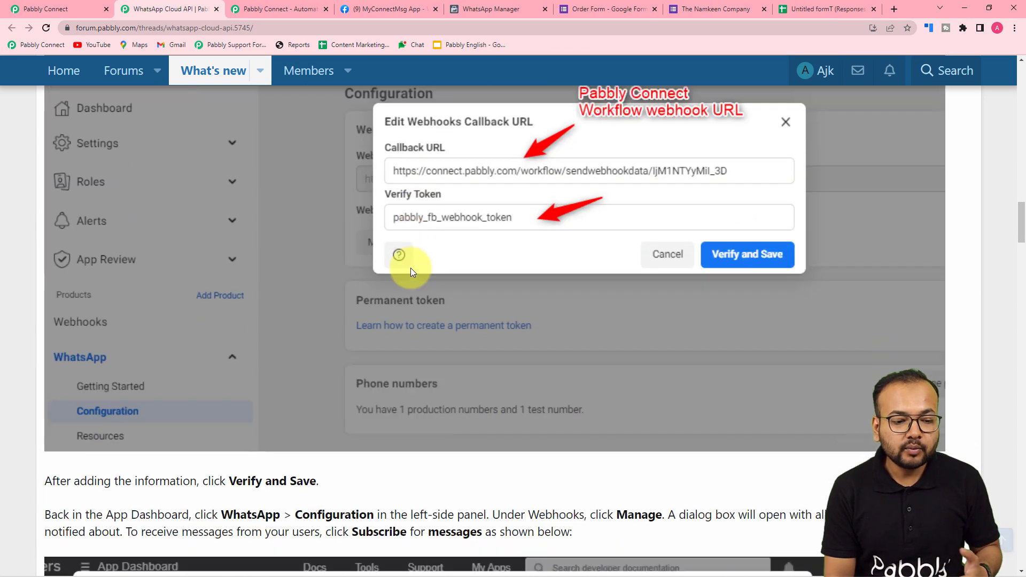
scroll(411, 267, "down", 3)
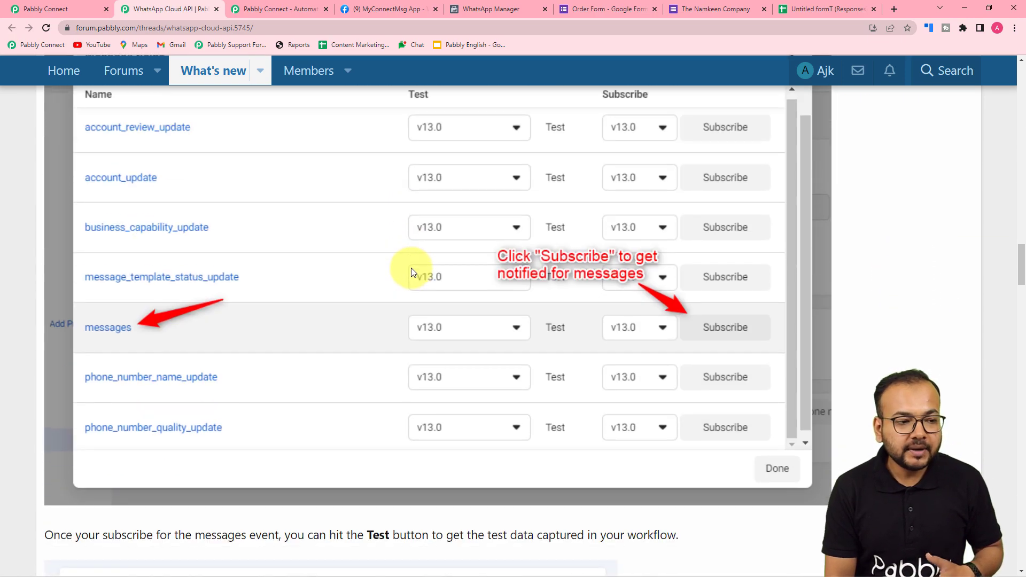
scroll(412, 268, "down", 4)
scroll(411, 271, "down", 20)
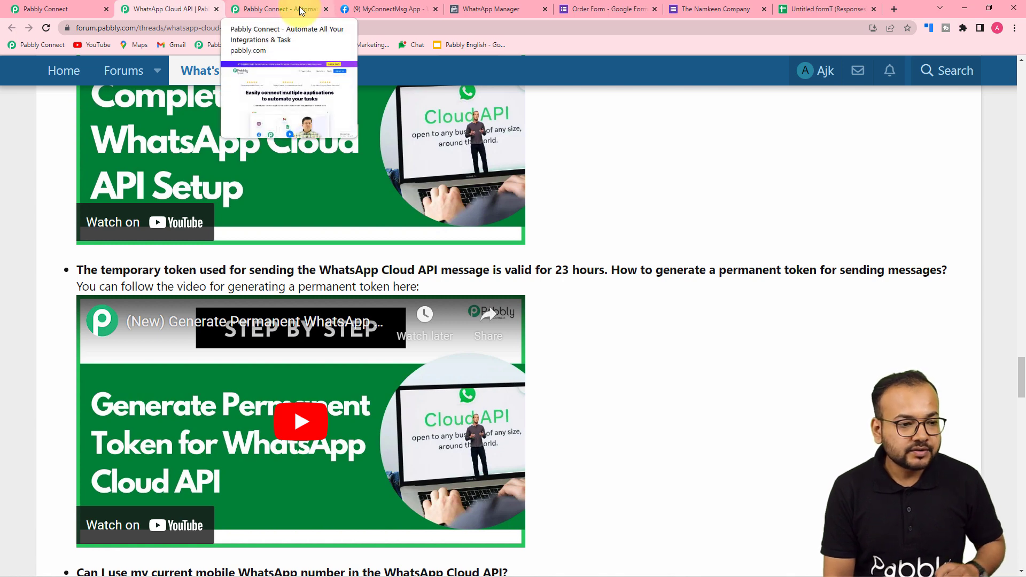
left_click(70, 9)
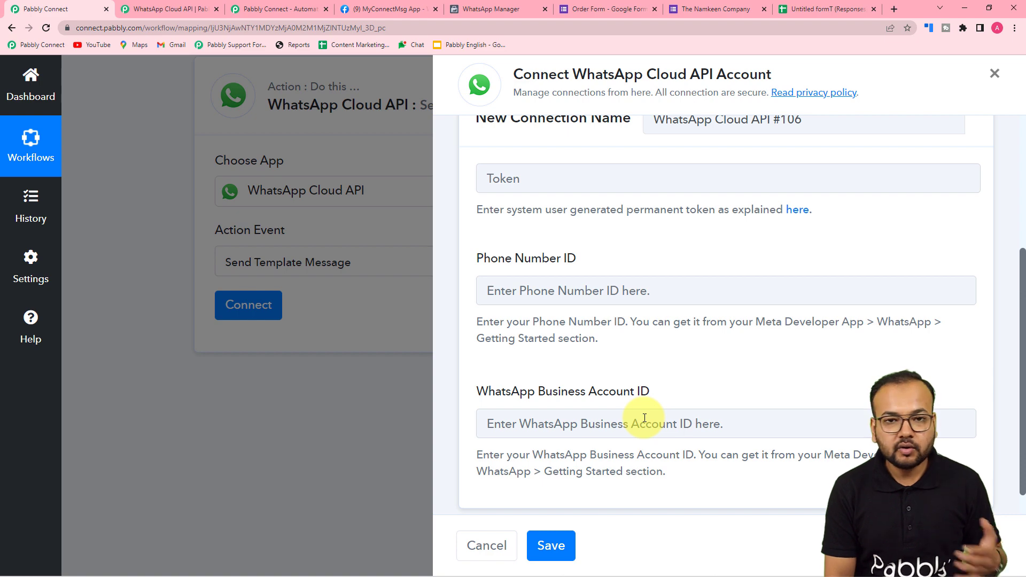
- Compare the Getting Started credentials in Meta for Developers with the forum's permanent token guidance, and return to the connection form
left_click(386, 9)
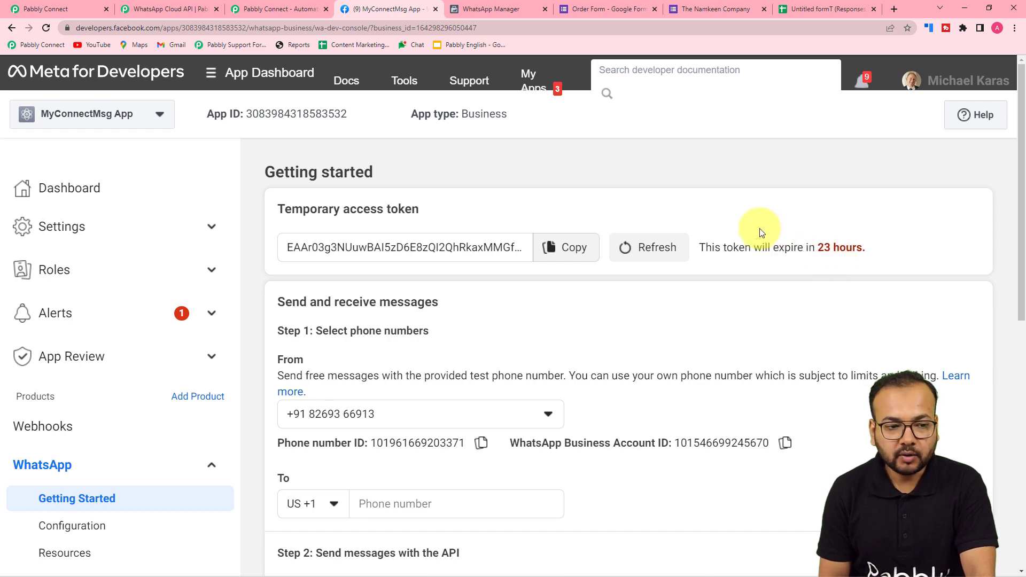
left_click(202, 8)
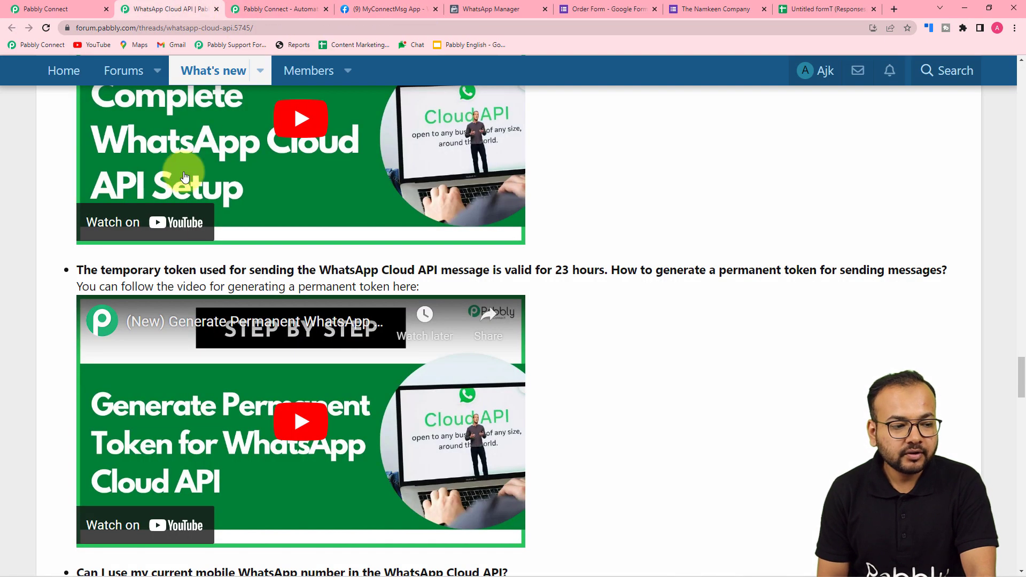
scroll(202, 305, "down", 2)
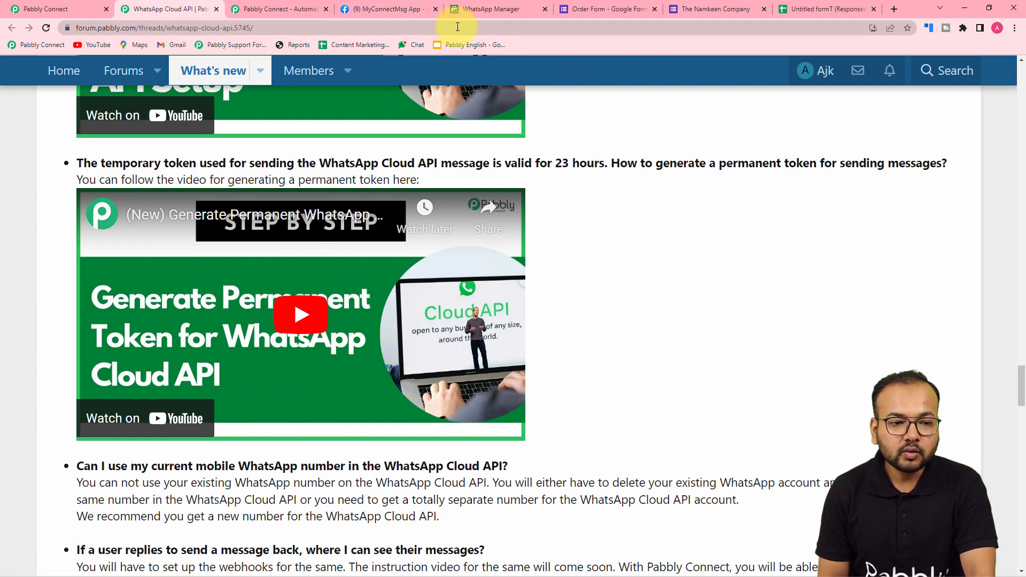
left_click(397, 11)
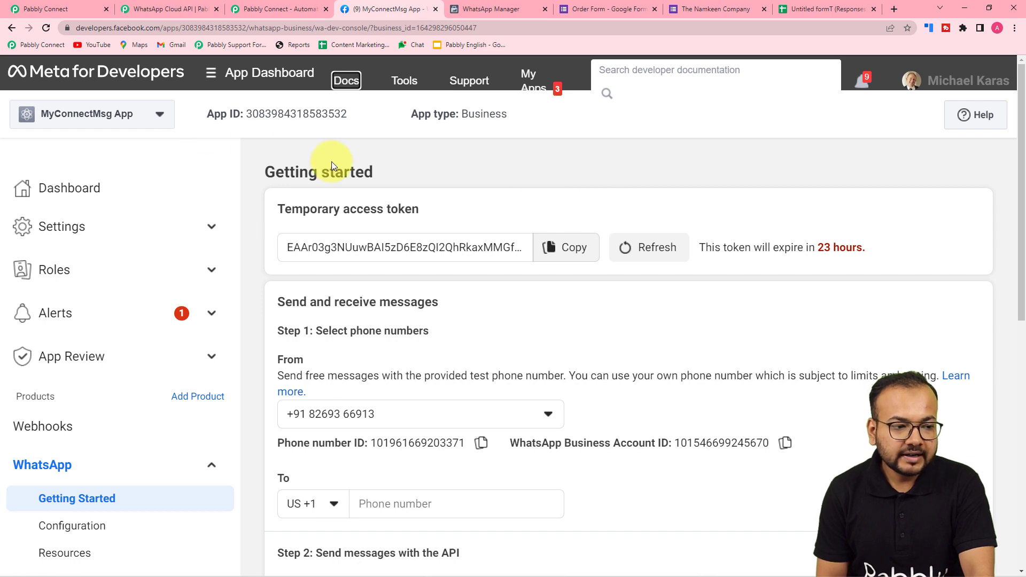
key("ctrl+1")
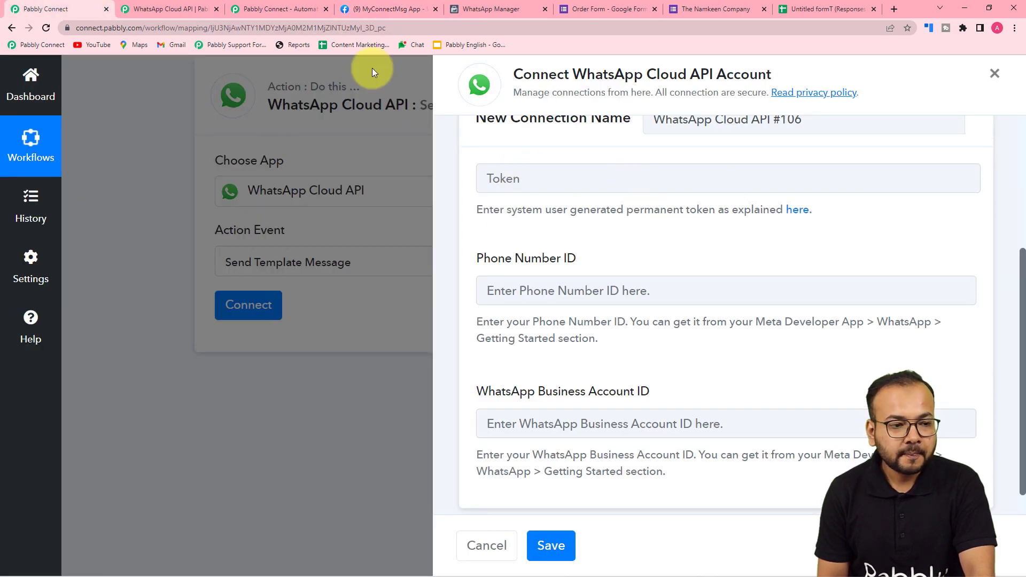
- Copy the phone number ID from the Meta for Developers app and paste it as the new connection's Phone Number ID
left_click(389, 9)
scroll(462, 294, "down", 2)
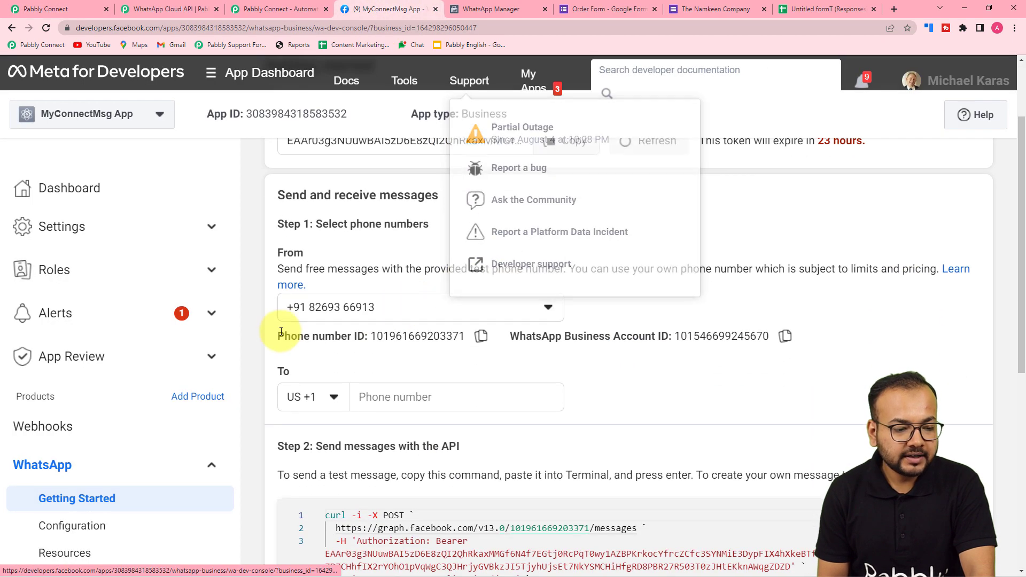
left_click(481, 337)
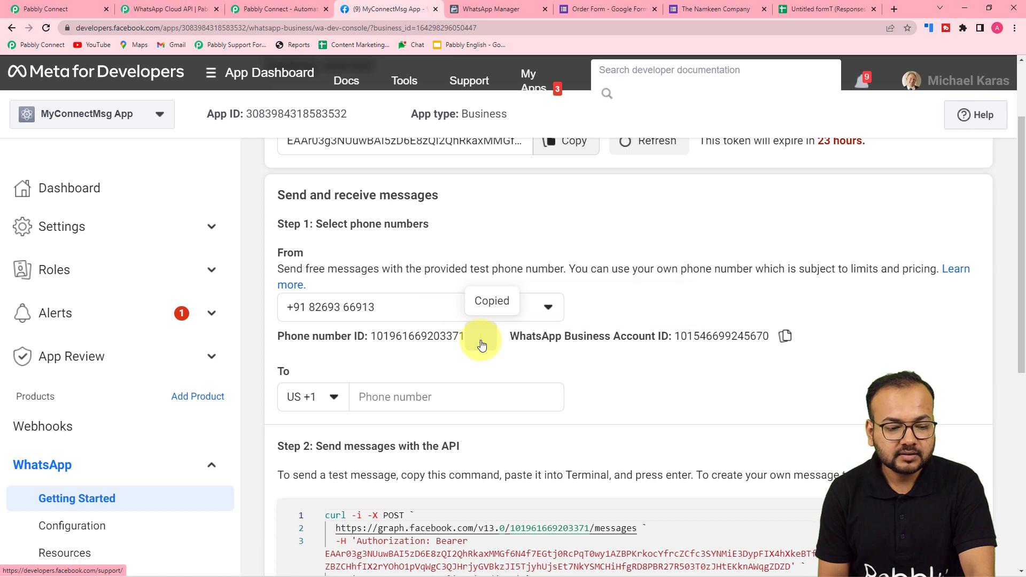
left_click(59, 8)
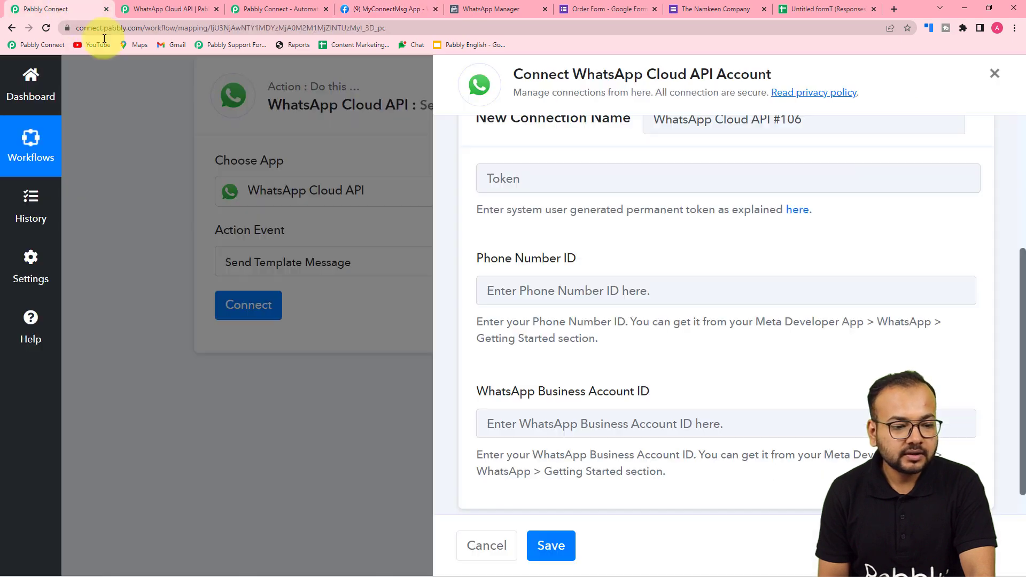
right_click(489, 291)
left_click(530, 383)
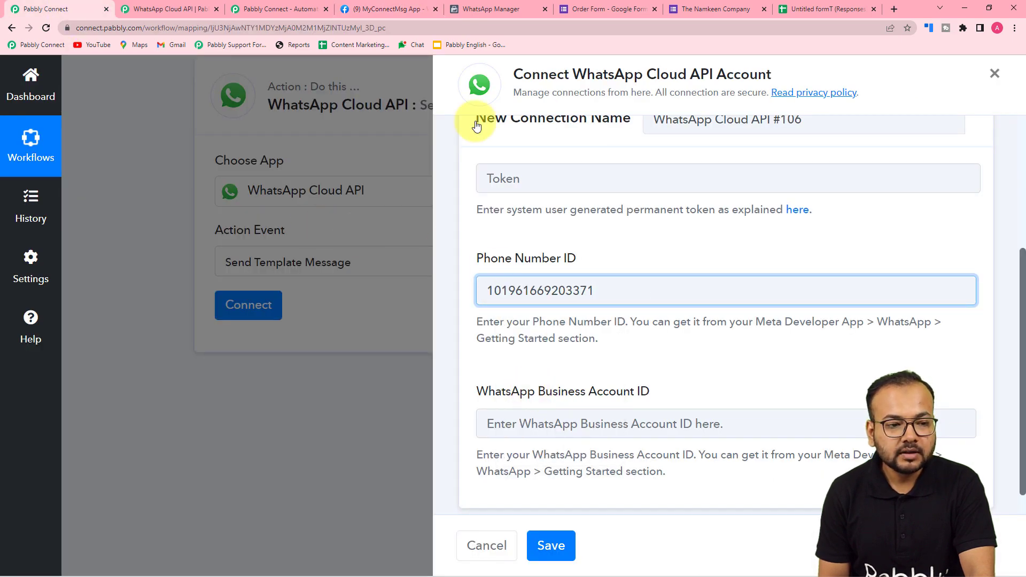
- Copy the WhatsApp Business Account ID from the Meta for Developers app, paste it into the new connection's matching field, and review the form
left_click(395, 9)
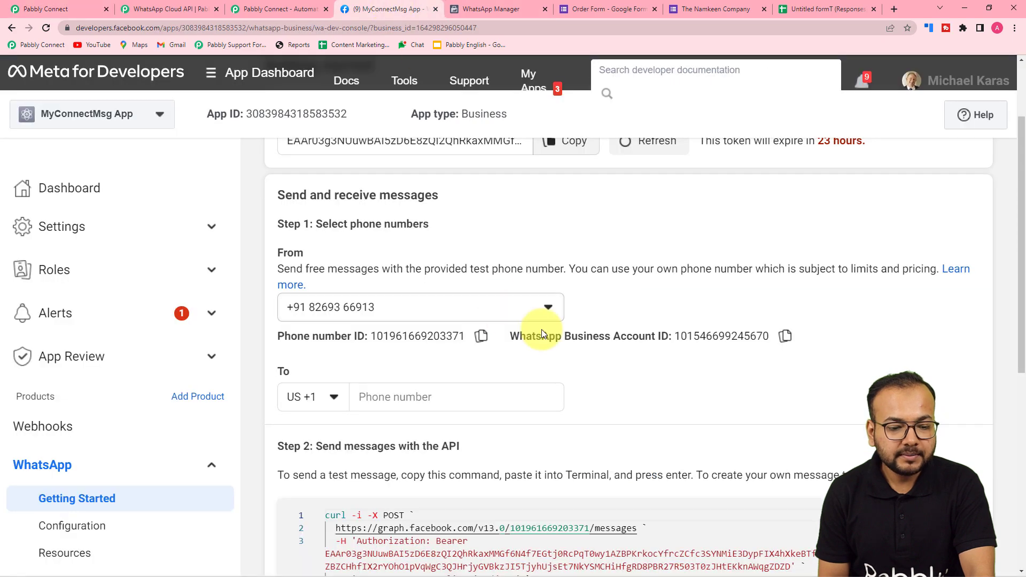
left_click(784, 337)
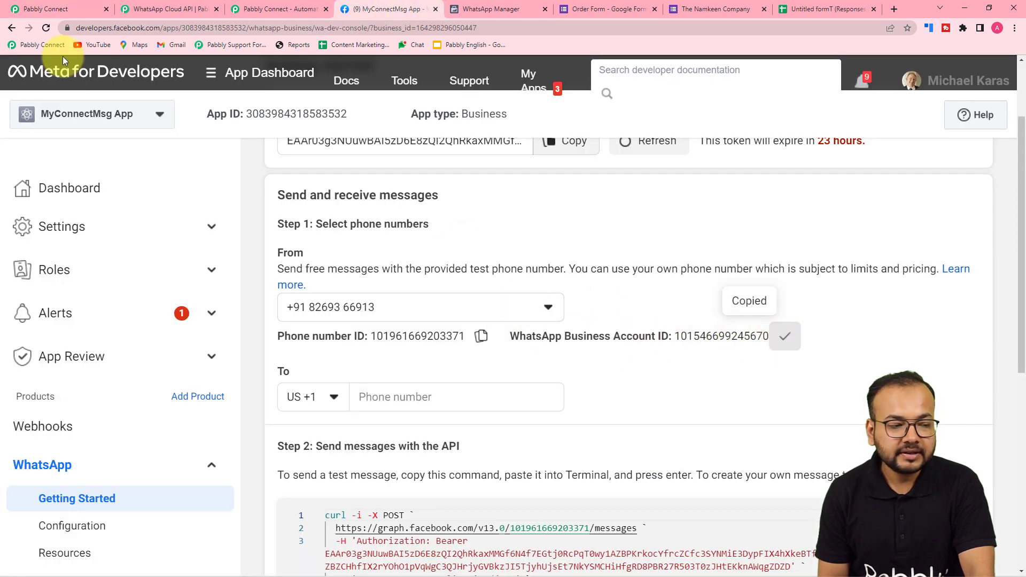
left_click(64, 9)
right_click(504, 423)
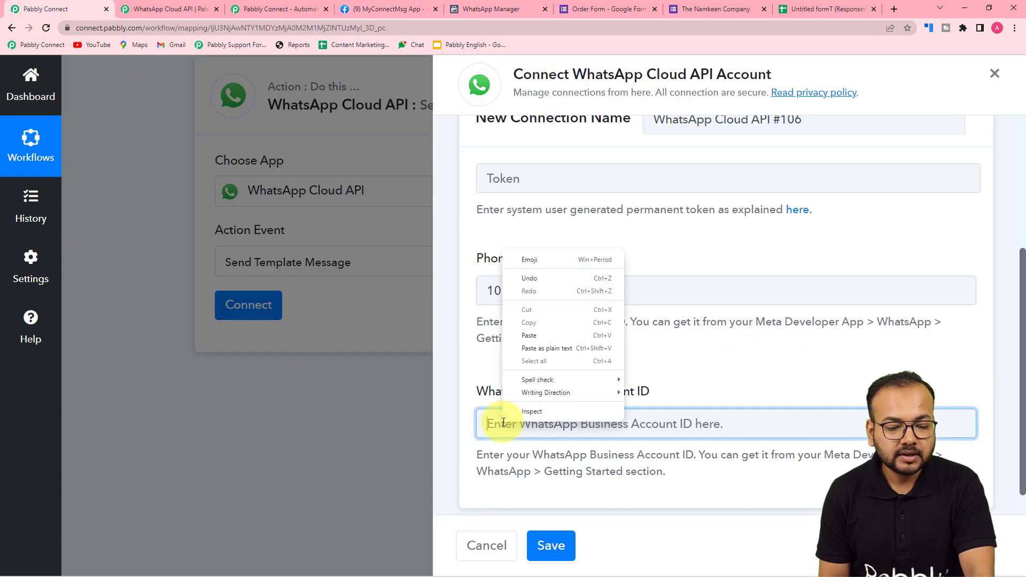
left_click(512, 341)
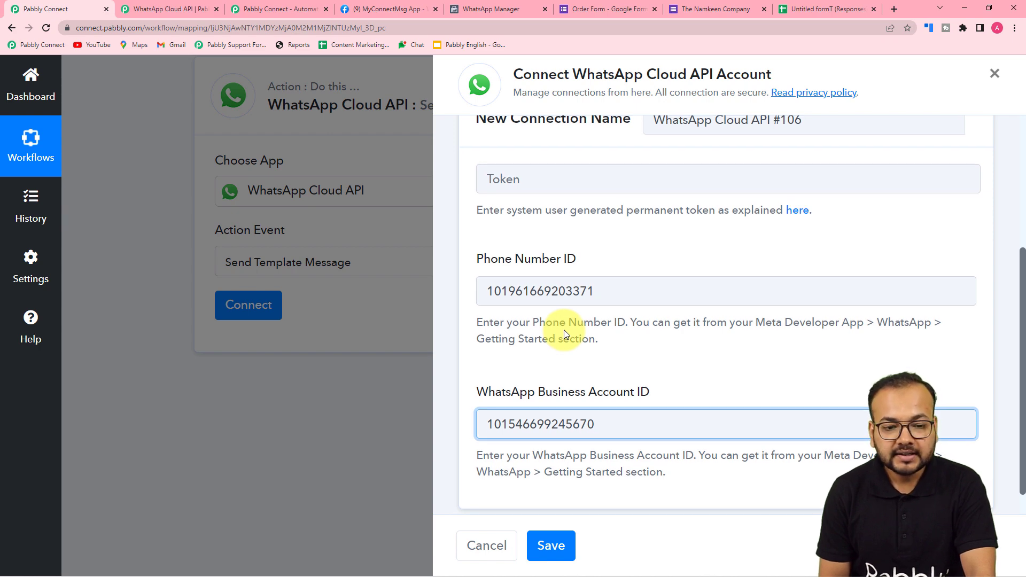
scroll(563, 330, "up", 4)
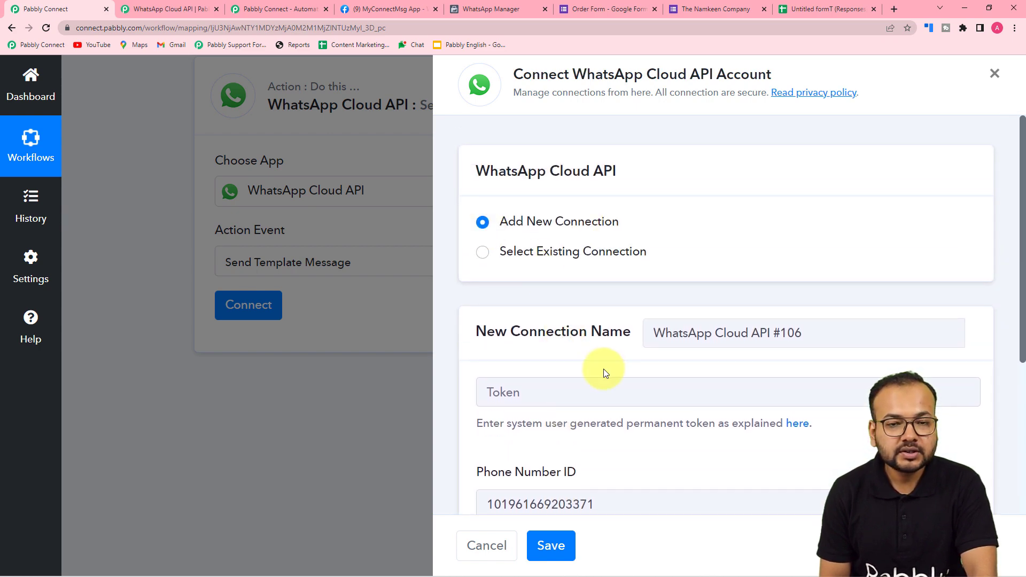
scroll(605, 368, "down", 2)
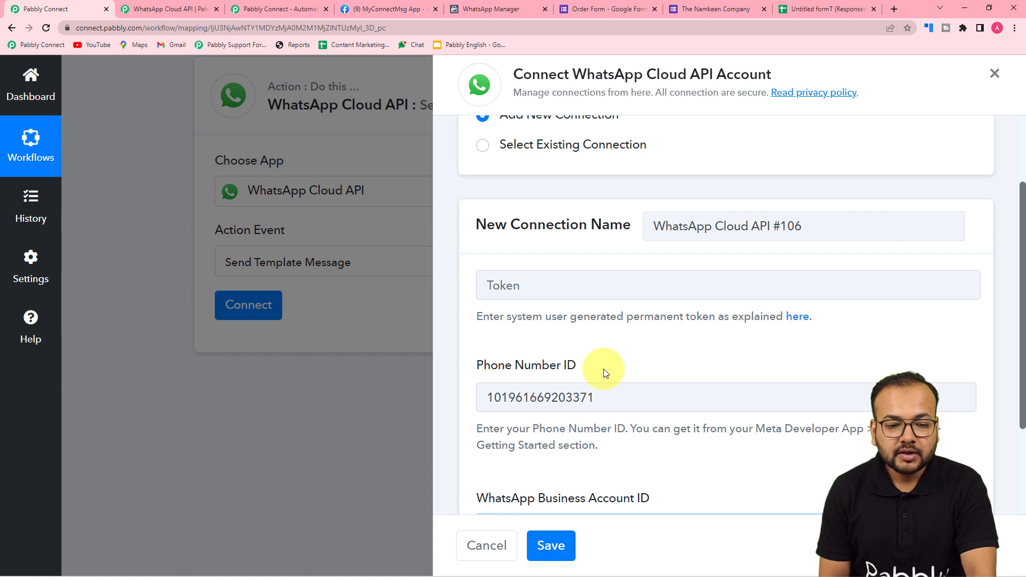
scroll(605, 372, "down", 2)
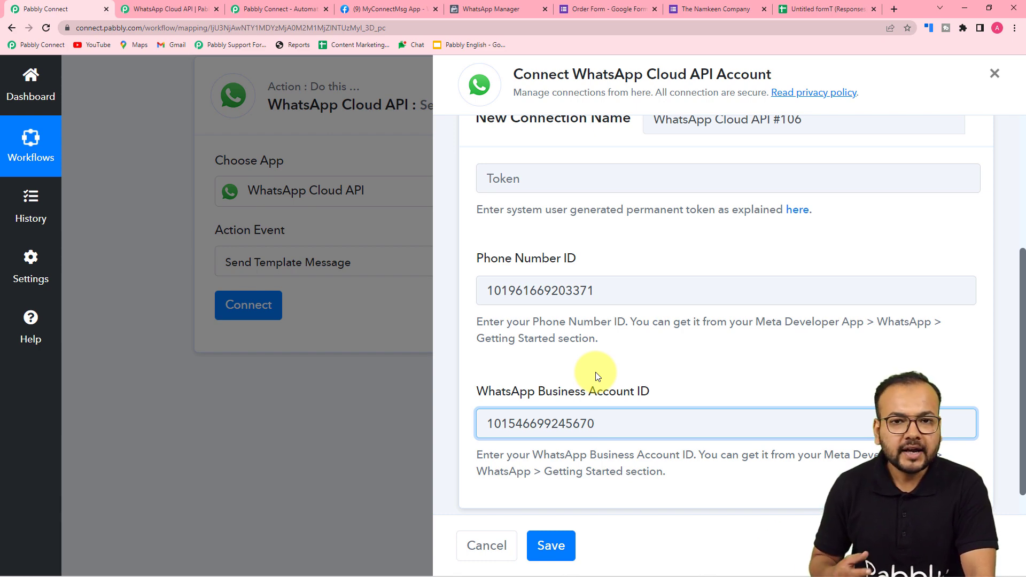
- Switch to an existing connection instead, choose "WhatsApp Cloud API Final", and save it for the Send Template Message action
scroll(598, 377, "up", 4)
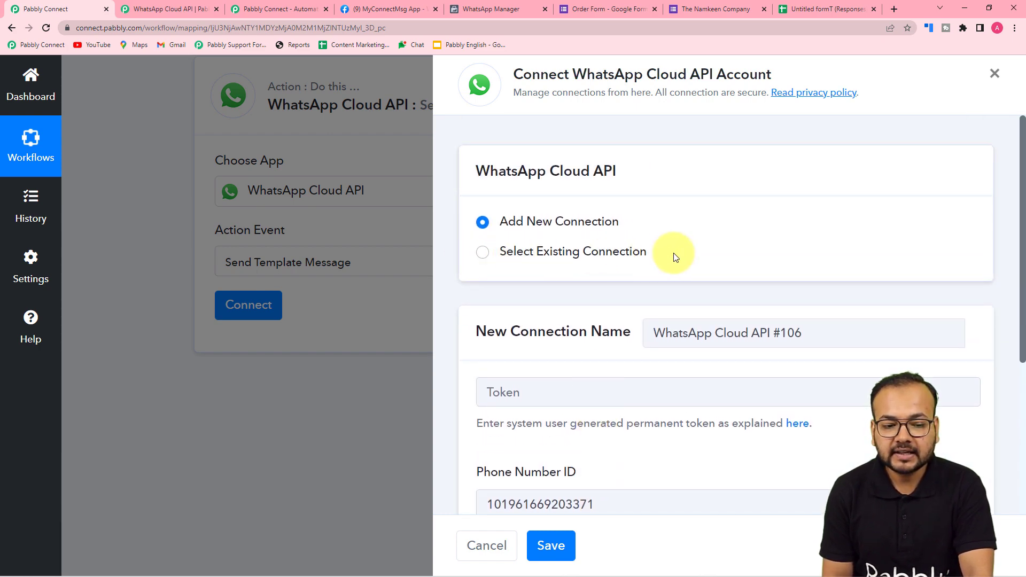
left_click(483, 254)
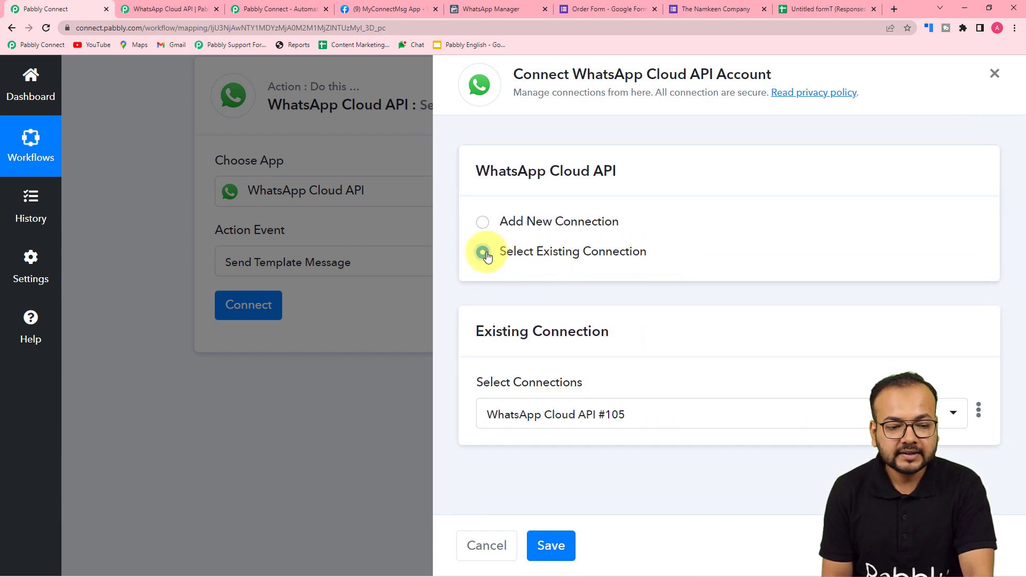
left_click(599, 421)
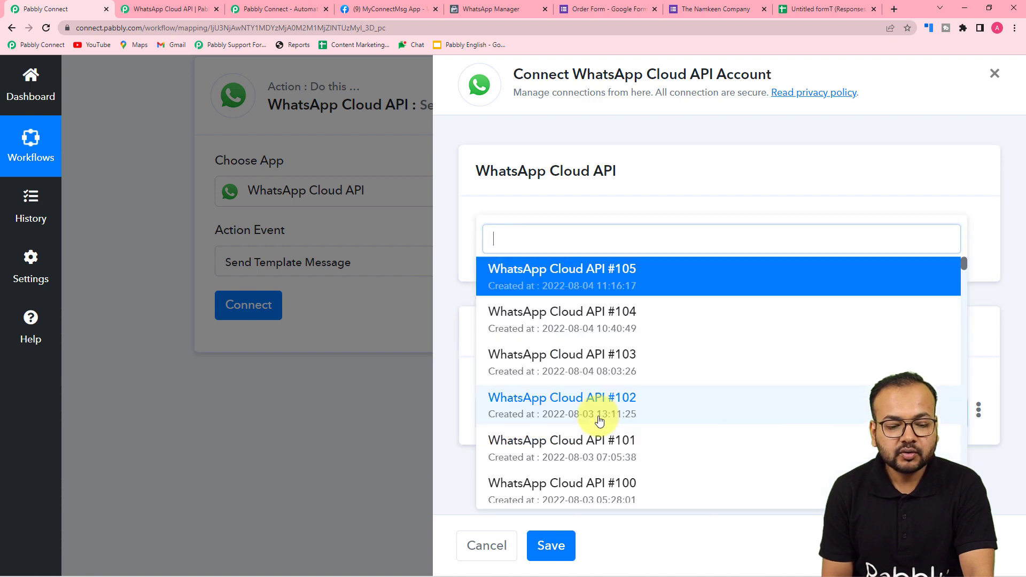
scroll(634, 342, "down", 8)
scroll(635, 394, "down", 16)
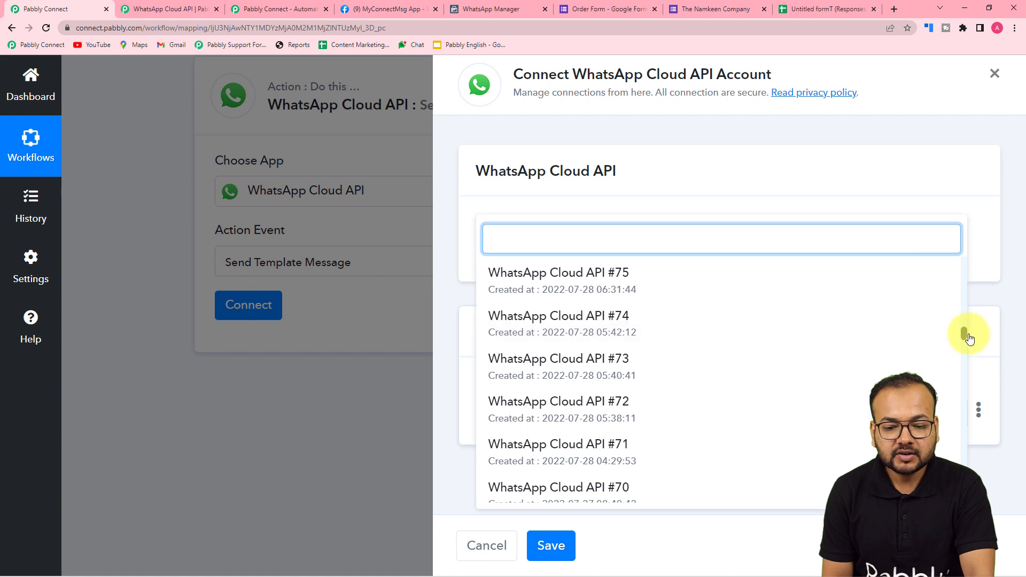
left_click(965, 334)
left_click_drag(965, 336, 962, 484)
scroll(618, 395, "down", 4)
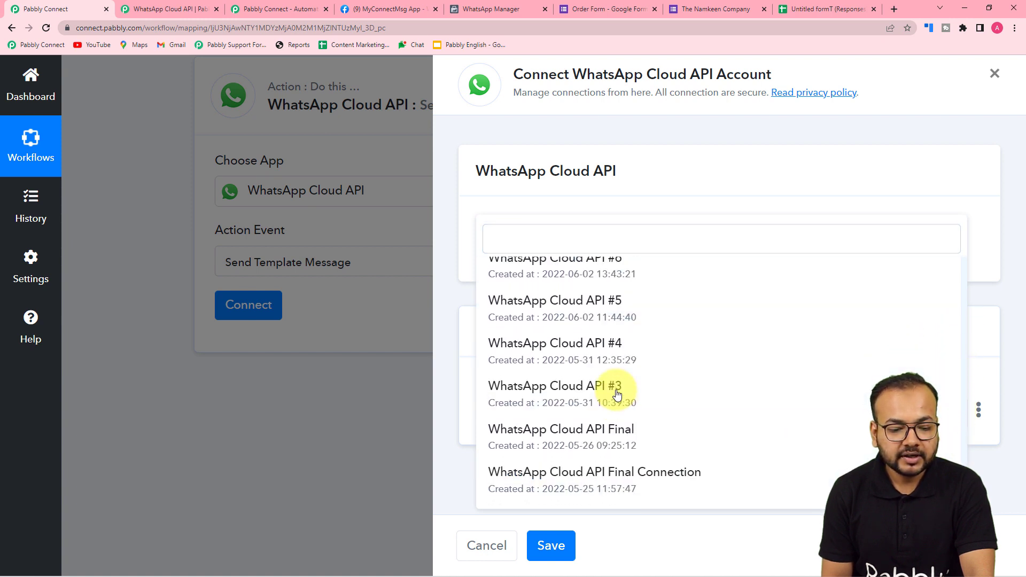
left_click(539, 432)
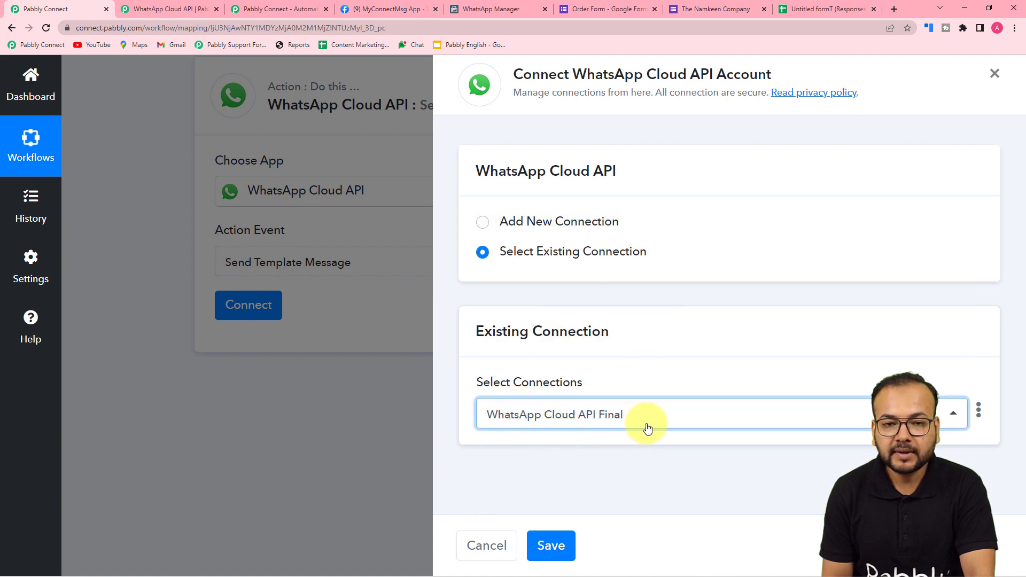
left_click(551, 549)
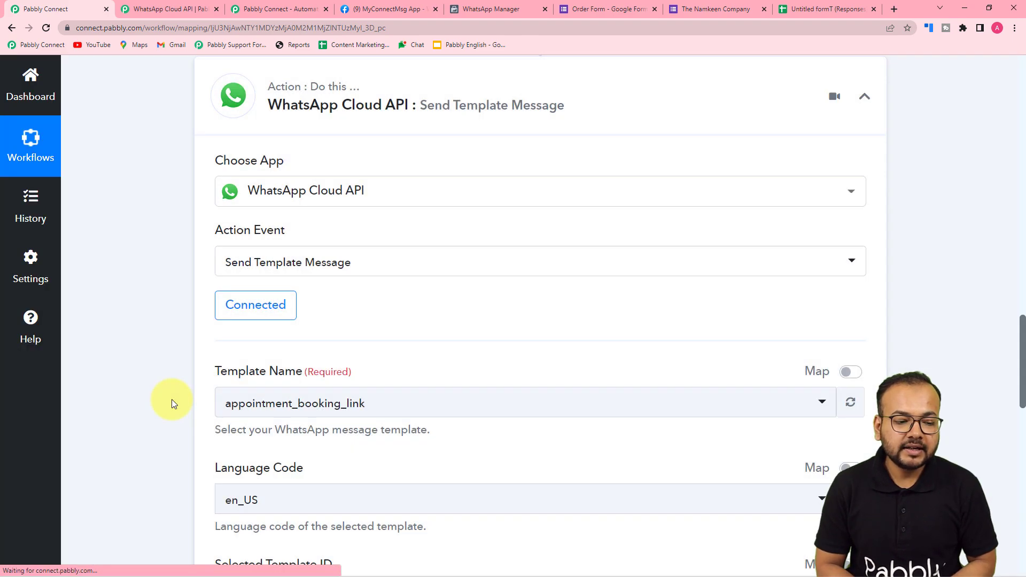
- Open the message templates list through the template link in Meta for Developers, and open the new_purchase_customer template
scroll(171, 403, "down", 4)
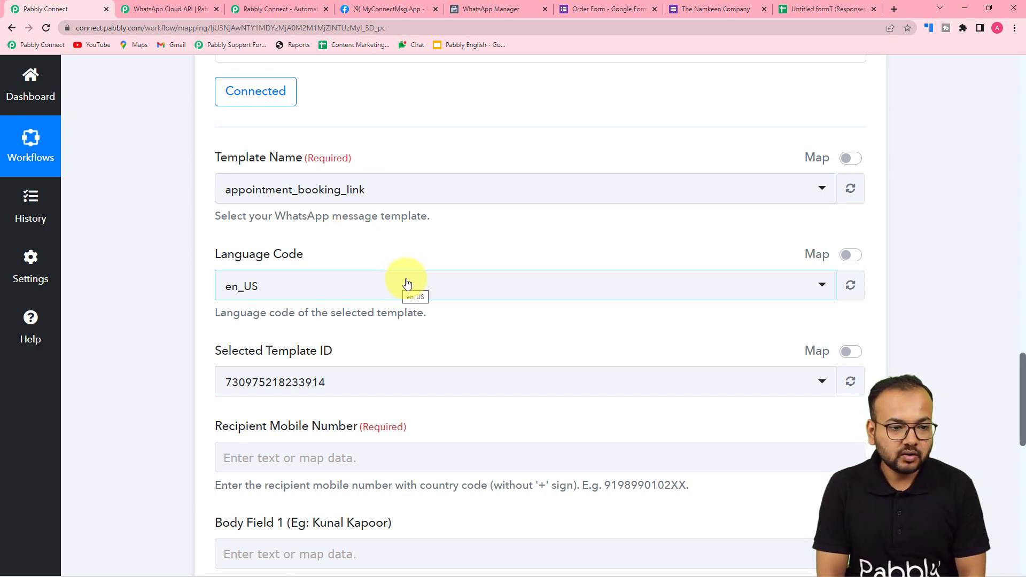
left_click(397, 9)
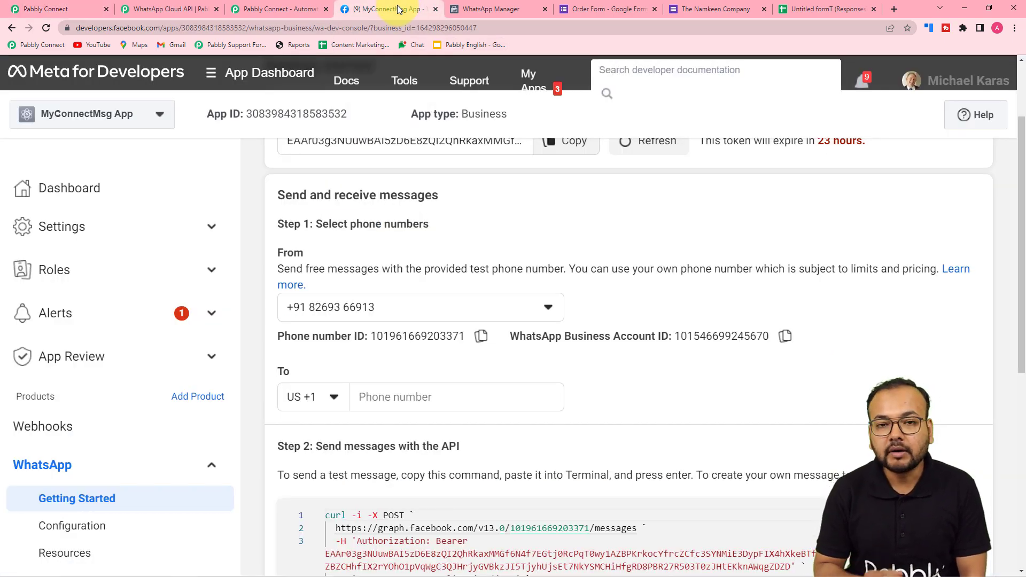
scroll(856, 262, "down", 3)
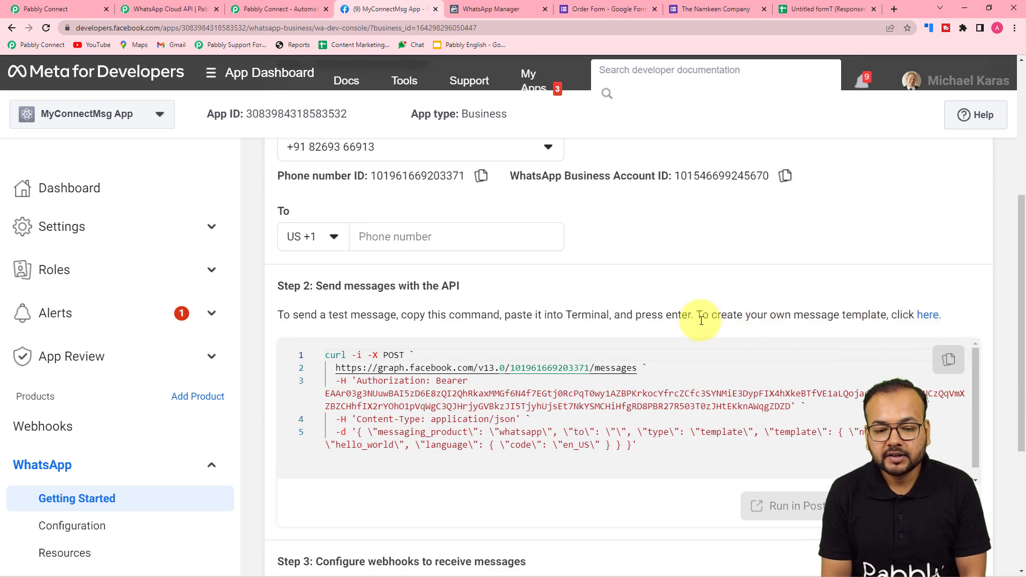
left_click(930, 316)
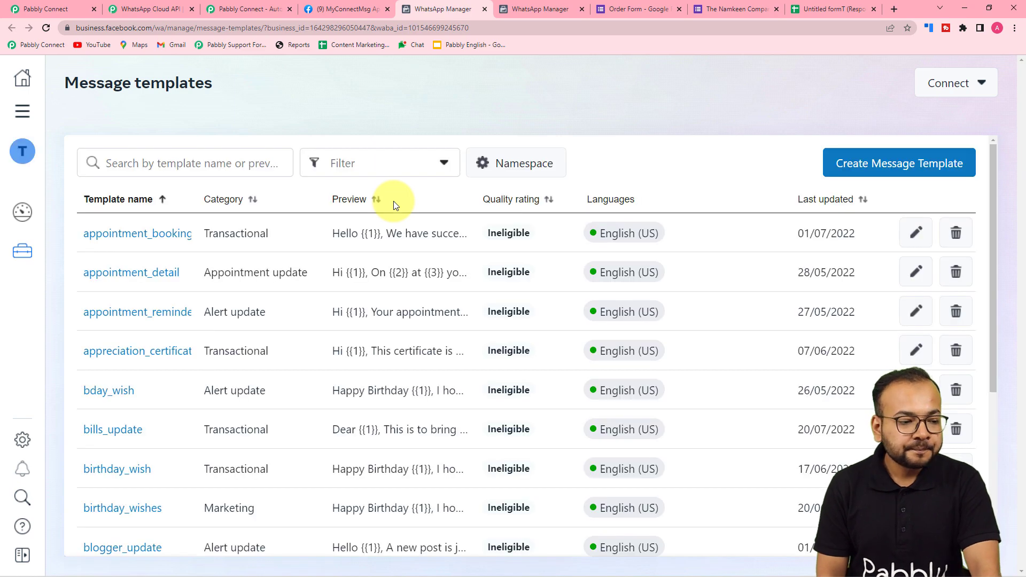
scroll(390, 208, "down", 9)
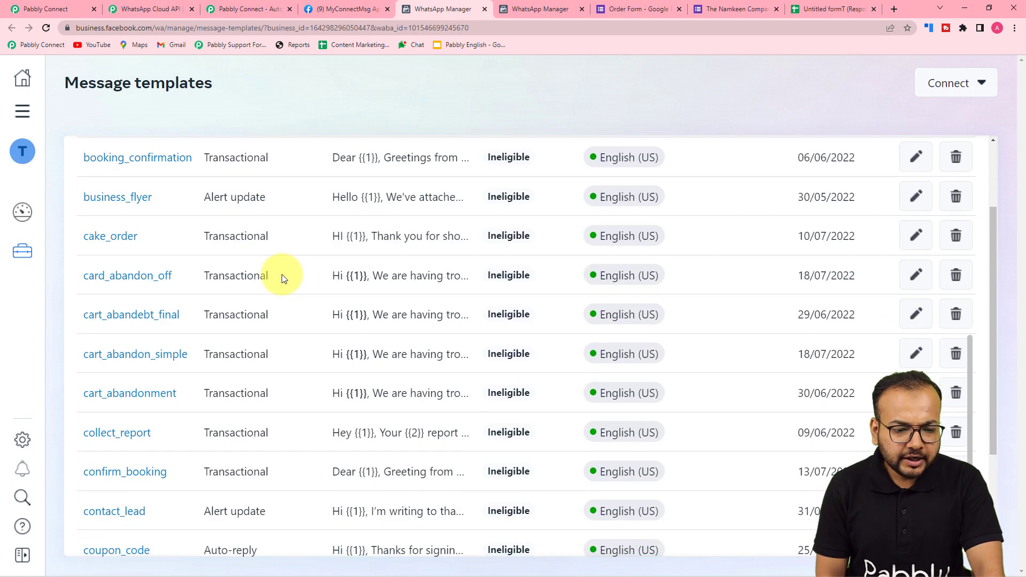
scroll(283, 276, "down", 1)
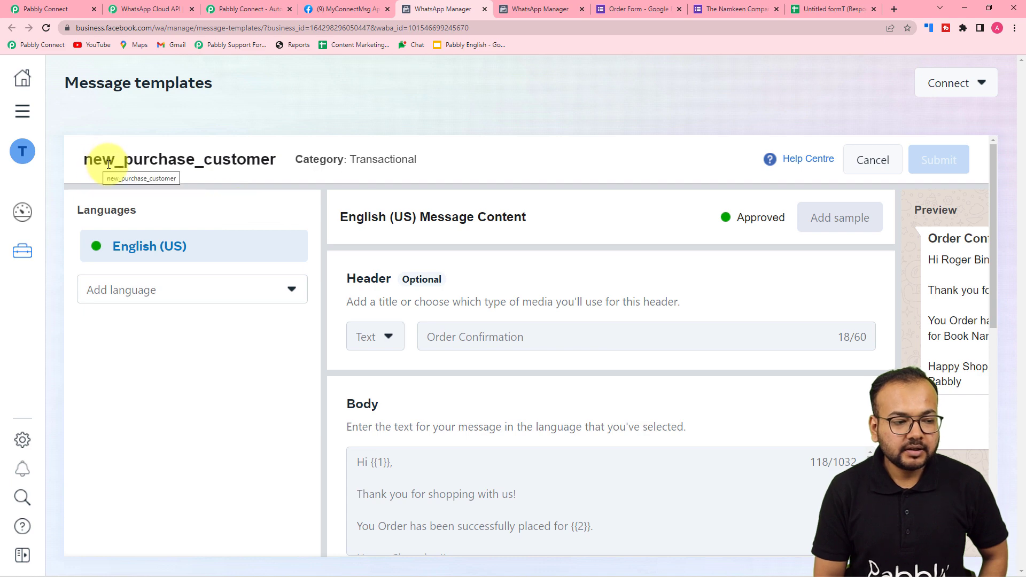
- Examine the new_purchase_customer template's header, body variables, footer, call-to-action buttons and message preview
scroll(549, 413, "down", 9)
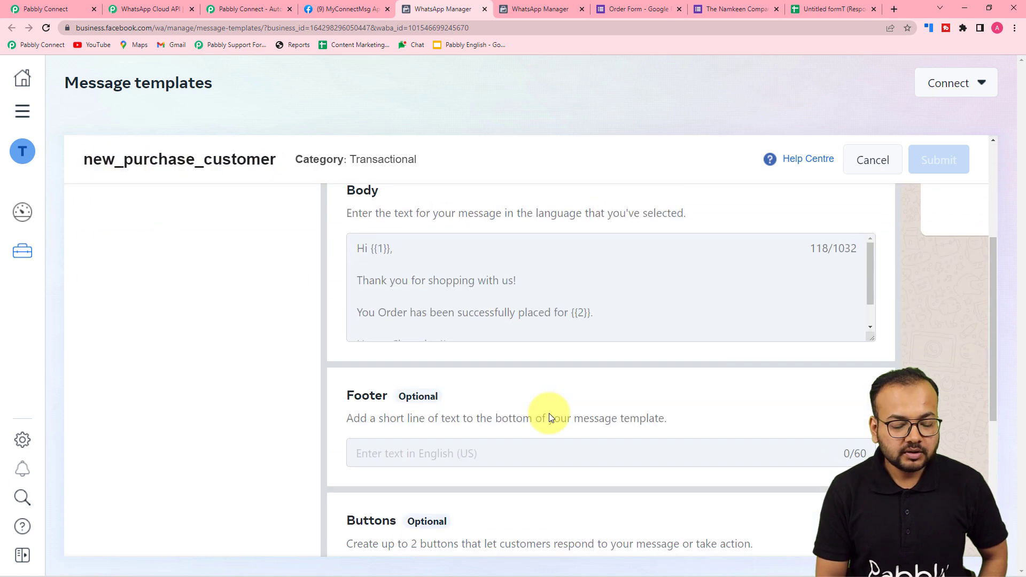
scroll(589, 531, "down", 1)
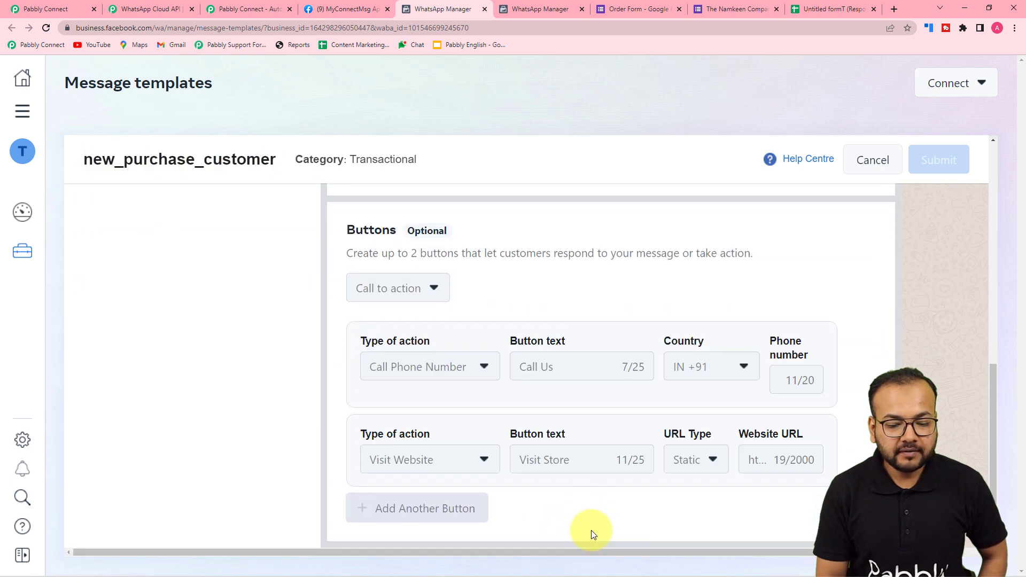
left_click(628, 552)
scroll(944, 404, "up", 10)
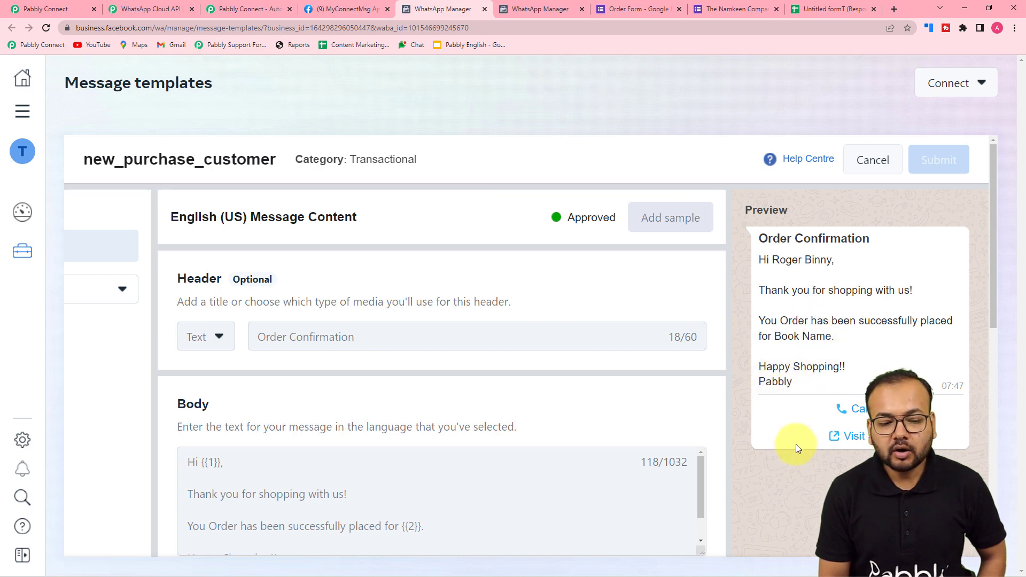
scroll(516, 342, "down", 2)
scroll(517, 342, "up", 2)
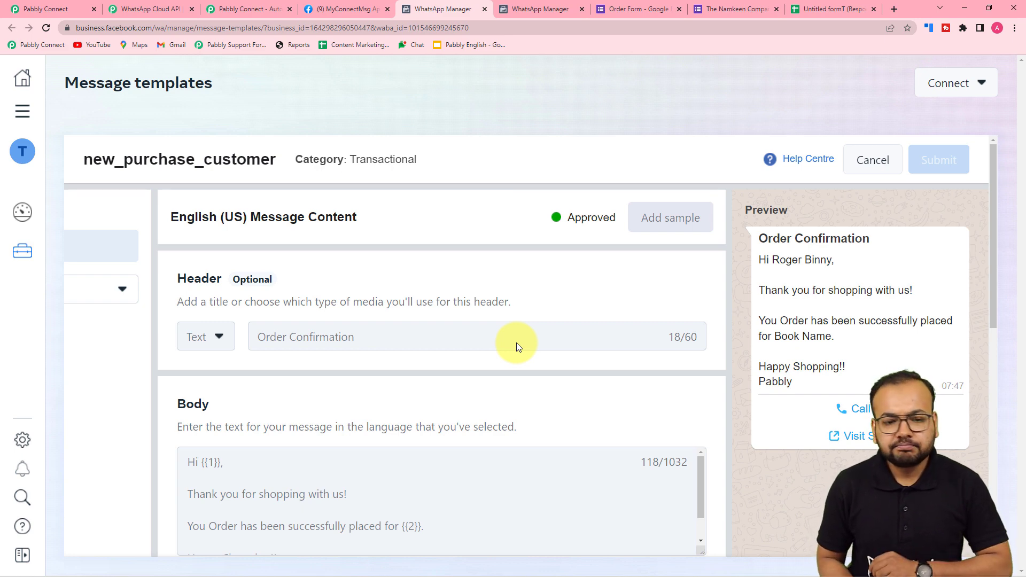
scroll(516, 344, "down", 2)
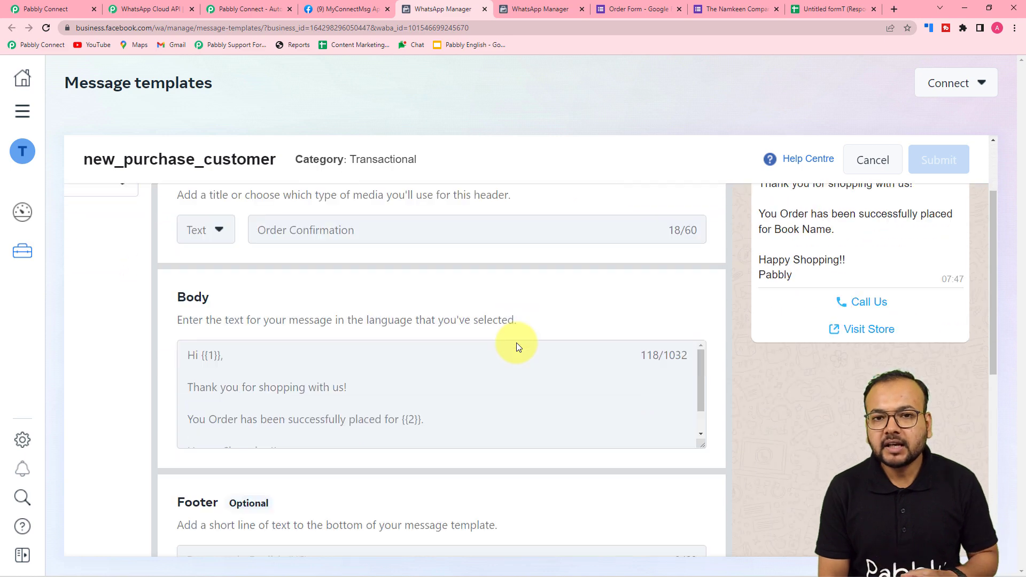
scroll(517, 344, "up", 2)
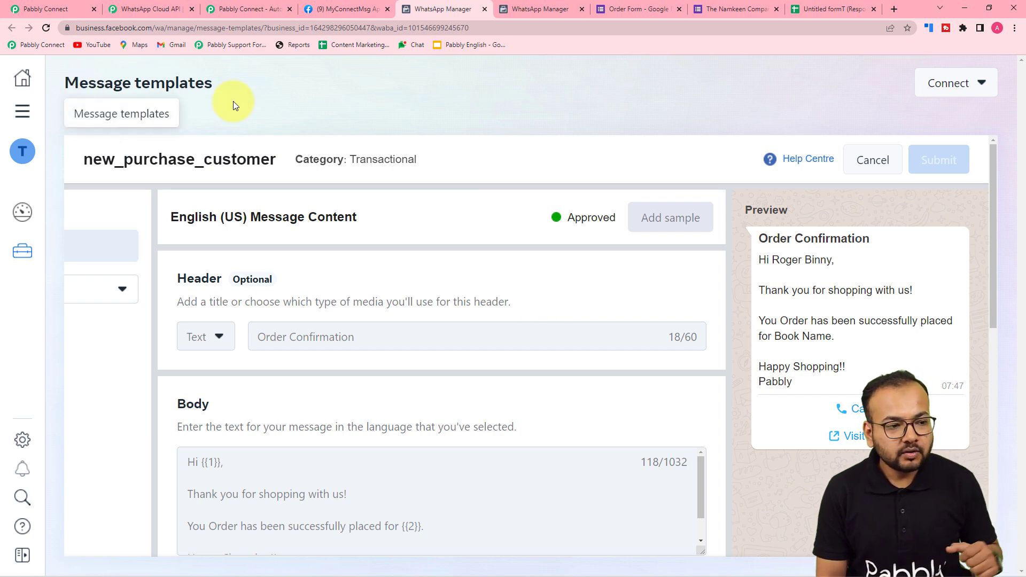
- Return to the Pabbly Connect workflow and set the action's template name to new_purchase_customer
left_click(67, 9)
left_click(332, 190)
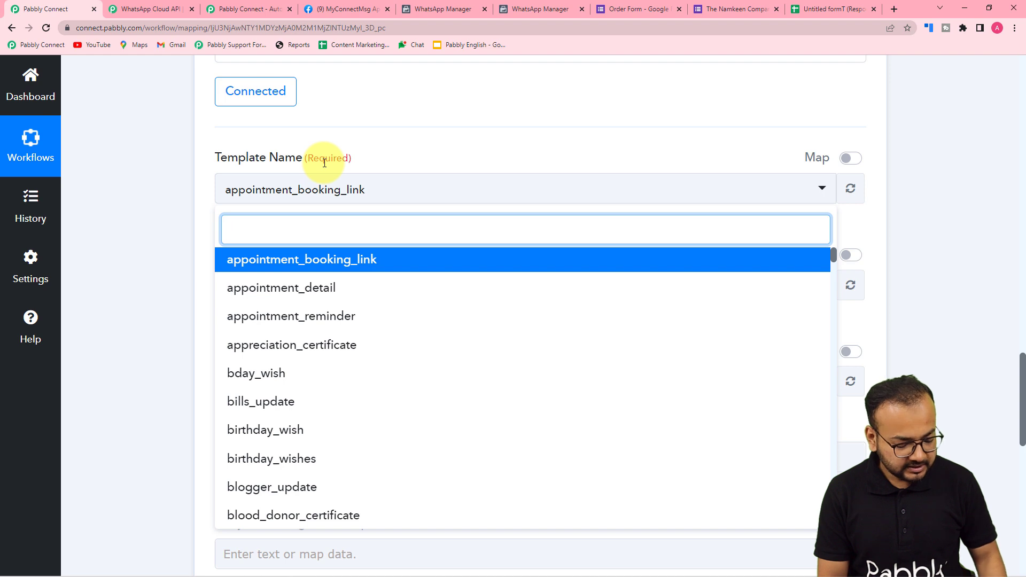
type("new")
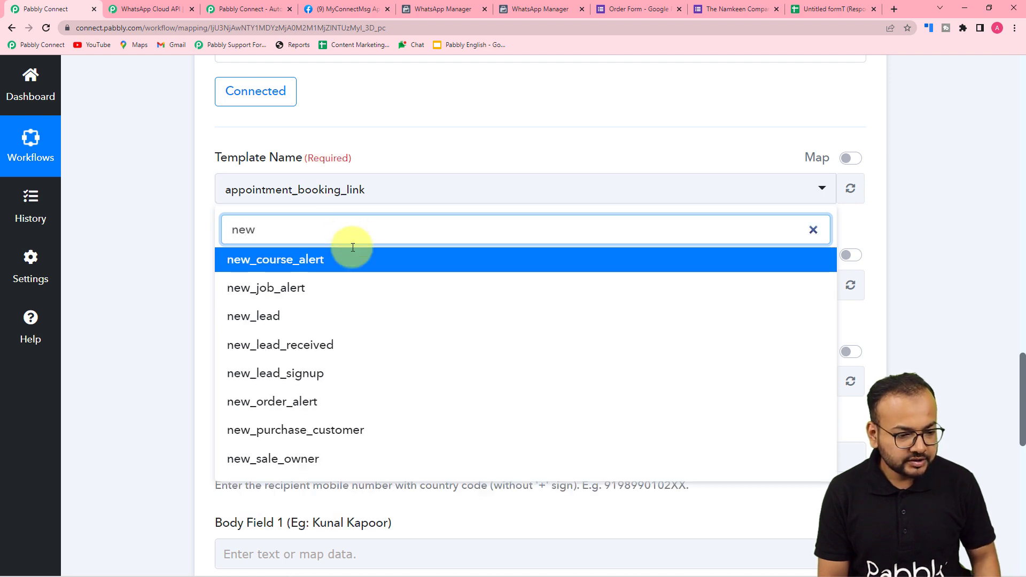
left_click(264, 438)
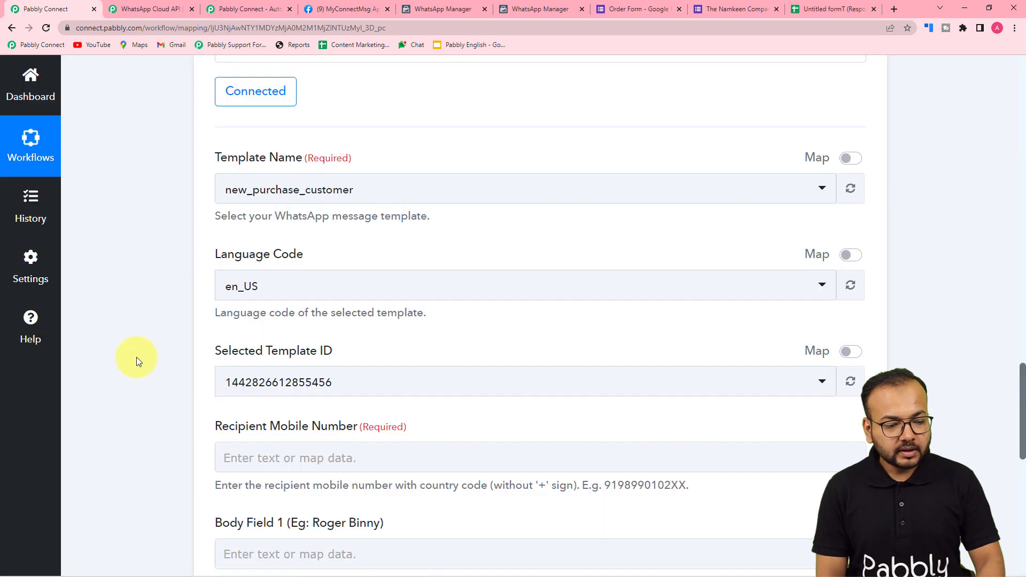
- Review the action's recipient number and body fields, and examine the questions in the Namkeen Company order form
scroll(136, 357, "down", 3)
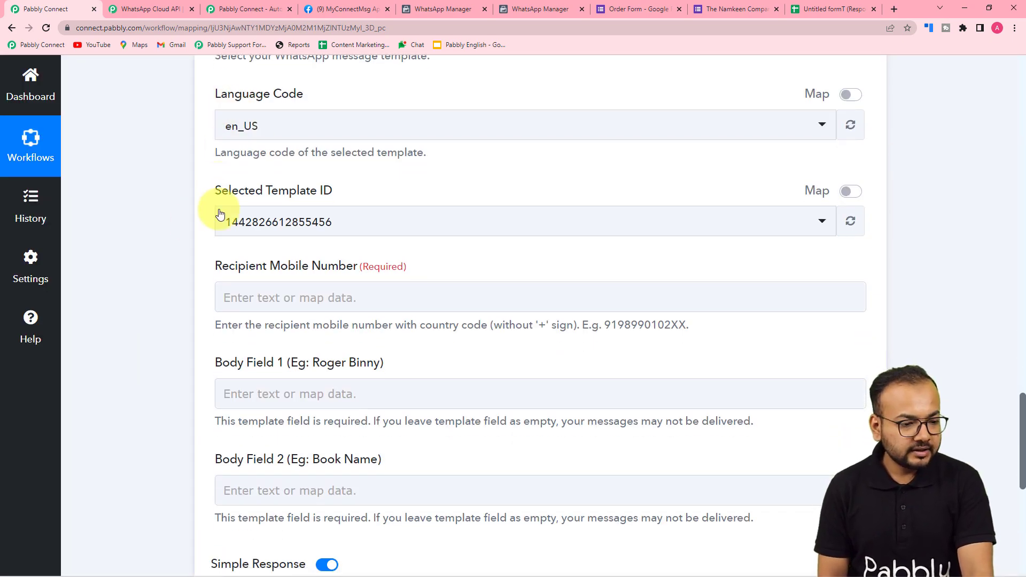
scroll(178, 258, "down", 2)
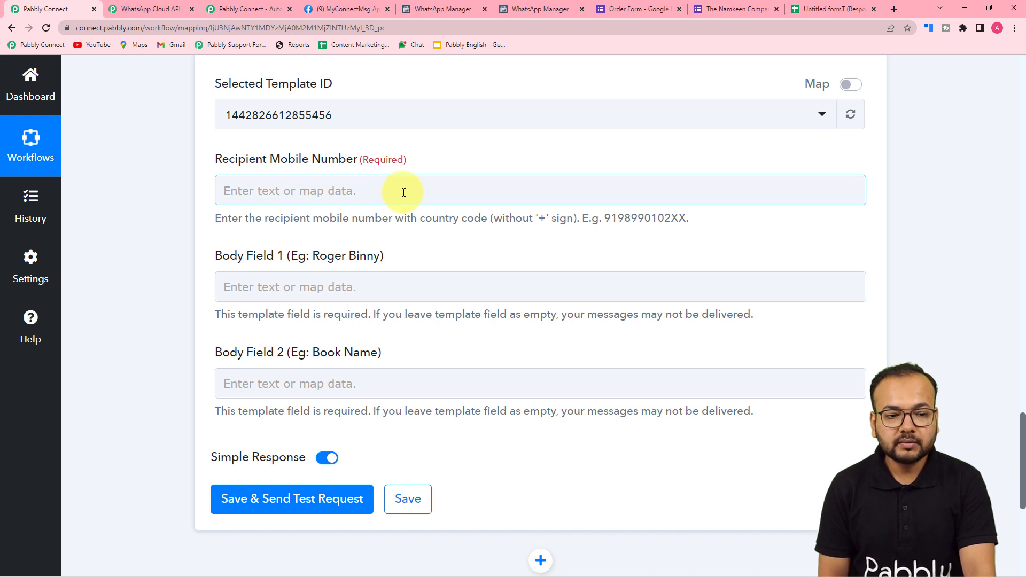
left_click(639, 11)
left_click(716, 9)
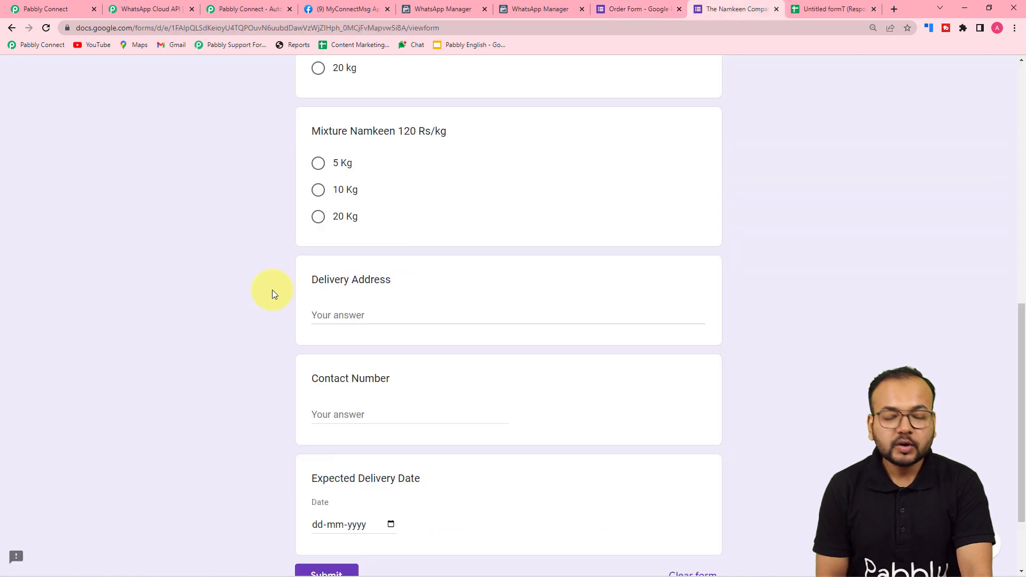
scroll(271, 290, "down", 2)
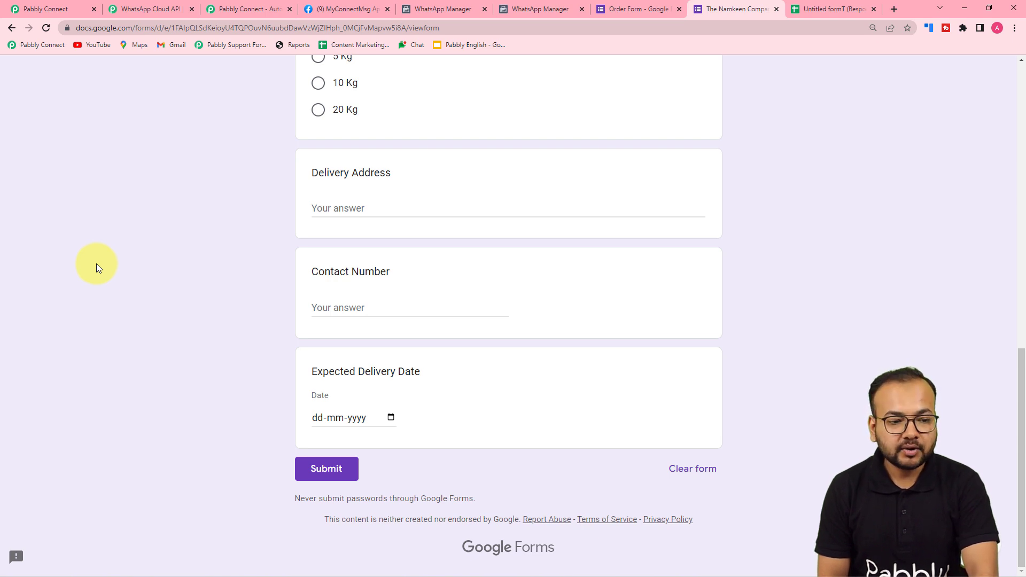
scroll(96, 264, "up", 5)
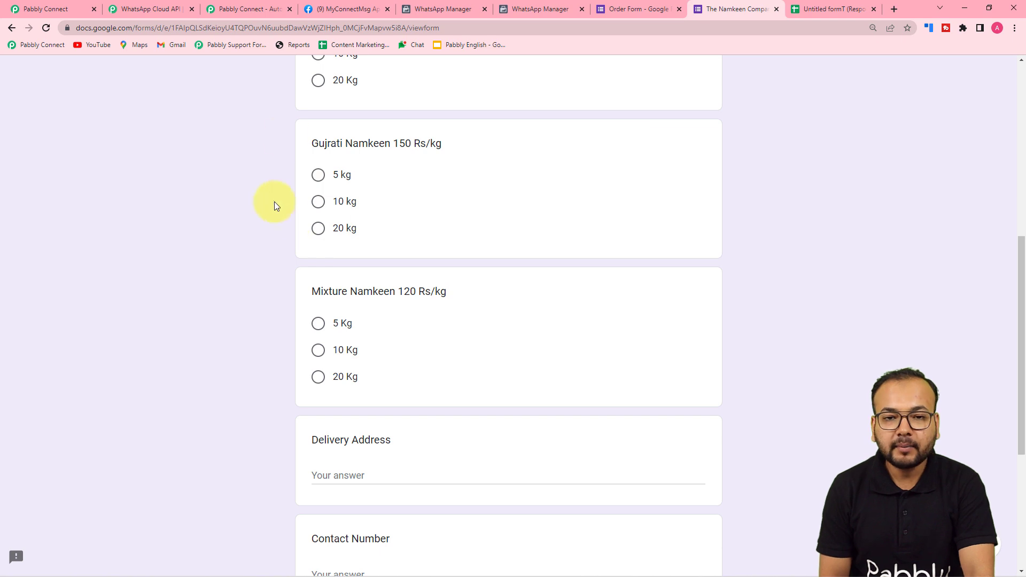
scroll(284, 218, "up", 4)
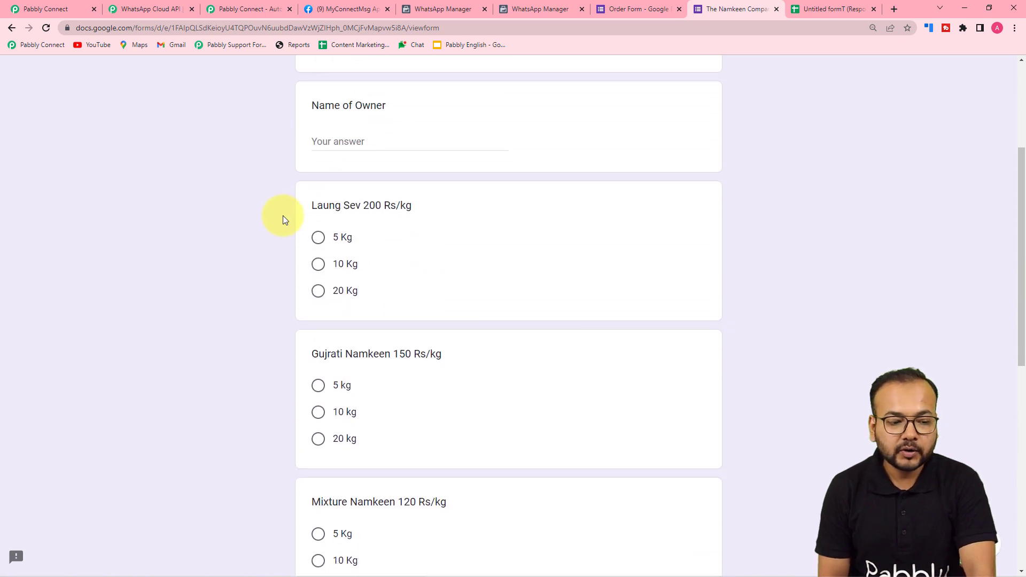
- Compare the remaining order form questions with the captured Google Forms trigger response and the linked response spreadsheet
scroll(283, 218, "down", 8)
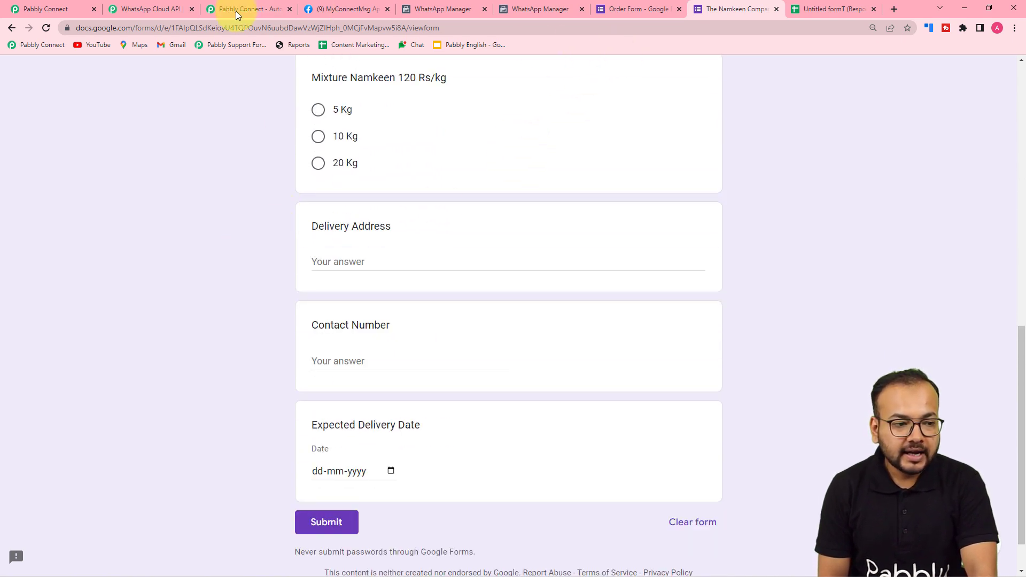
left_click(57, 4)
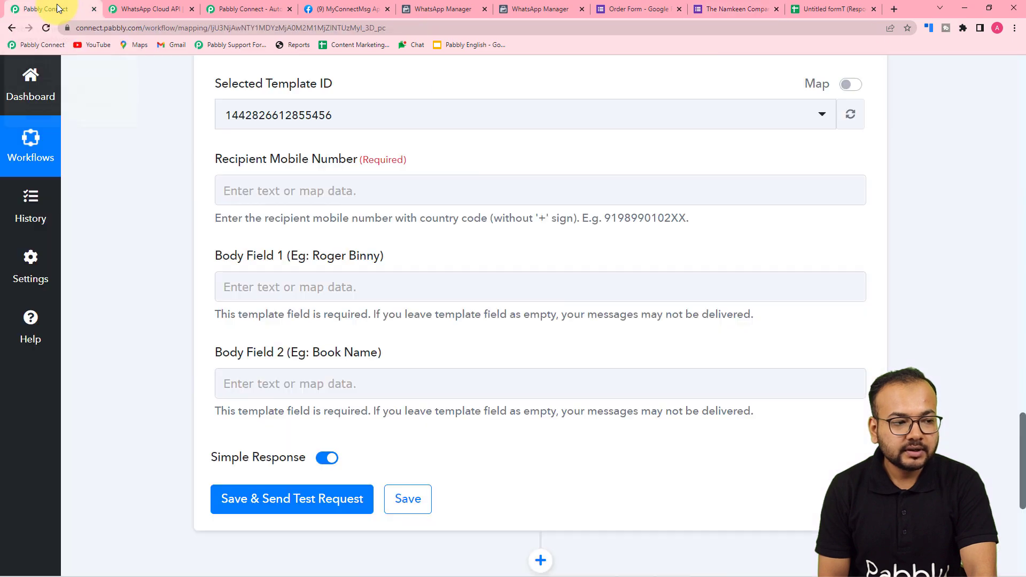
scroll(163, 140, "up", 5)
scroll(162, 140, "up", 8)
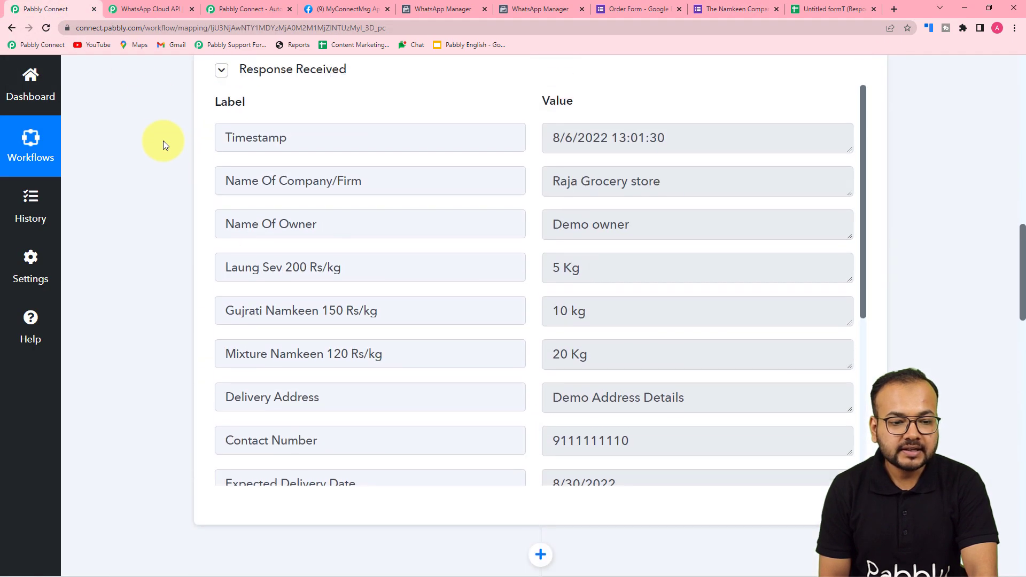
scroll(381, 260, "down", 2)
scroll(380, 261, "down", 3)
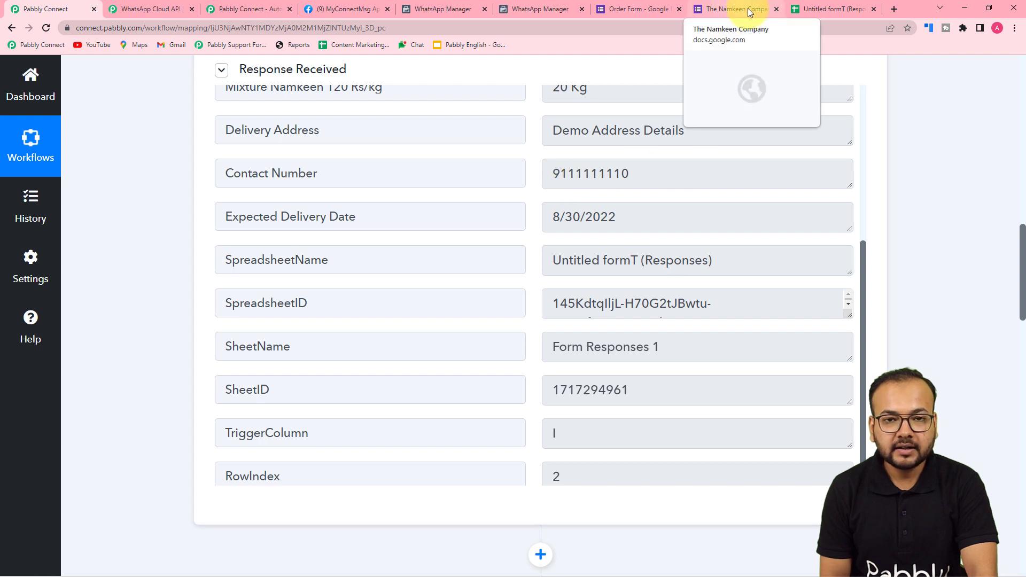
left_click(830, 8)
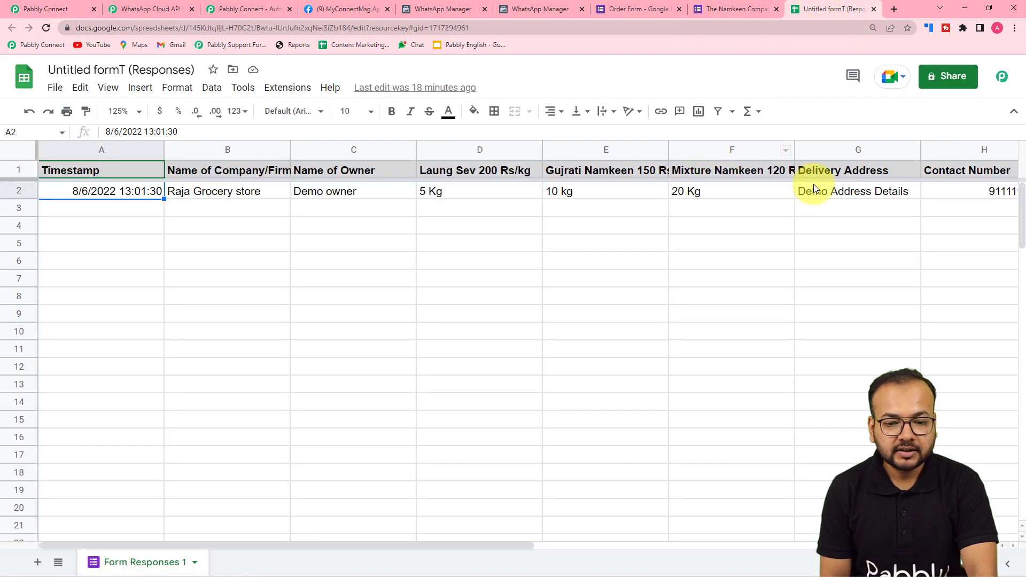
left_click(34, 7)
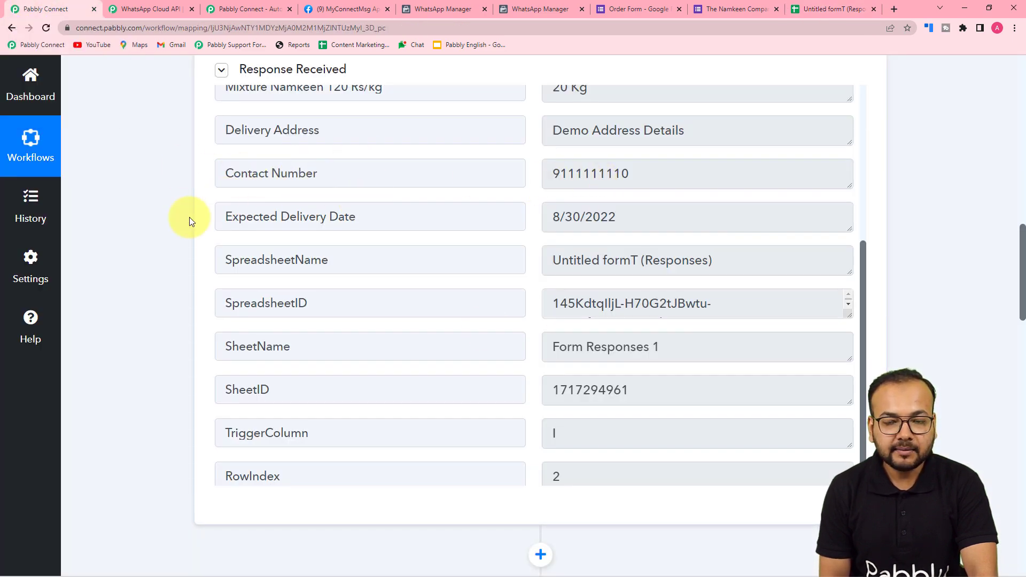
- Map the WhatsApp action's Recipient Mobile Number to the Contact Number answer from the Google Forms response
scroll(189, 217, "down", 15)
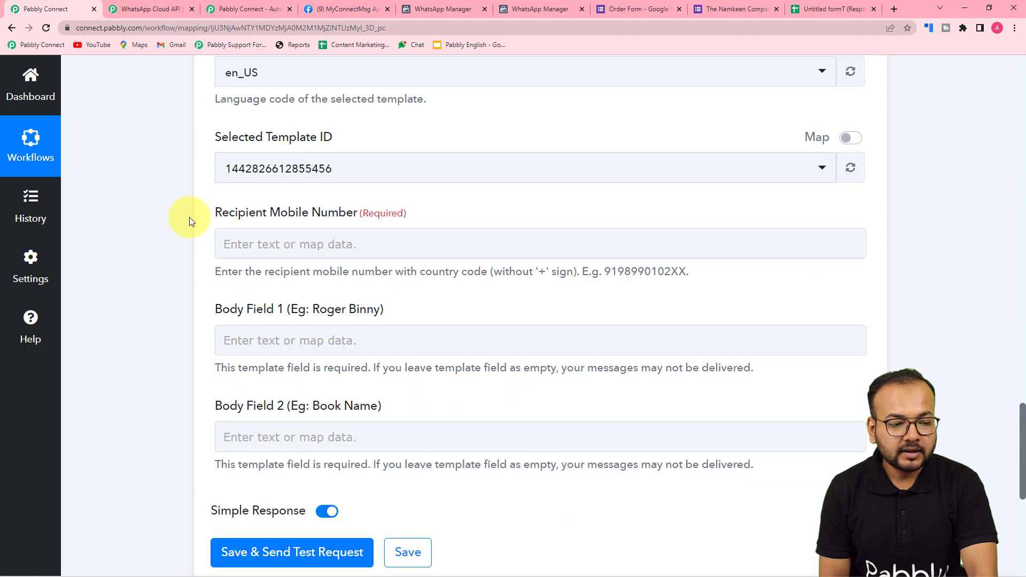
scroll(190, 217, "down", 3)
scroll(365, 171, "up", 2)
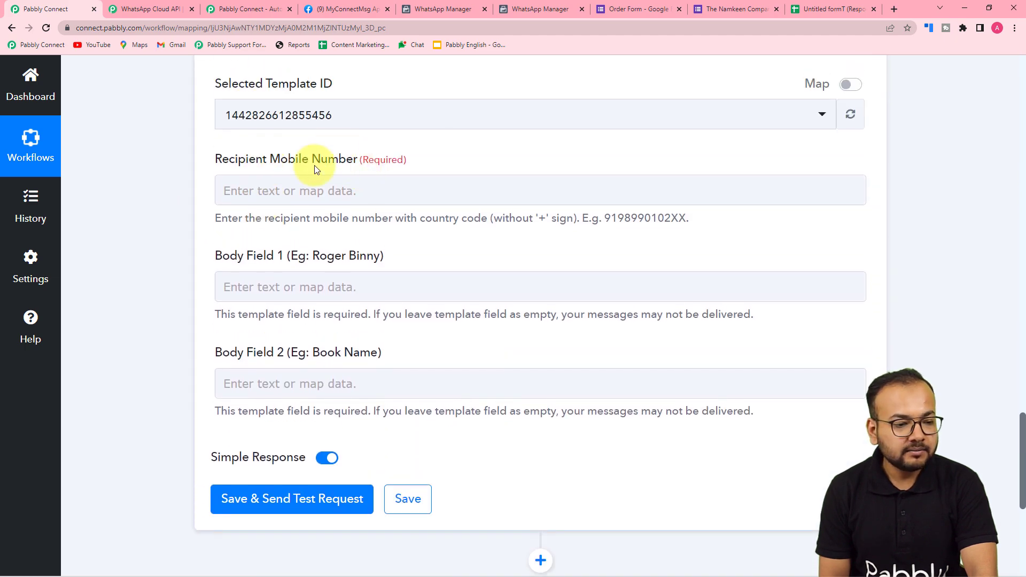
left_click(299, 191)
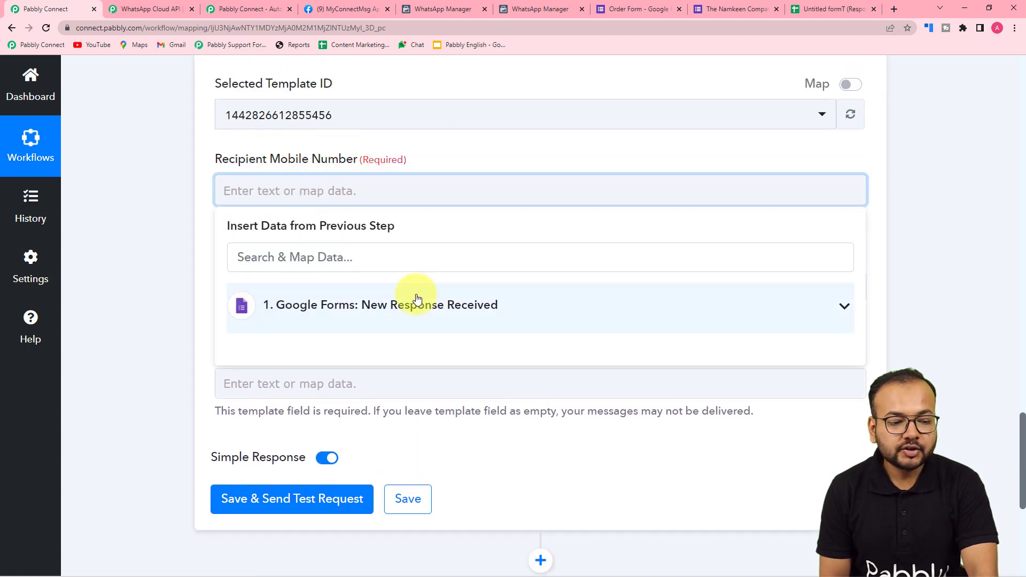
left_click(293, 312)
scroll(305, 411, "down", 2)
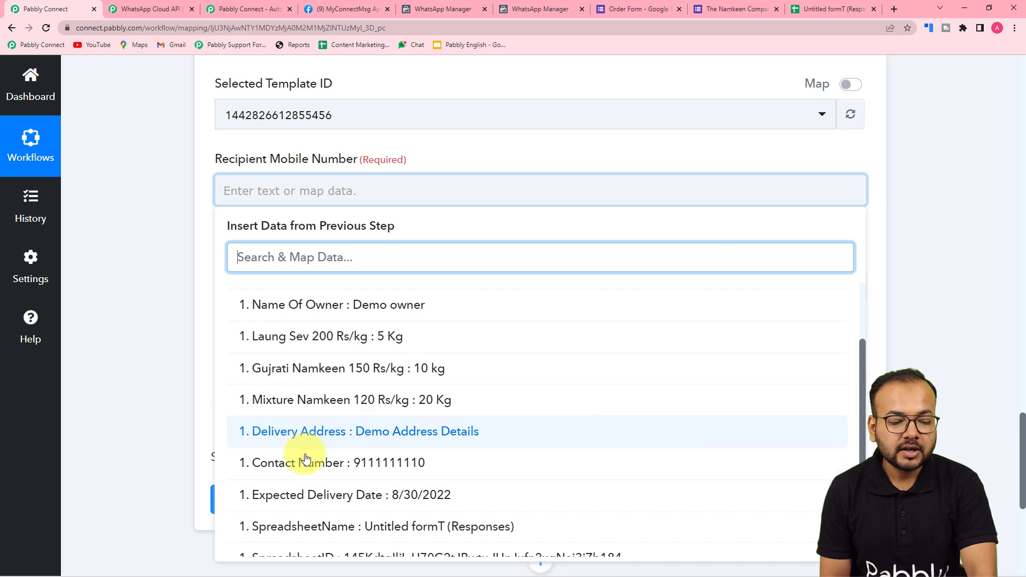
left_click(305, 465)
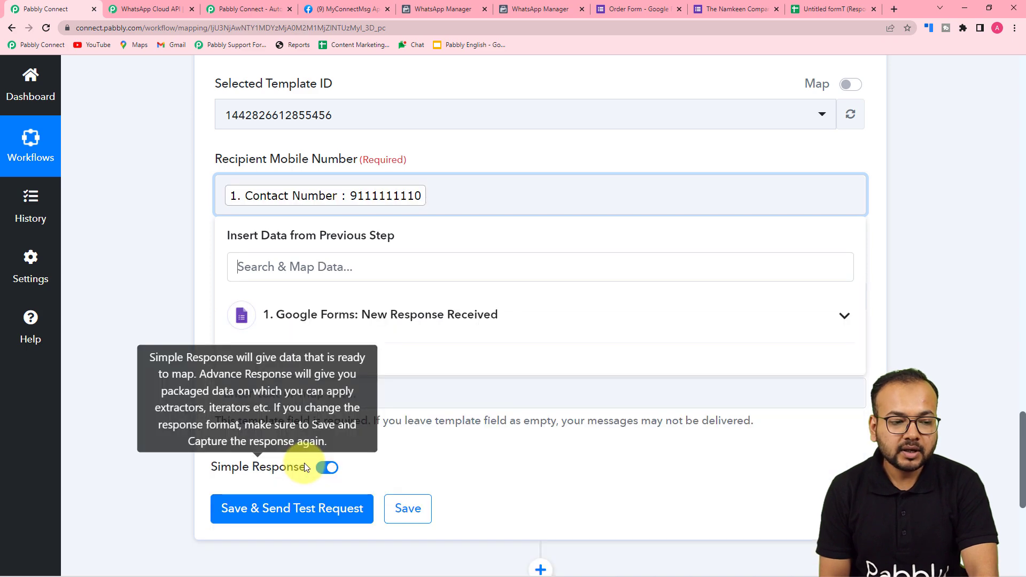
left_click(146, 323)
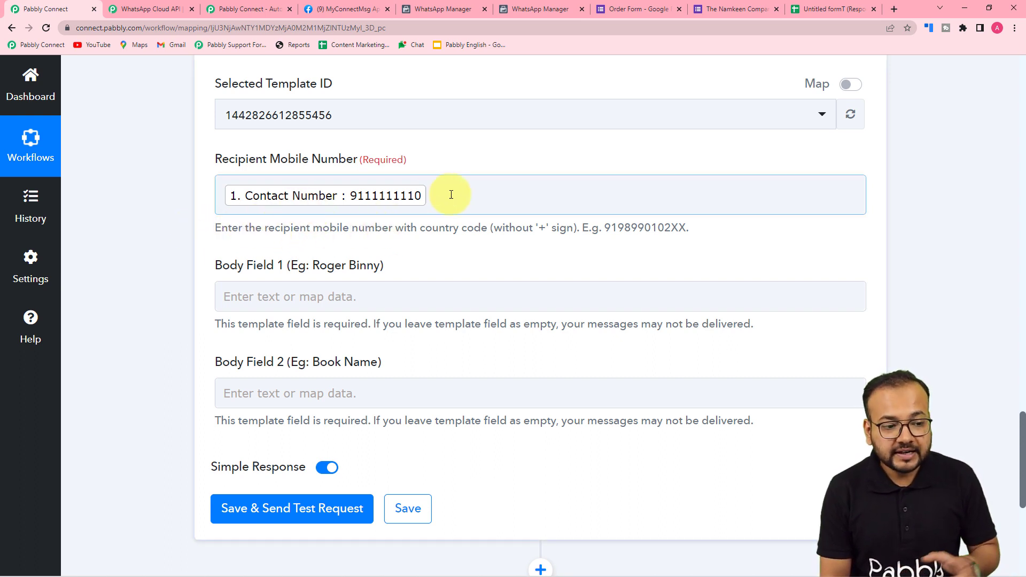
- Switch to WhatsApp Manager and check what variables {{1}} and {{2}} stand for in the new_purchase_customer body text and preview
scroll(336, 205, "down", 2)
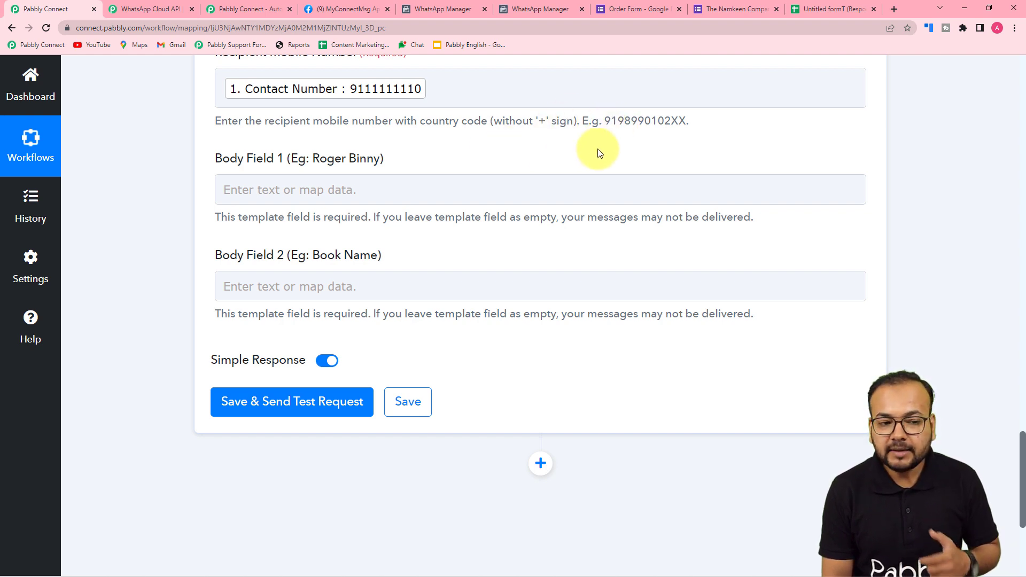
scroll(598, 151, "down", 1)
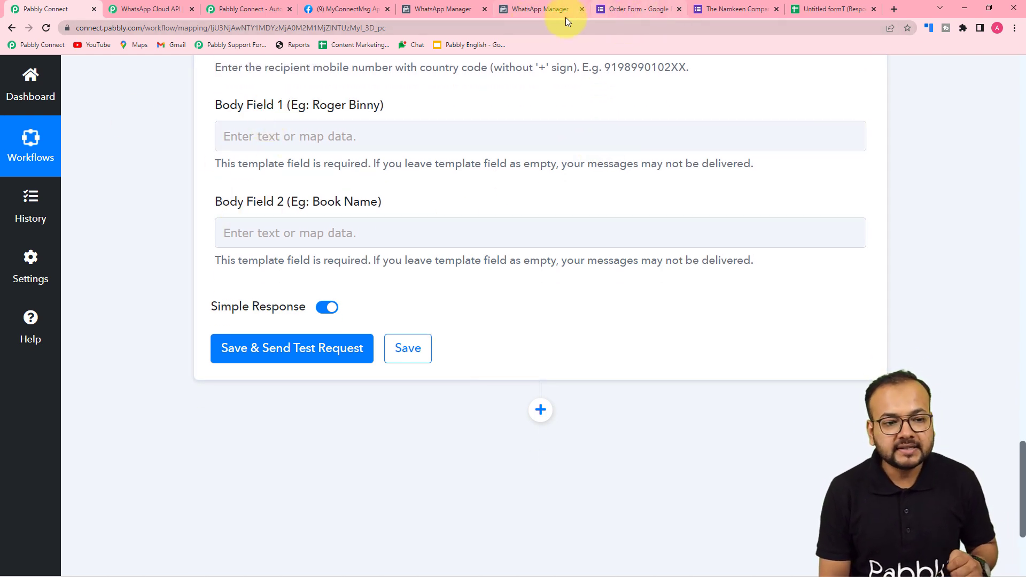
left_click(428, 6)
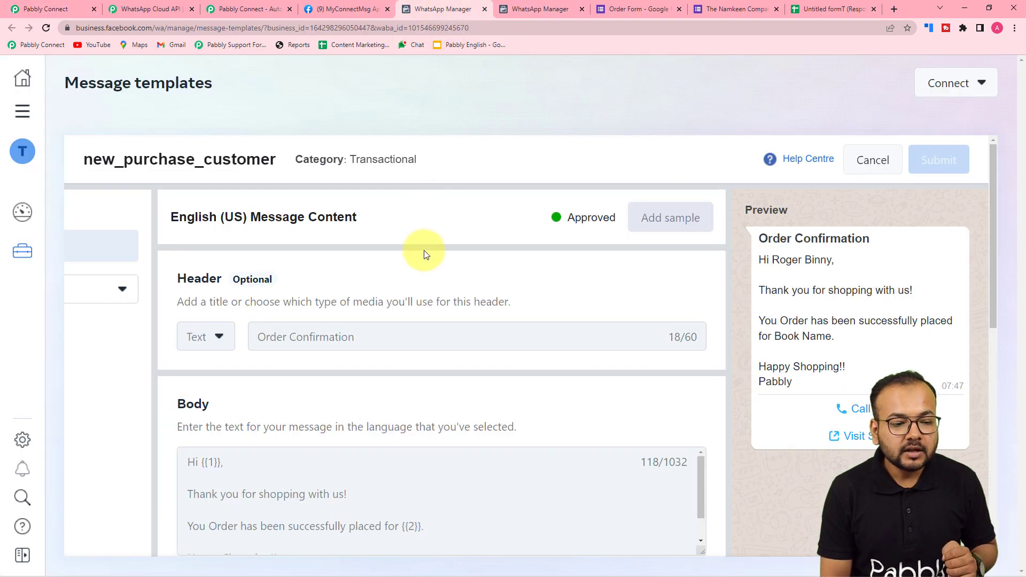
scroll(425, 254, "down", 2)
scroll(430, 265, "up", 2)
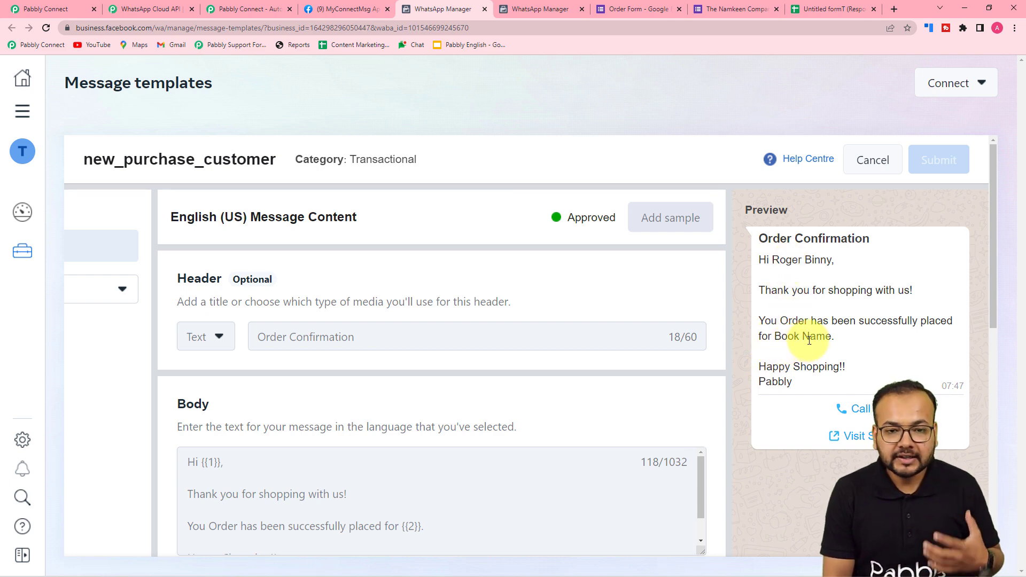
scroll(732, 346, "down", 1)
scroll(453, 400, "down", 2)
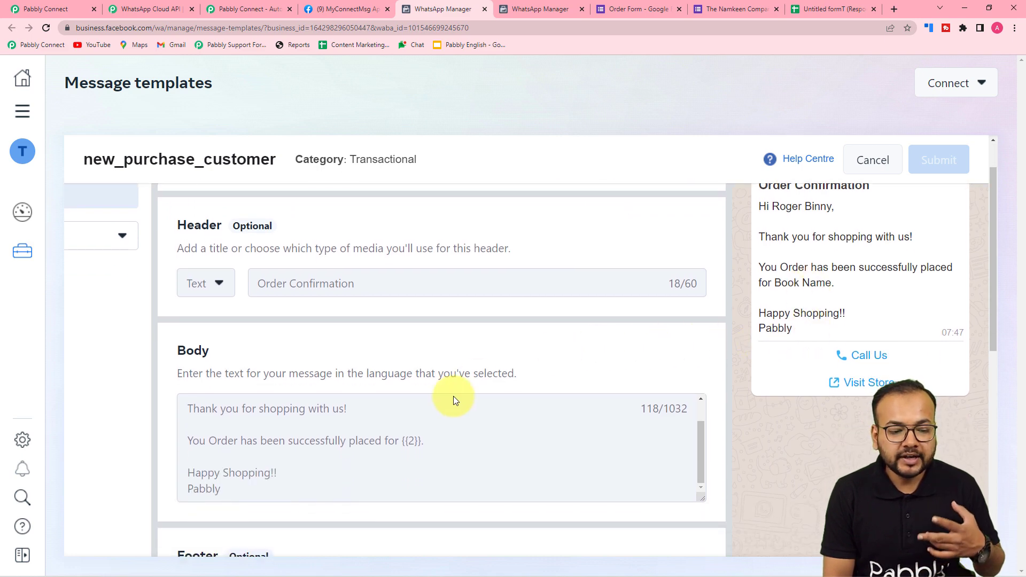
scroll(98, 276, "down", 4)
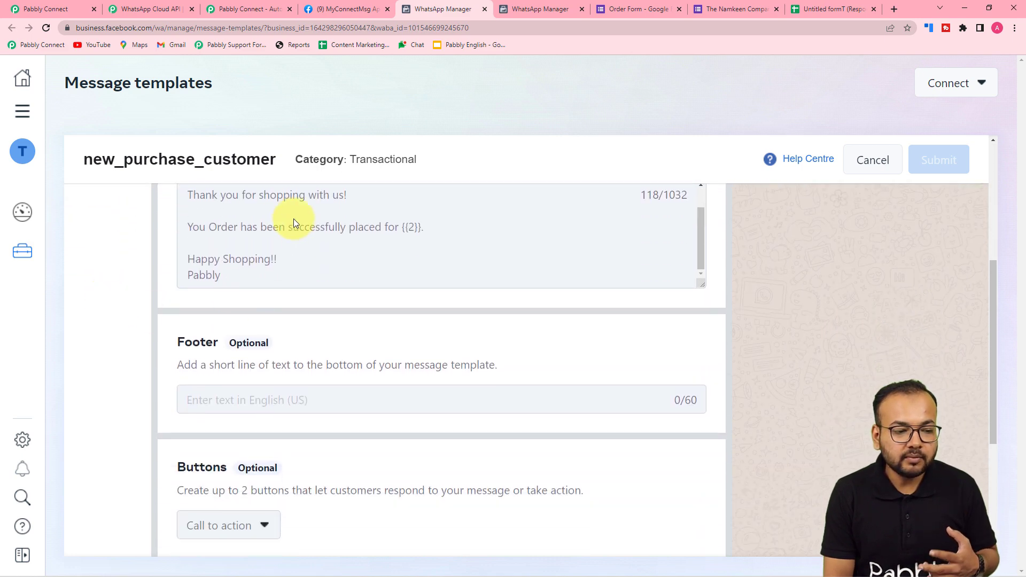
scroll(284, 234, "up", 2)
scroll(227, 225, "up", 2)
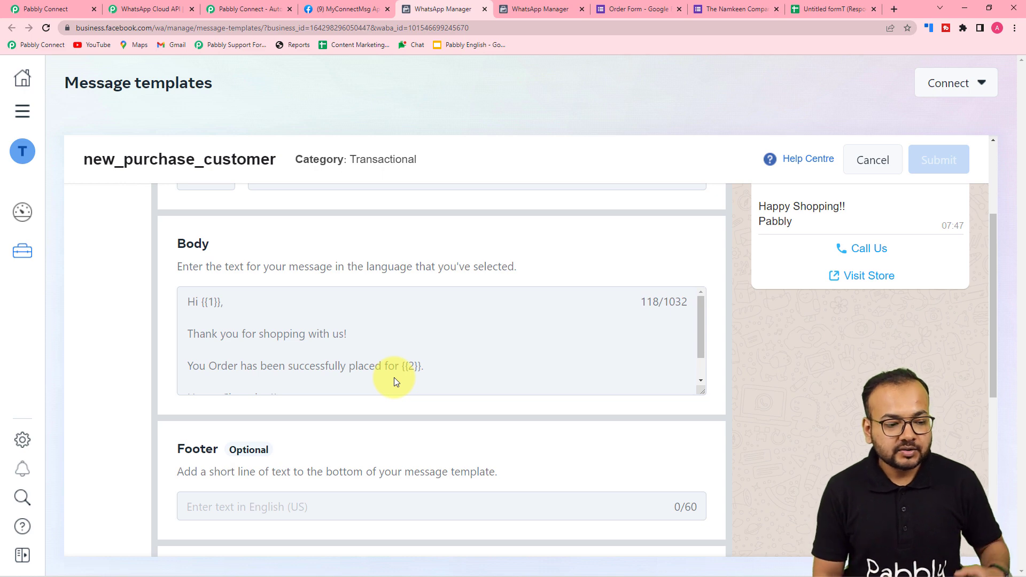
scroll(262, 333, "down", 1)
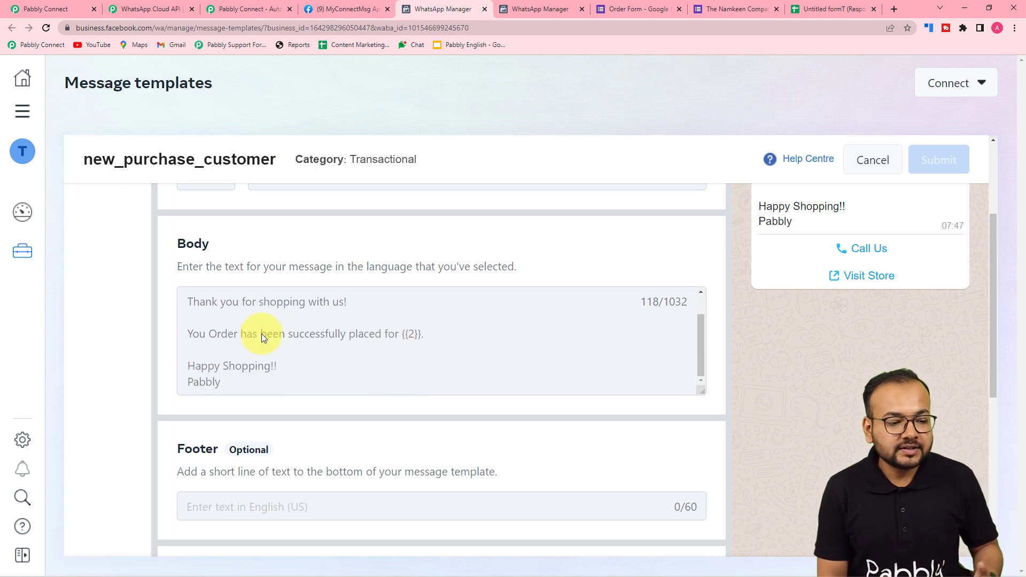
scroll(282, 360, "up", 3)
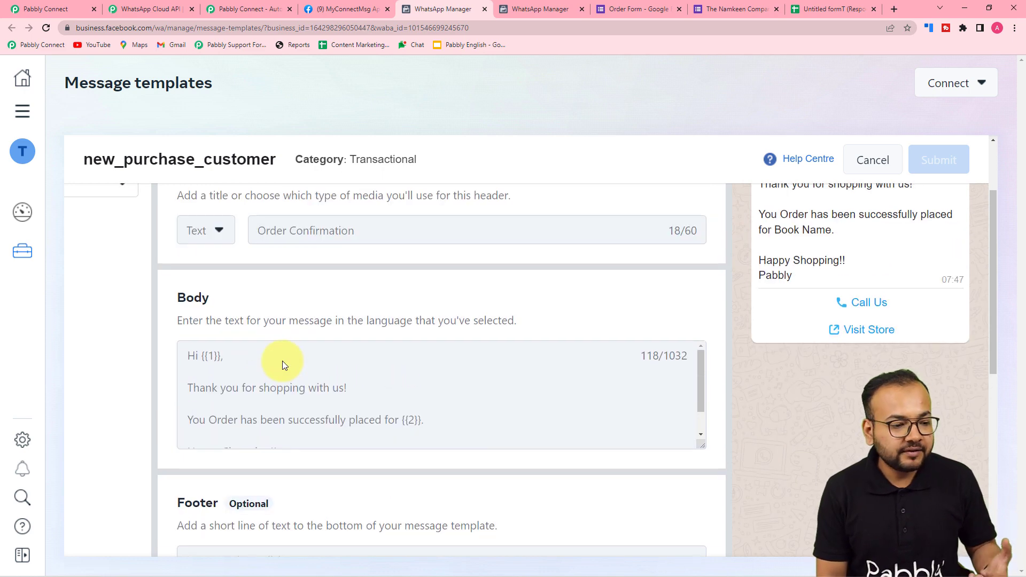
scroll(282, 361, "up", 1)
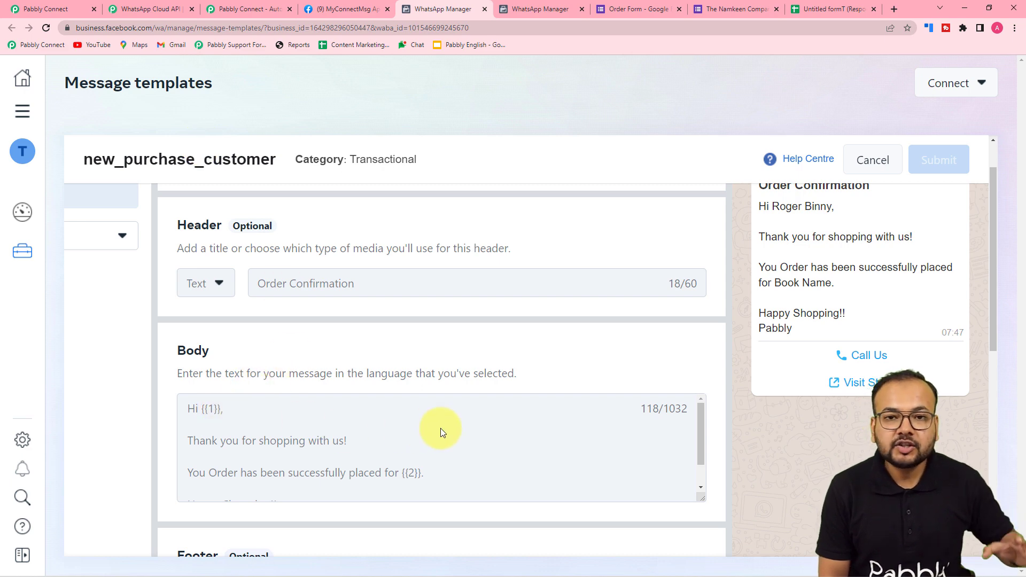
- Return to the Pabbly Connect workflow and map Body Field 1 to the Name Of Owner answer from the Google Forms response
left_click(53, 12)
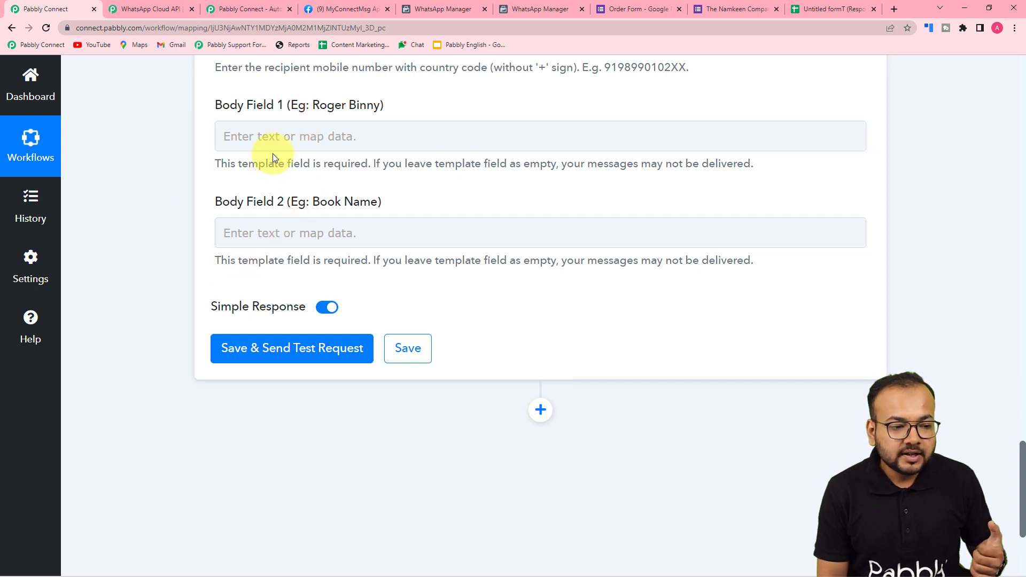
left_click(303, 136)
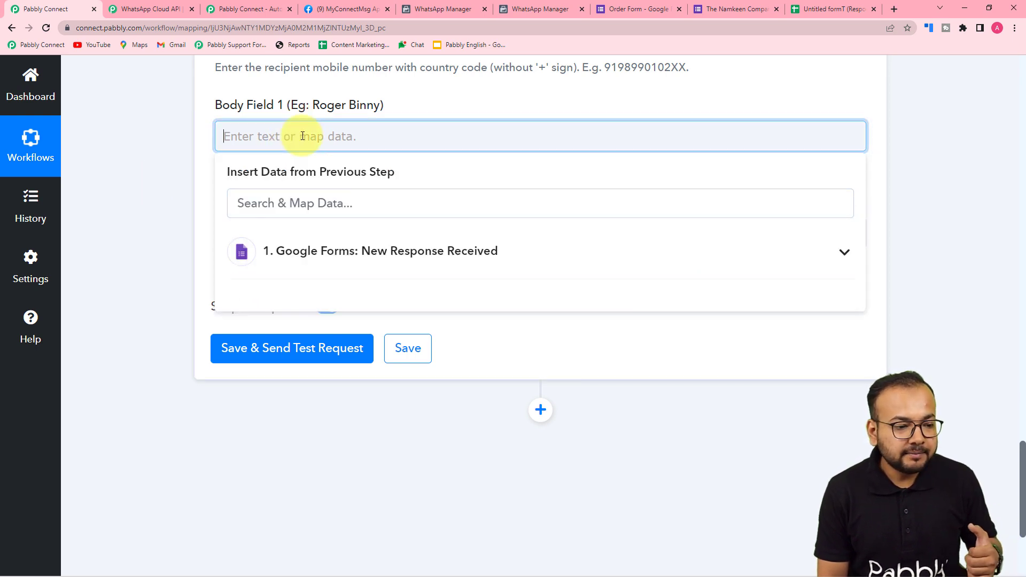
left_click(374, 252)
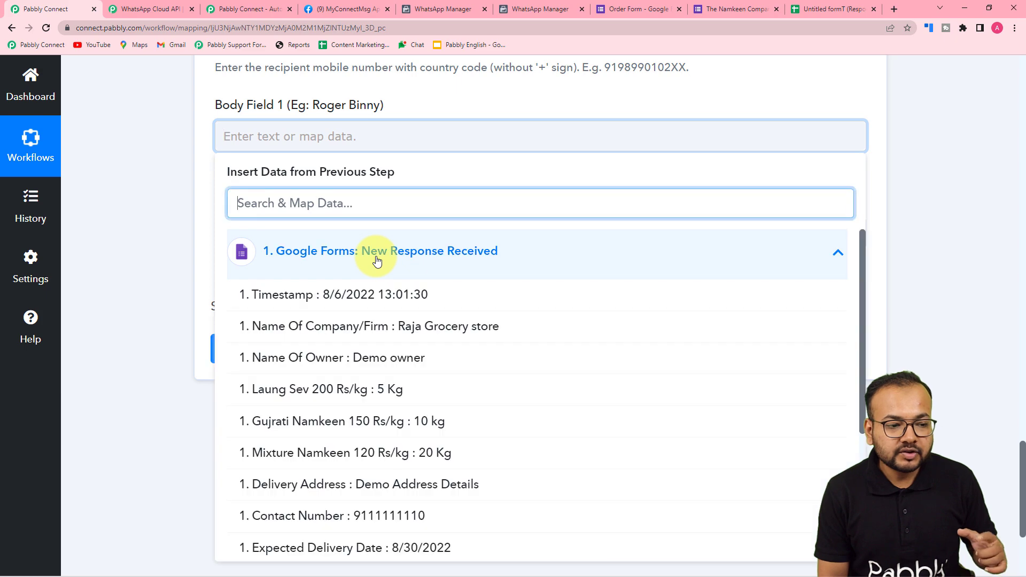
left_click(369, 357)
left_click(200, 205)
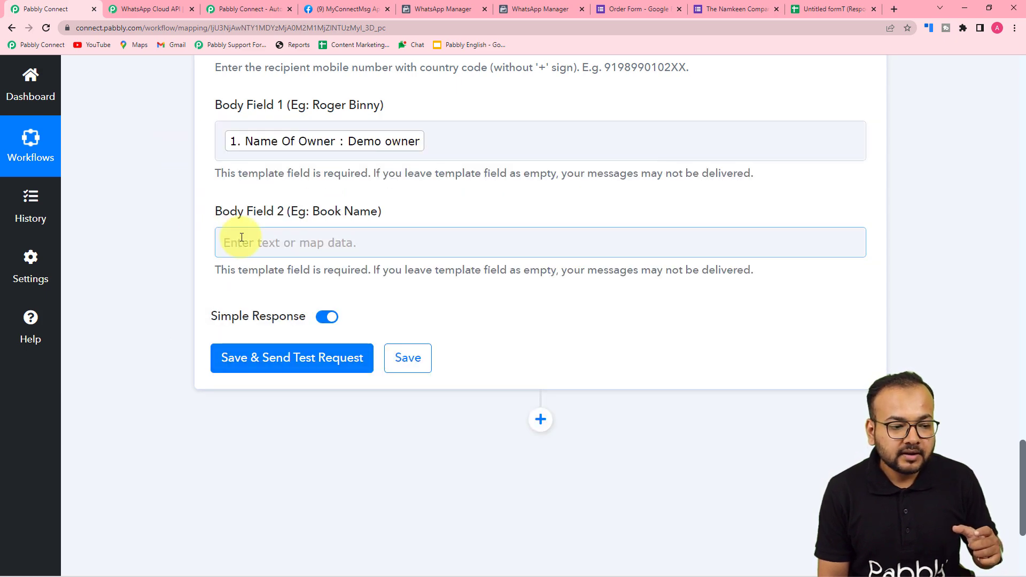
- Map Body Field 2 to the Laung Sev 200 Rs/kg answer from the Google Forms response
left_click(298, 243)
scroll(304, 267, "down", 2)
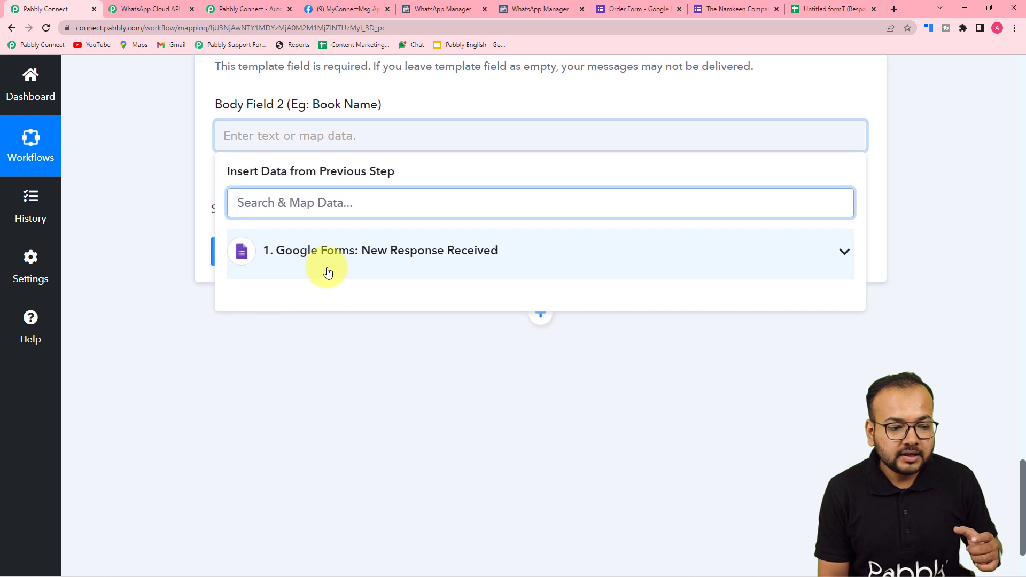
left_click(328, 270)
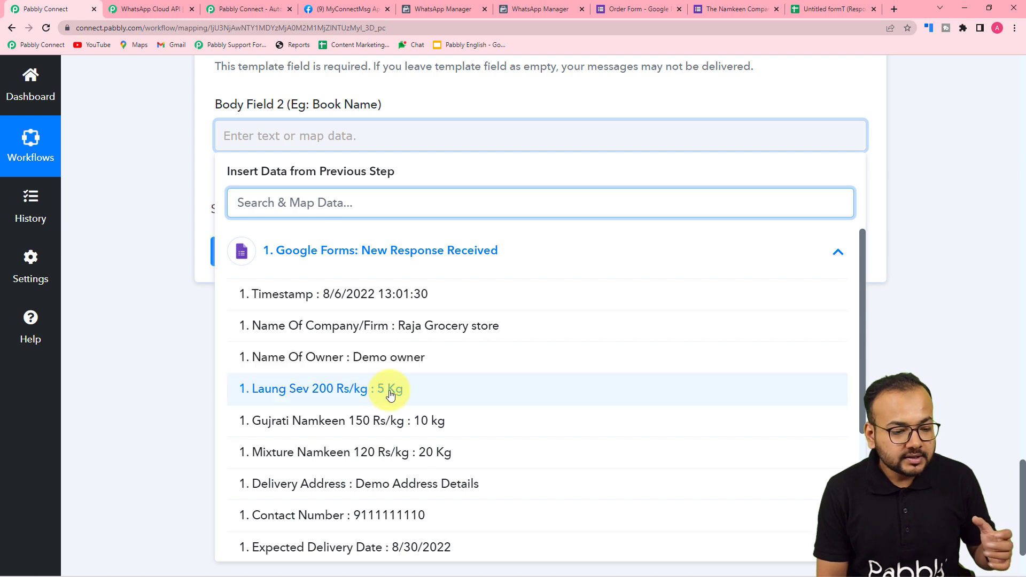
scroll(347, 402, "down", 2)
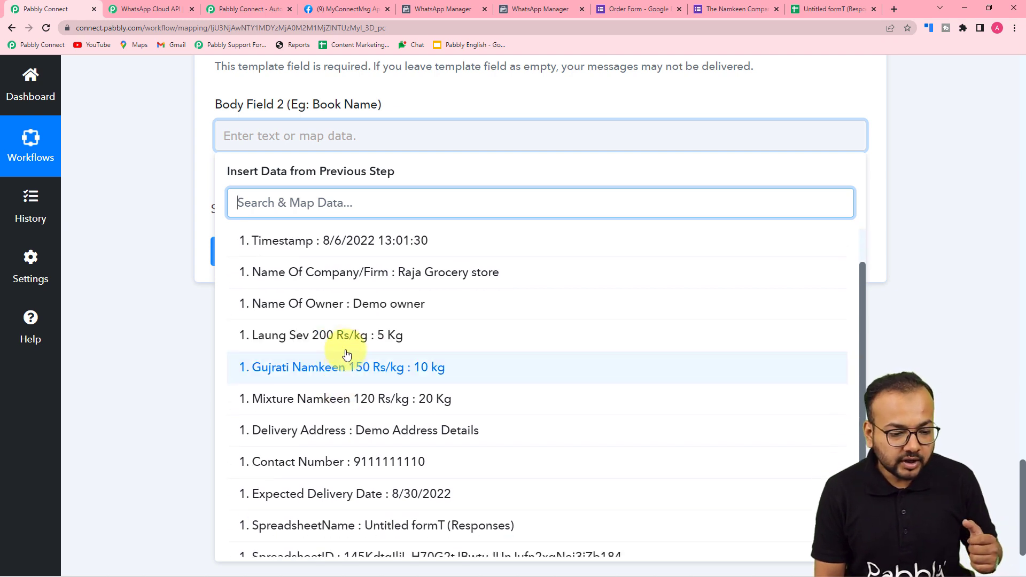
scroll(352, 401, "down", 5)
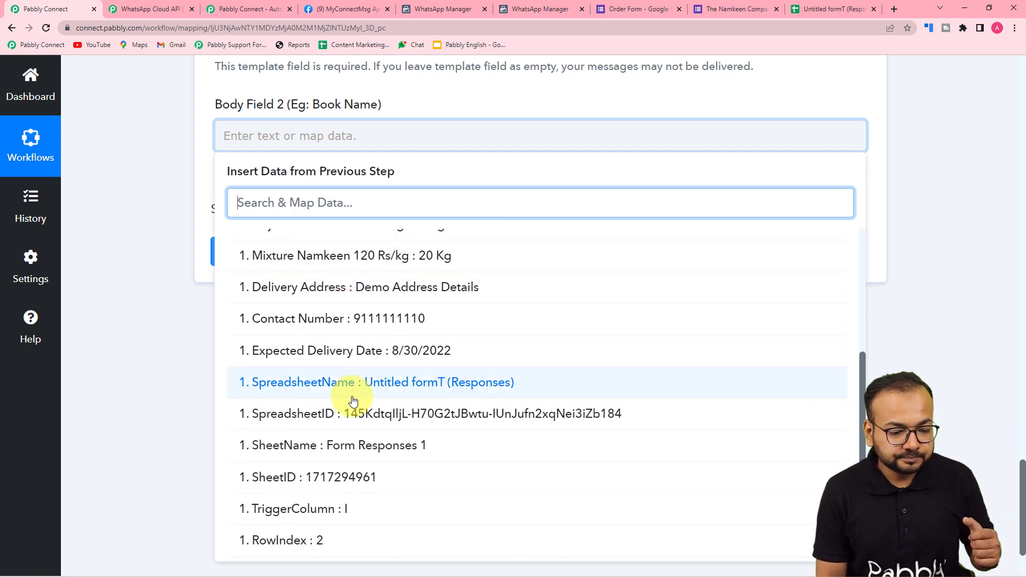
scroll(353, 401, "up", 2)
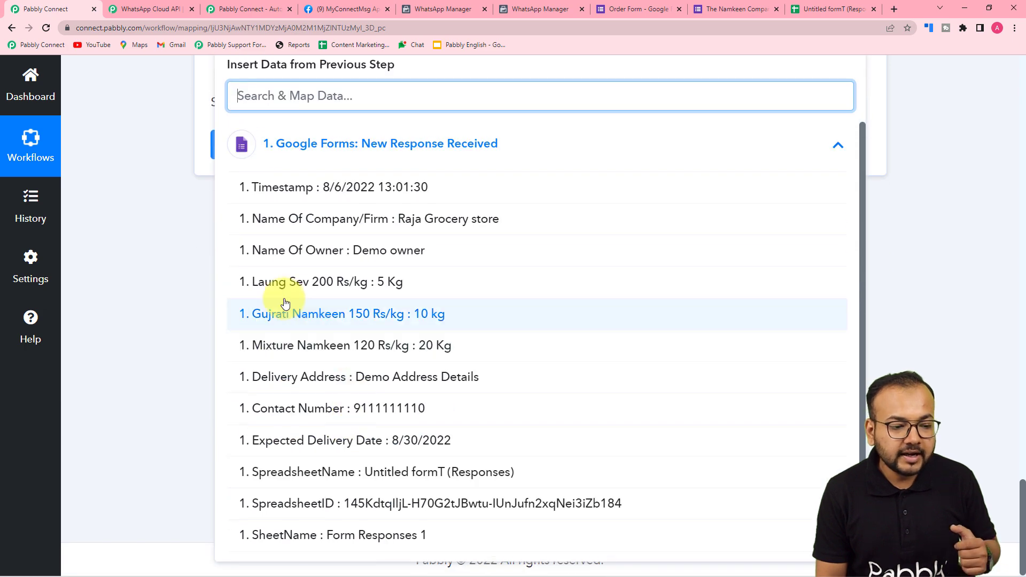
left_click(315, 283)
scroll(315, 286, "up", 5)
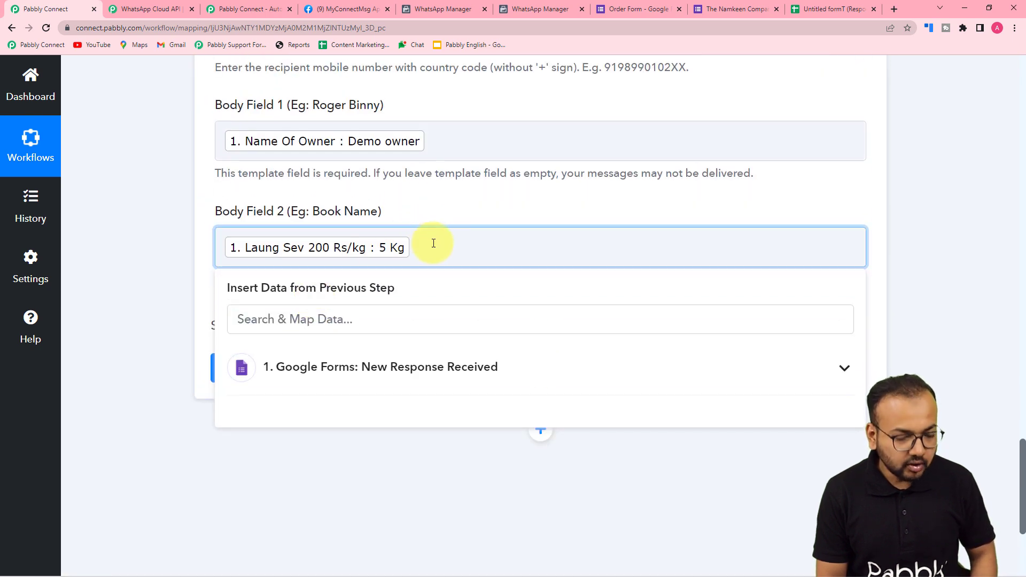
- Append a comma, the Gujrati Namkeen 150 Rs/kg answer and another comma to Body Field 2
type(",")
left_click(373, 368)
scroll(373, 503, "down", 1)
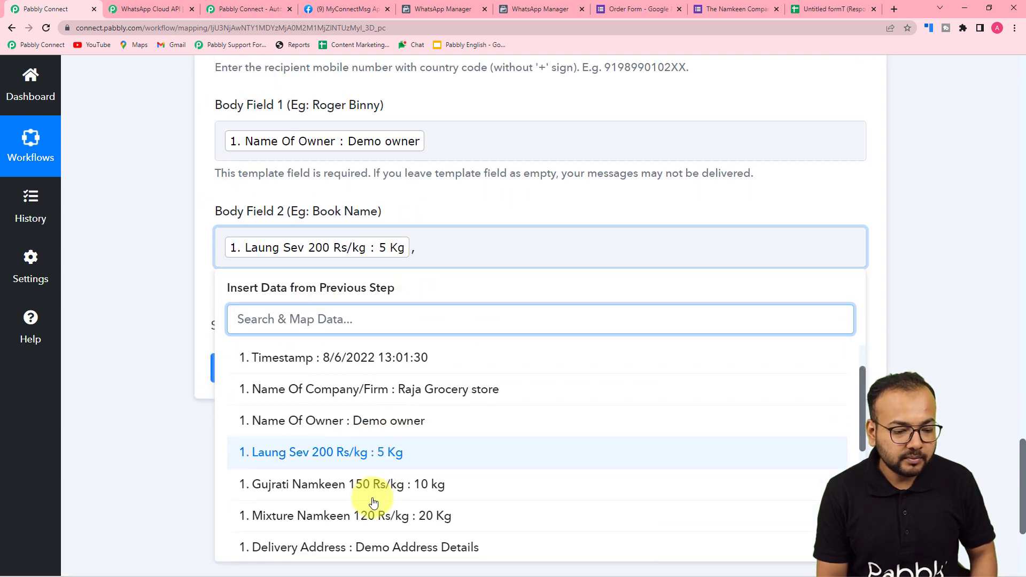
left_click(371, 492)
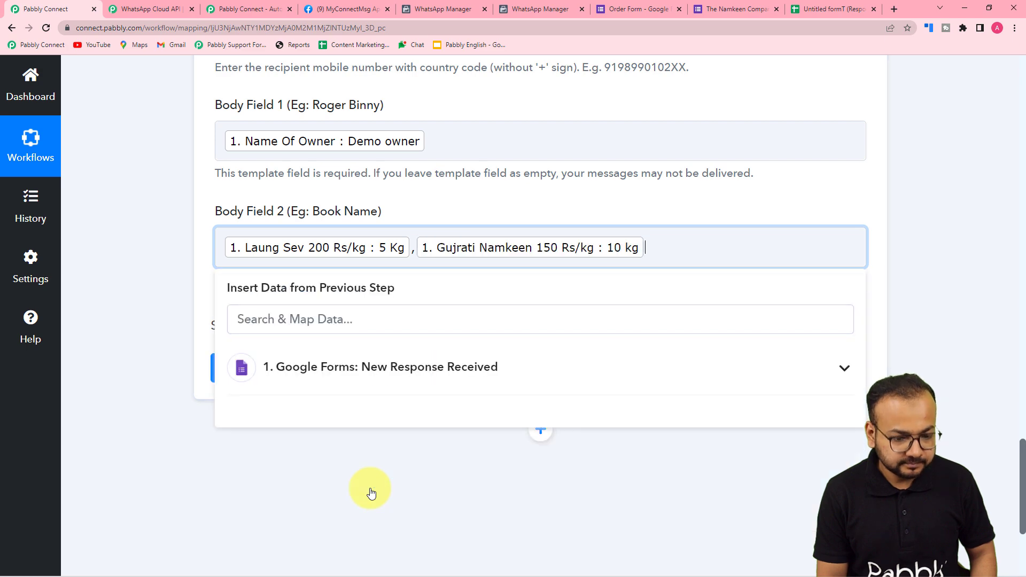
left_click(369, 488)
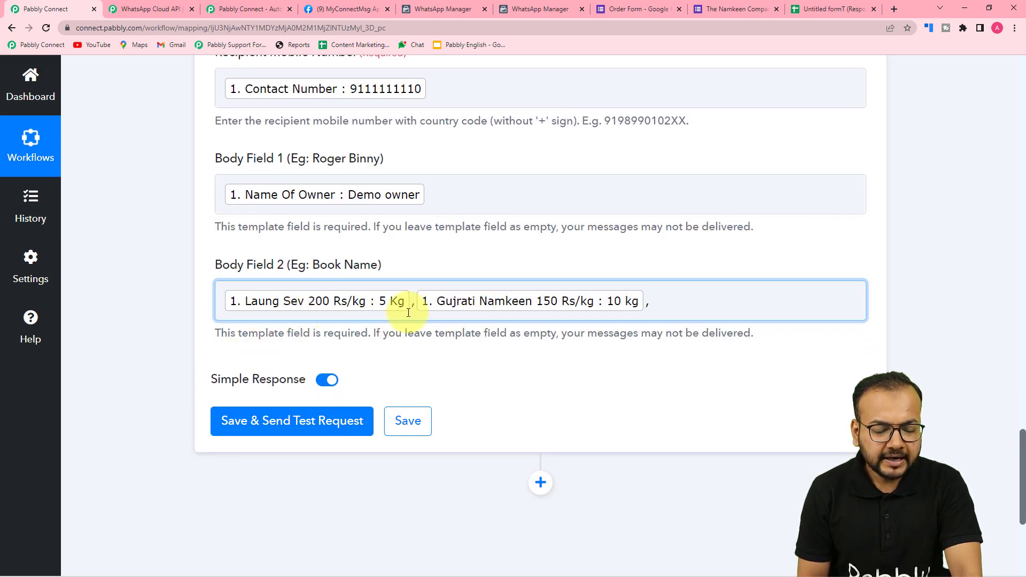
- Check the product names in the order form and response sheet, and insert the label "Laung Sev: " before the Laung Sev answer in Body Field 2
left_click(735, 8)
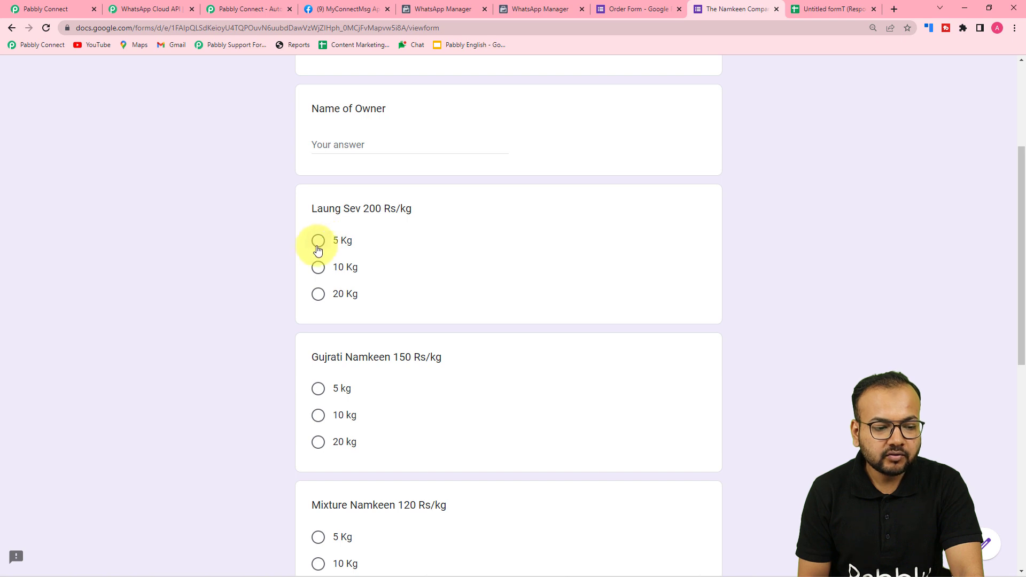
left_click(827, 11)
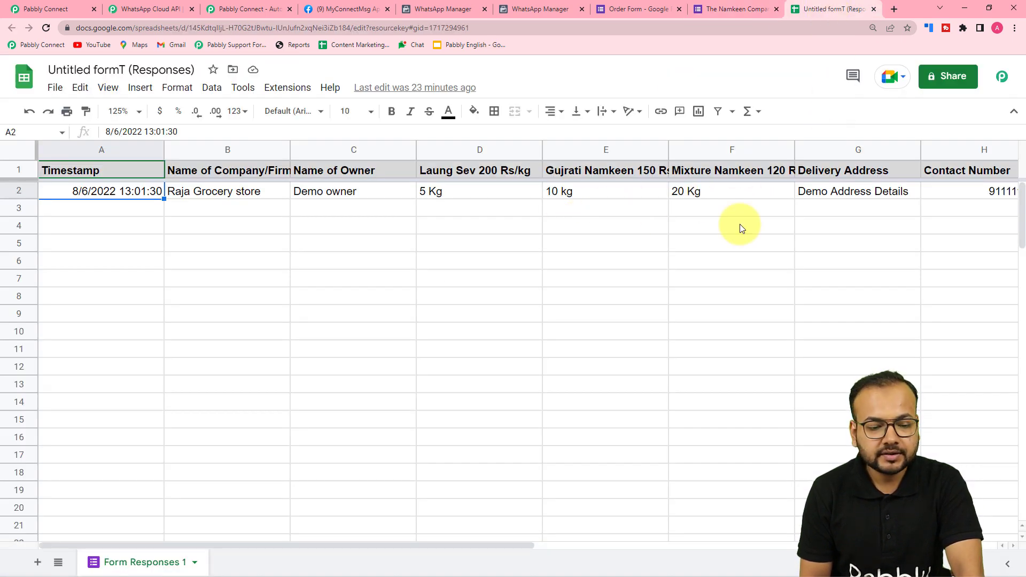
left_click(66, 12)
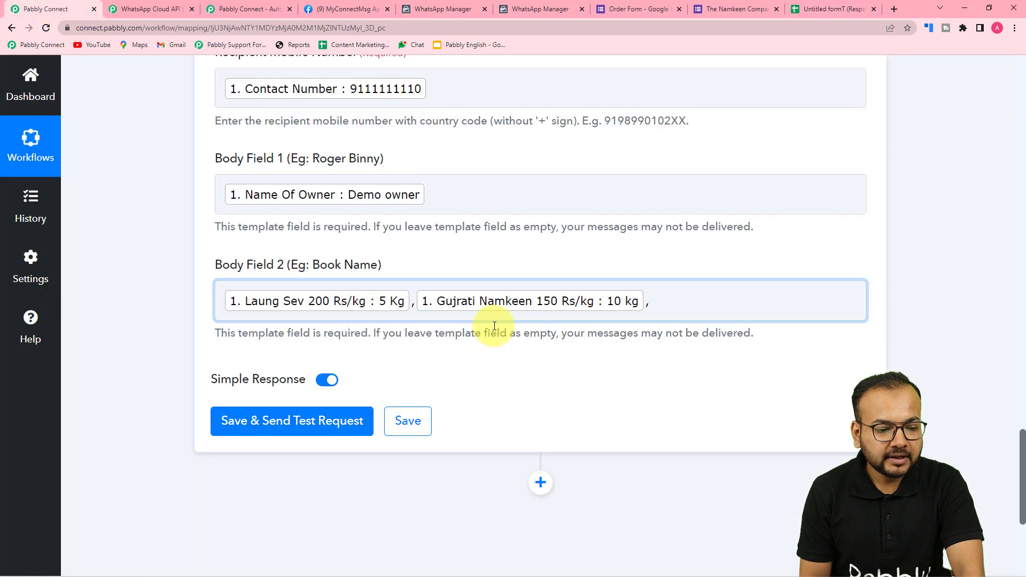
left_click(226, 301)
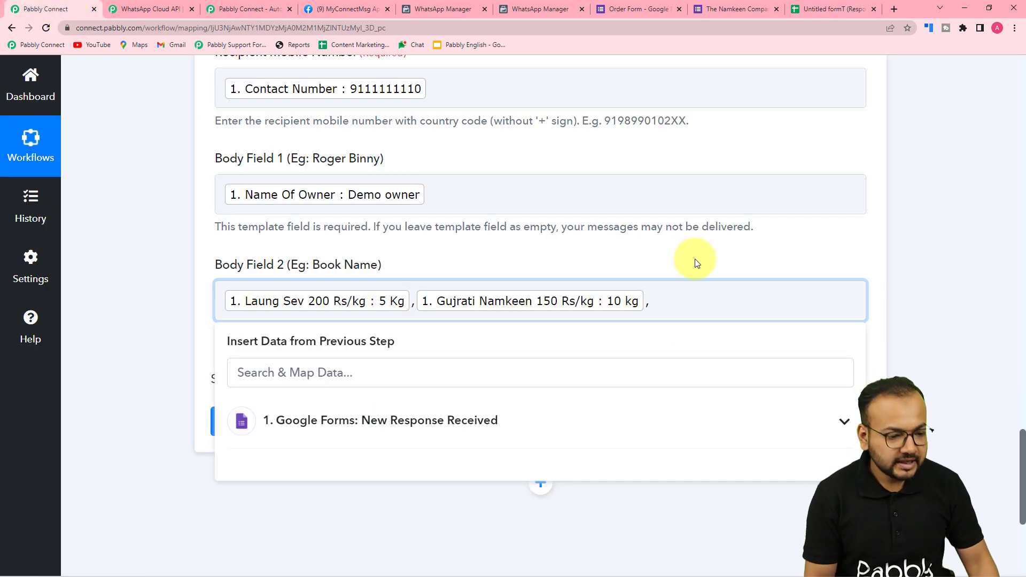
type("Lau")
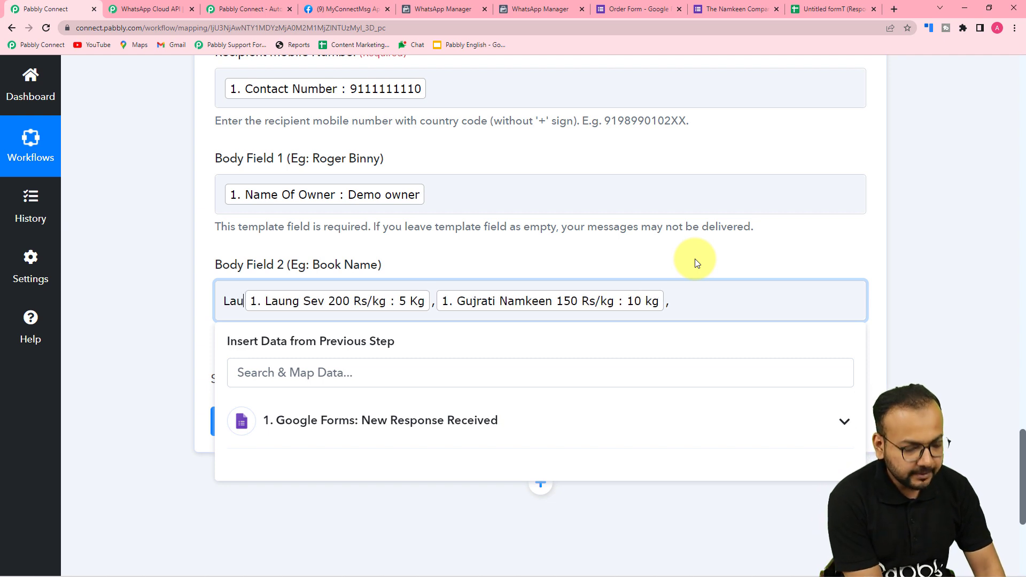
type("ng Sev")
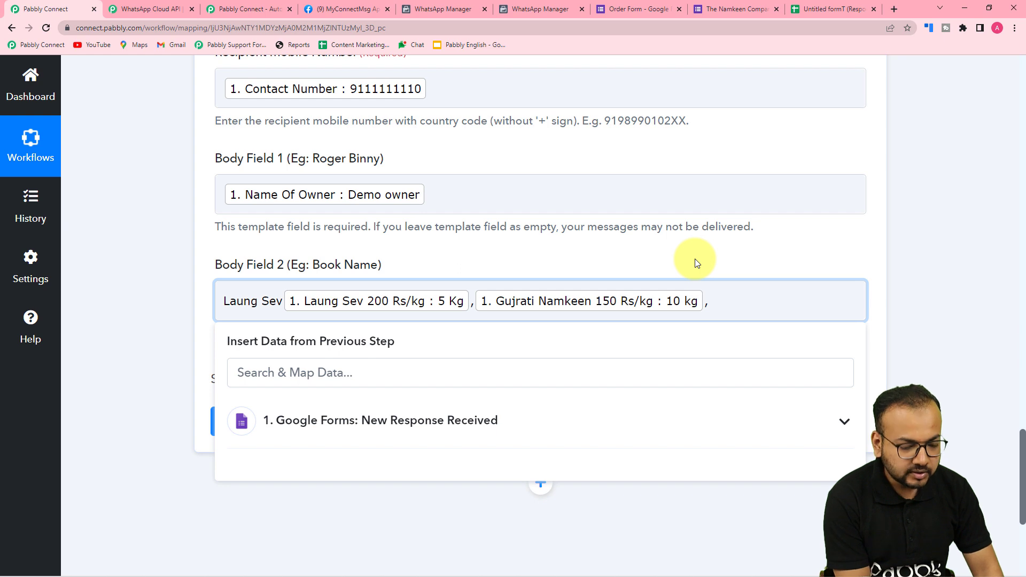
type(":")
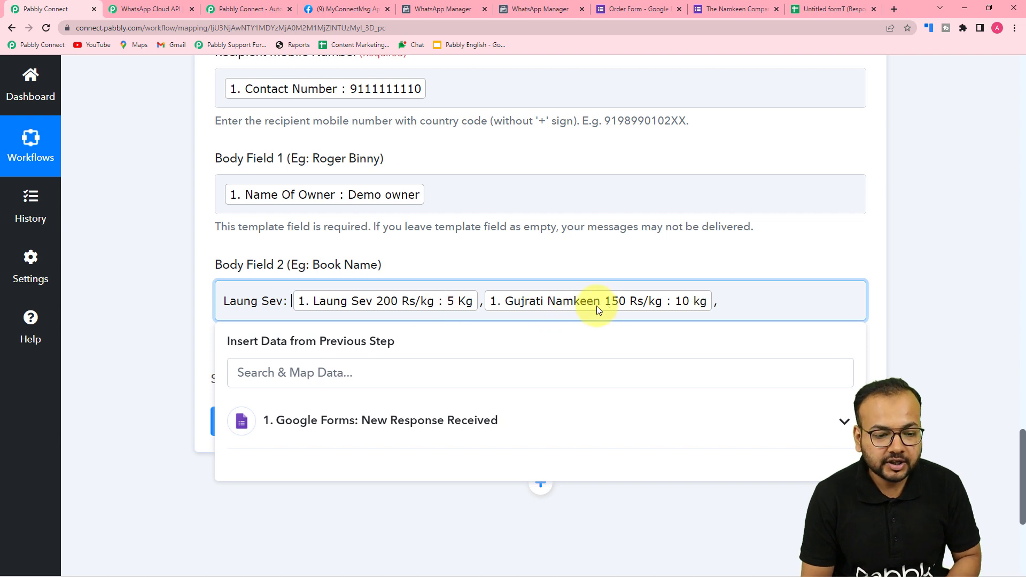
- Insert the label "Gujrati Namkeen" before the Gujrati Namkeen 150 Rs/kg answer in Body Field 2
left_click(485, 298)
type("Gujr")
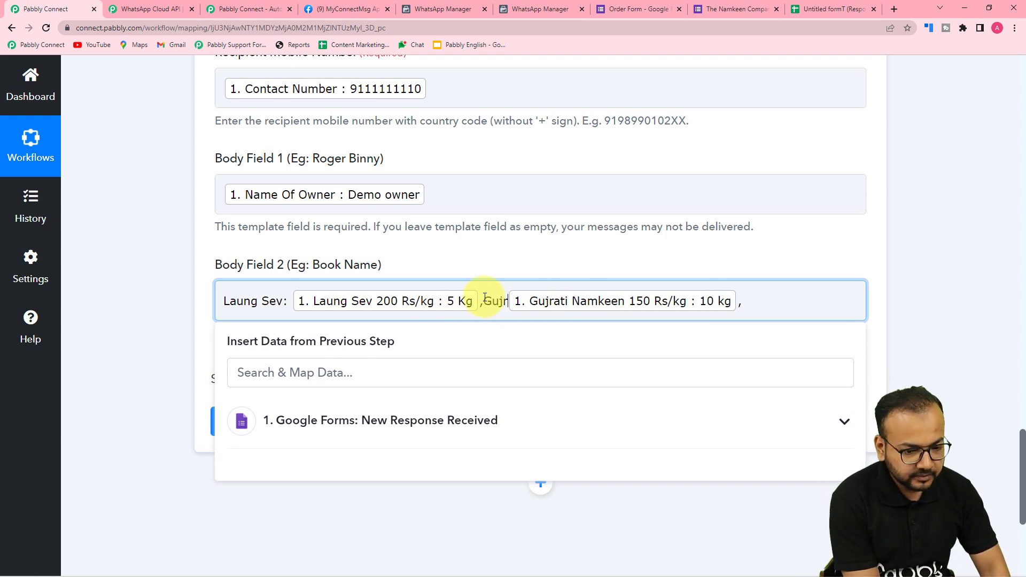
type("ati ")
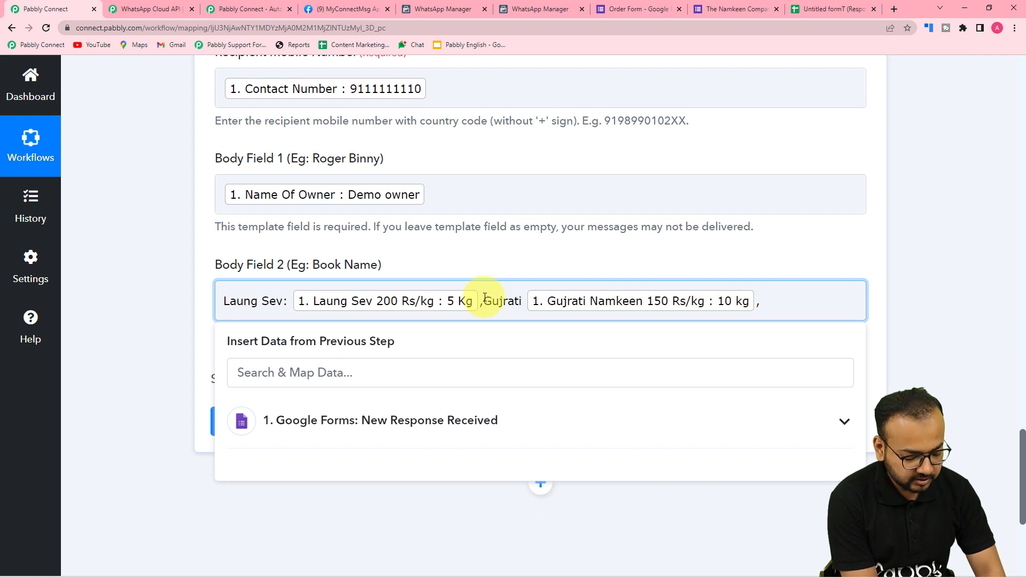
type("Nam ")
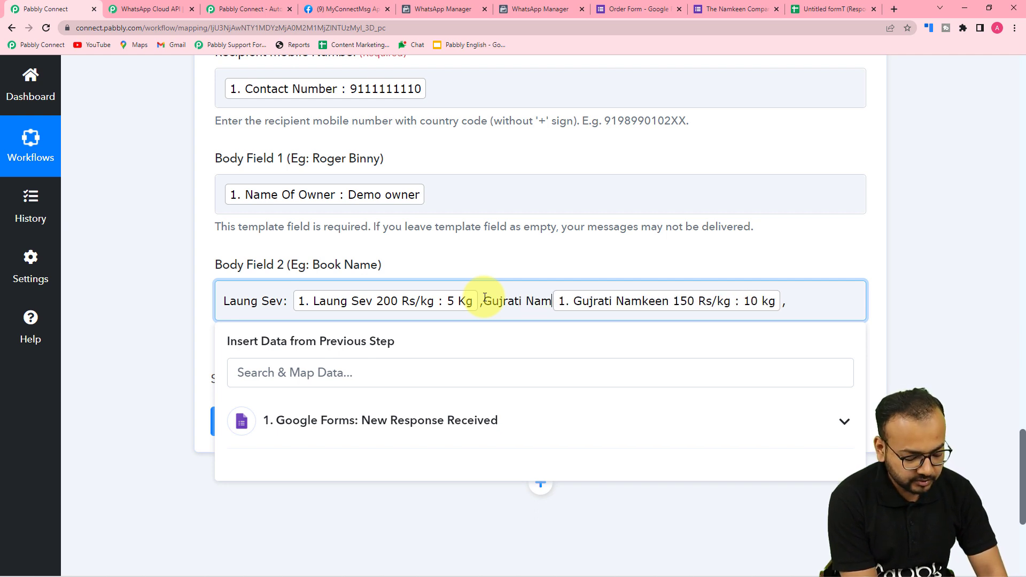
type("keen")
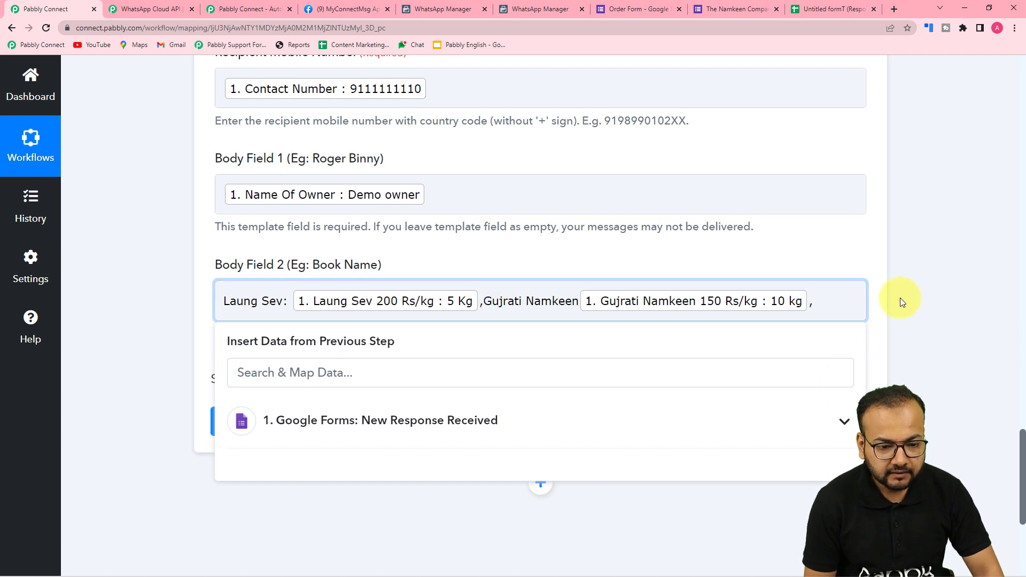
- Append the Mixture Namkeen 120 Rs/kg answer to Body Field 2 and insert the label "Mixture:" before it
left_click(506, 443)
scroll(428, 508, "down", 2)
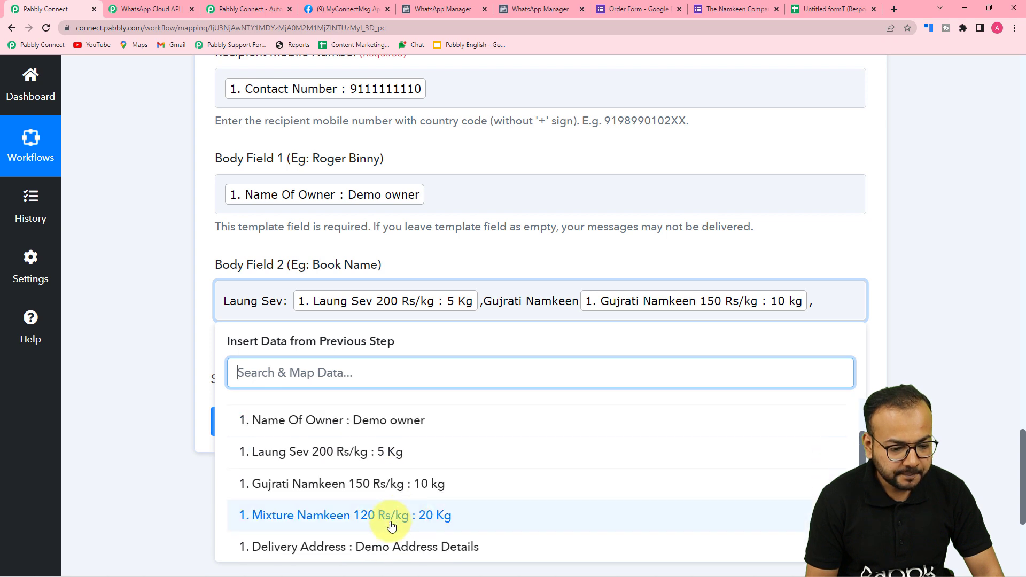
left_click(392, 523)
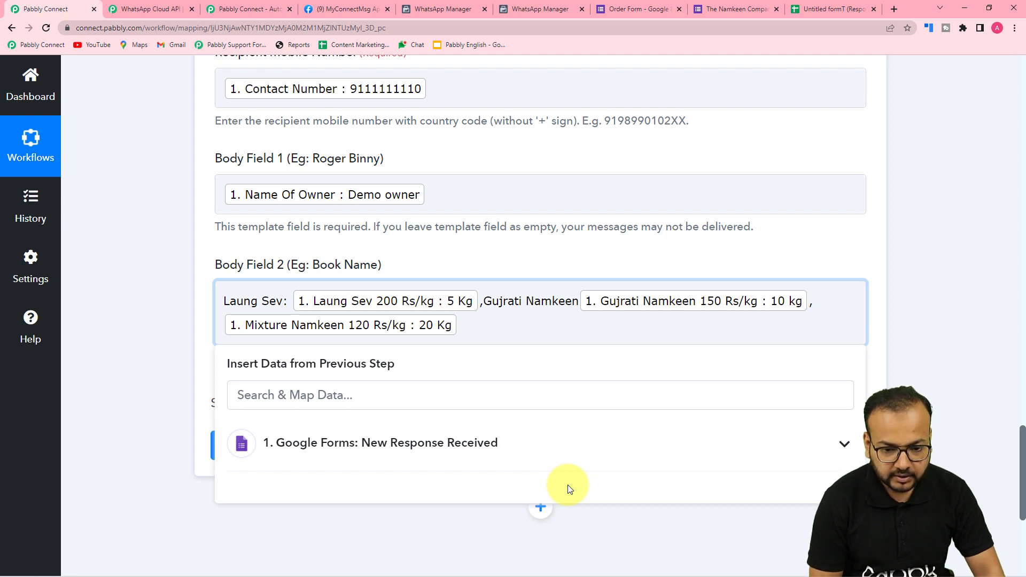
type("M")
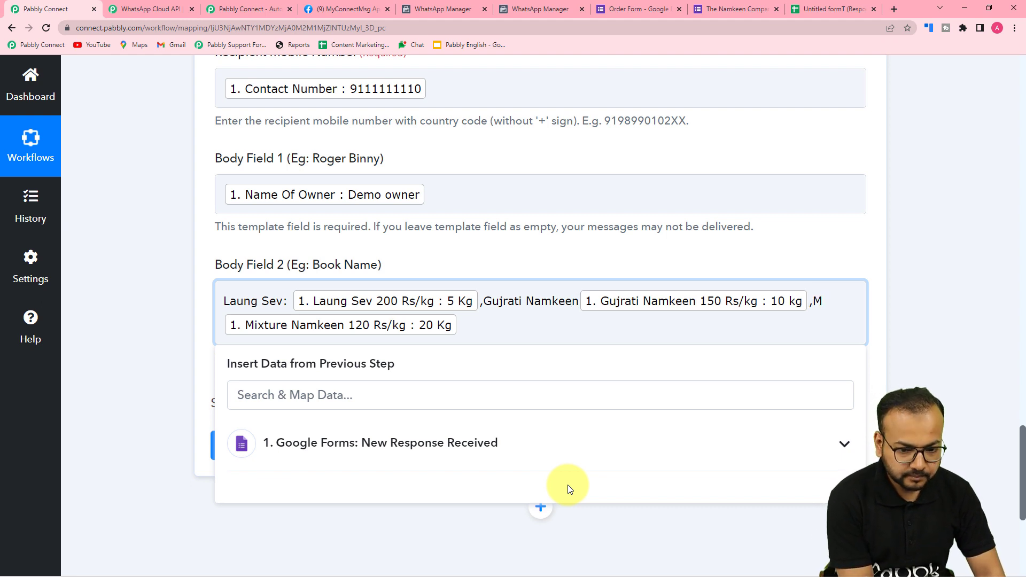
type("ixtu")
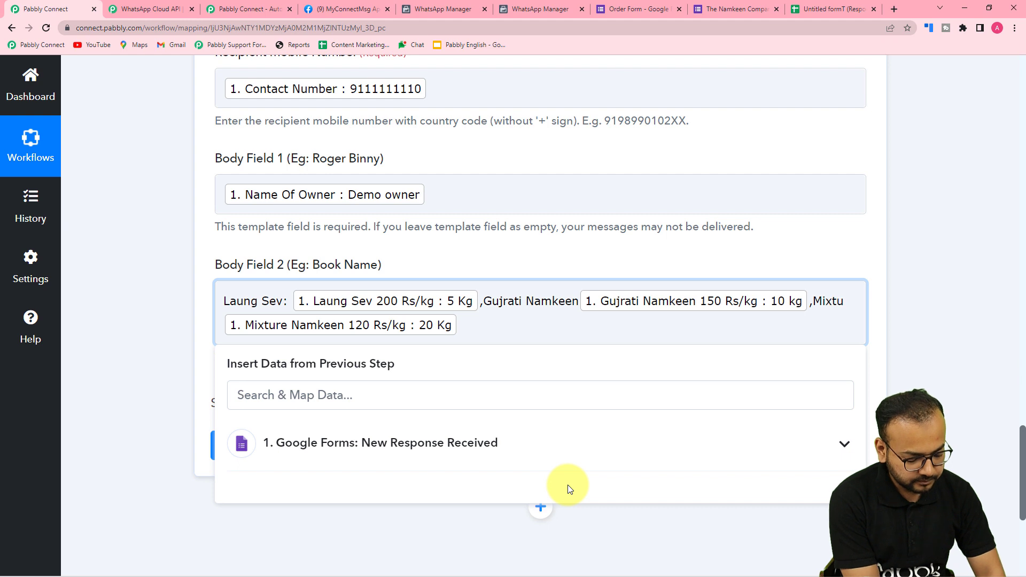
type("re:")
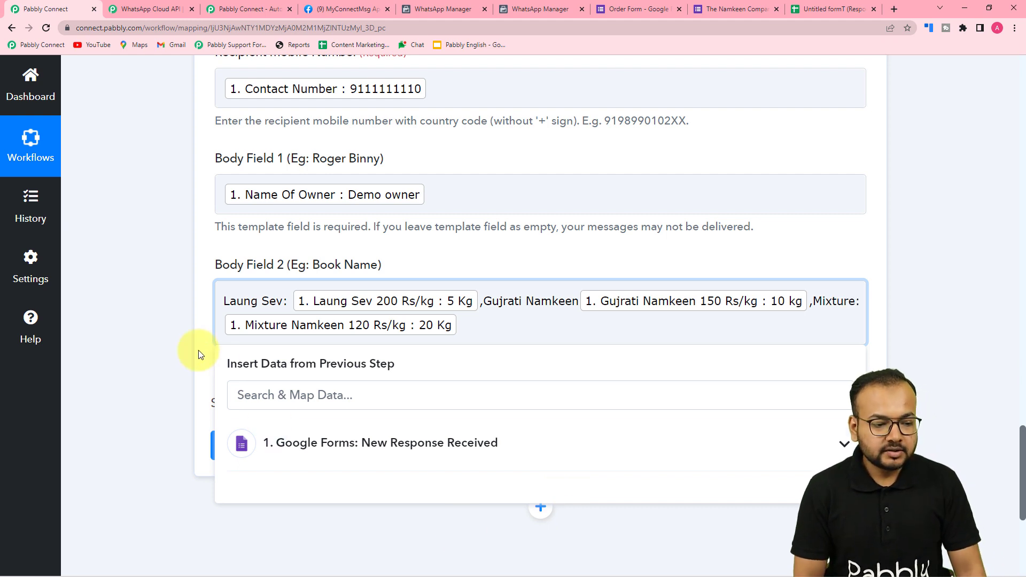
left_click(165, 338)
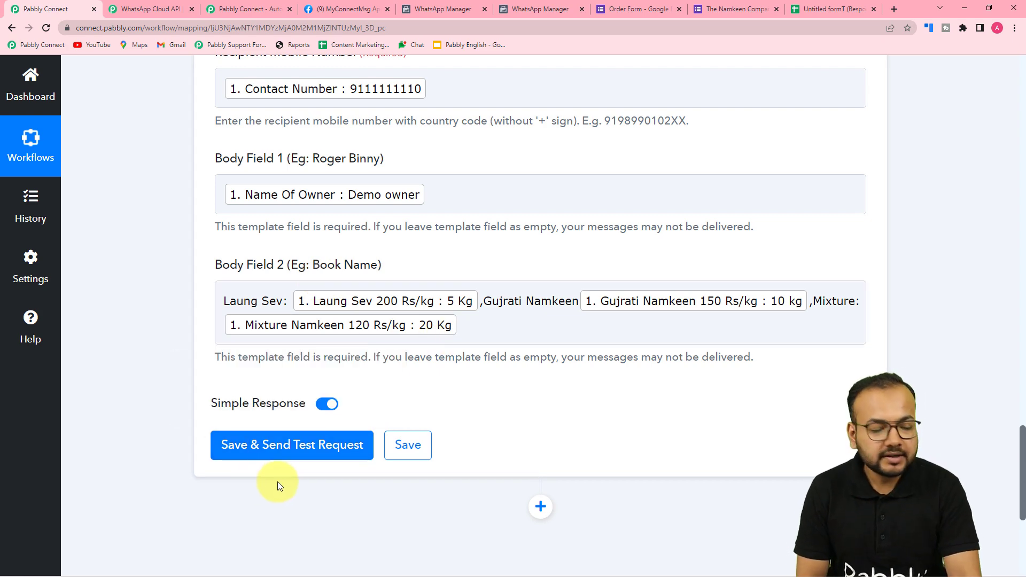
- Review the template ID, recipient mobile number and both body field mappings of the WhatsApp action
scroll(295, 487, "up", 4)
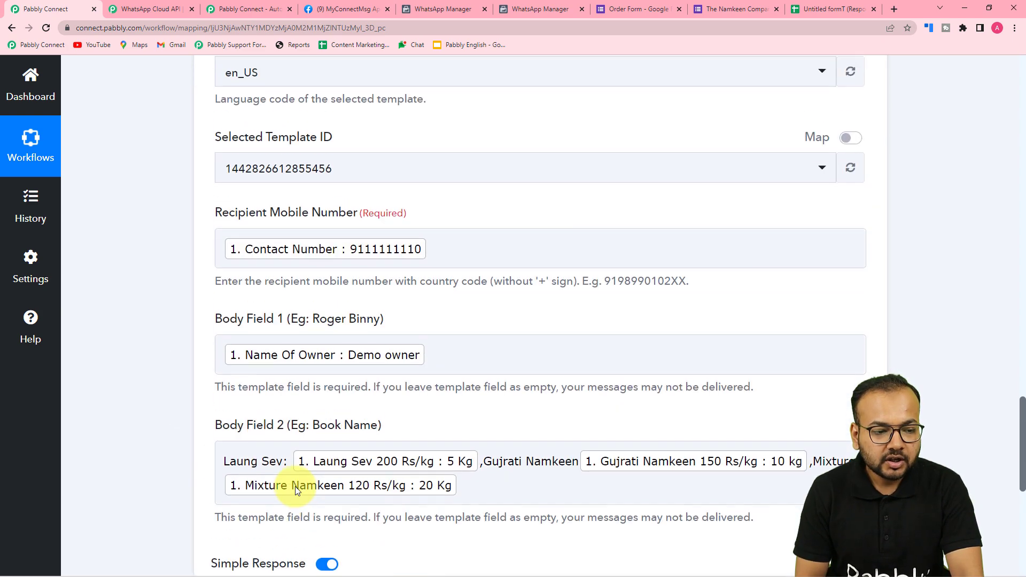
scroll(162, 331, "down", 2)
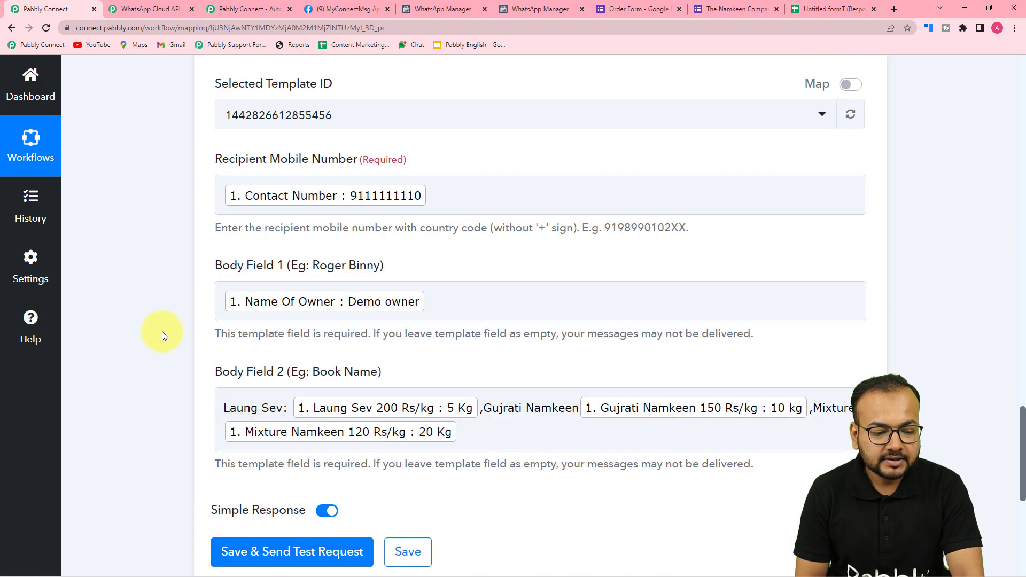
scroll(161, 331, "down", 2)
scroll(162, 331, "up", 3)
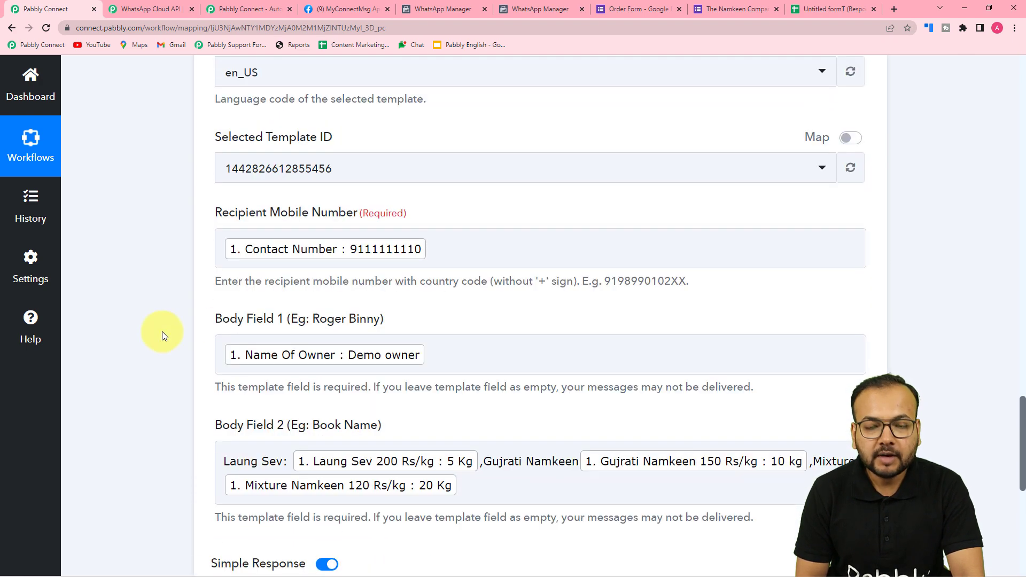
scroll(162, 331, "down", 4)
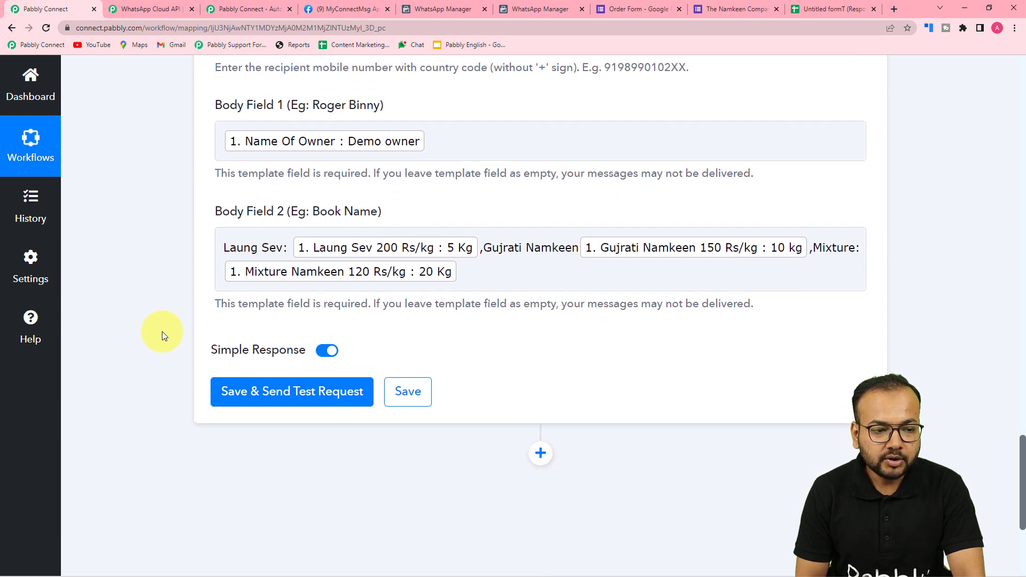
scroll(162, 331, "up", 3)
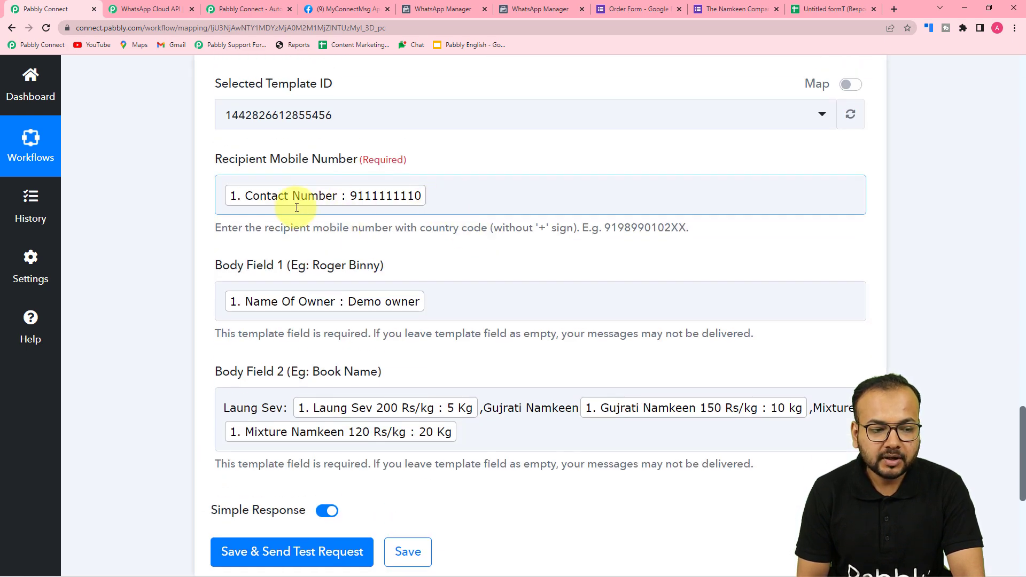
scroll(211, 223, "down", 4)
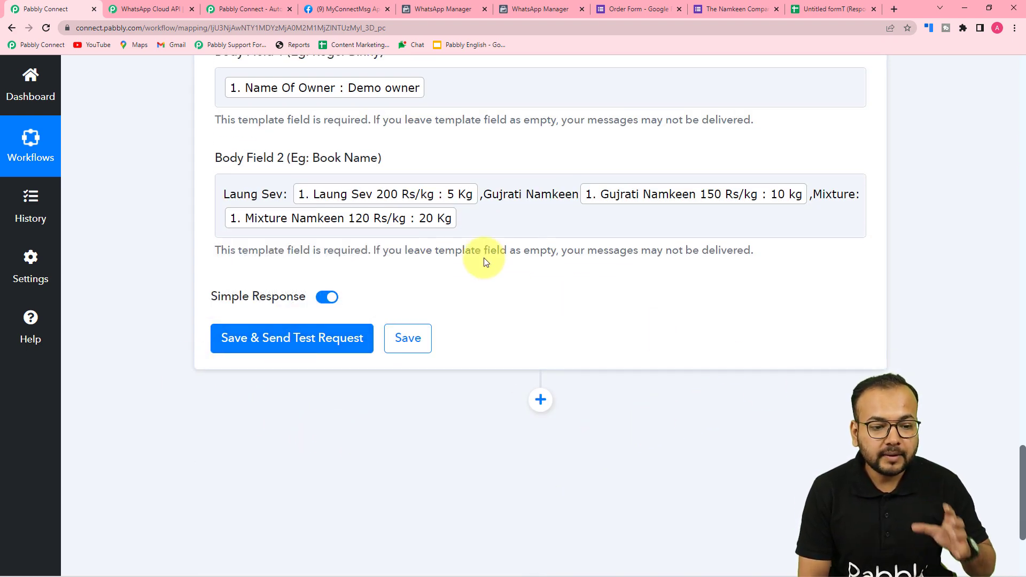
scroll(167, 278, "up", 6)
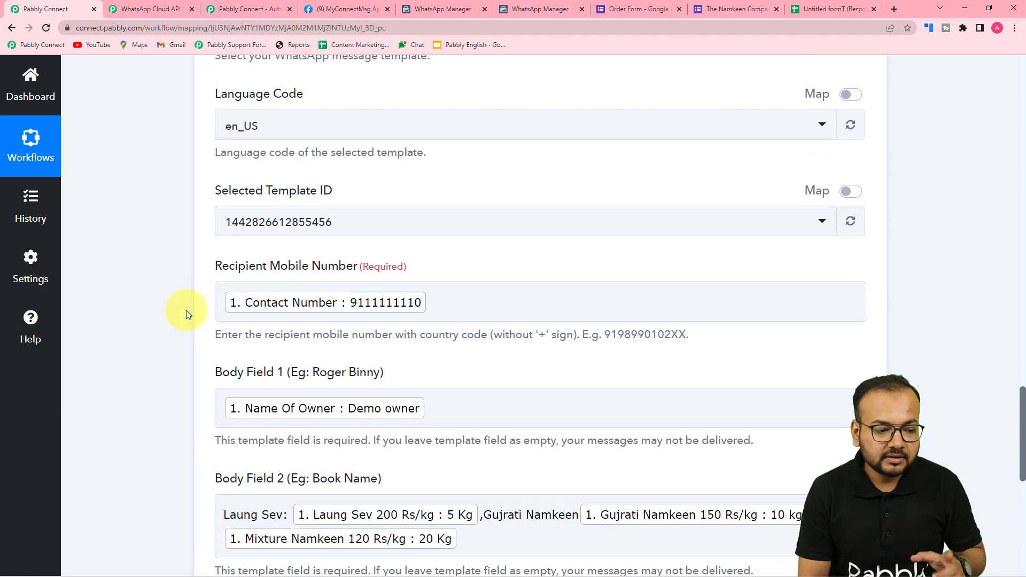
scroll(190, 313, "down", 4)
scroll(425, 243, "down", 4)
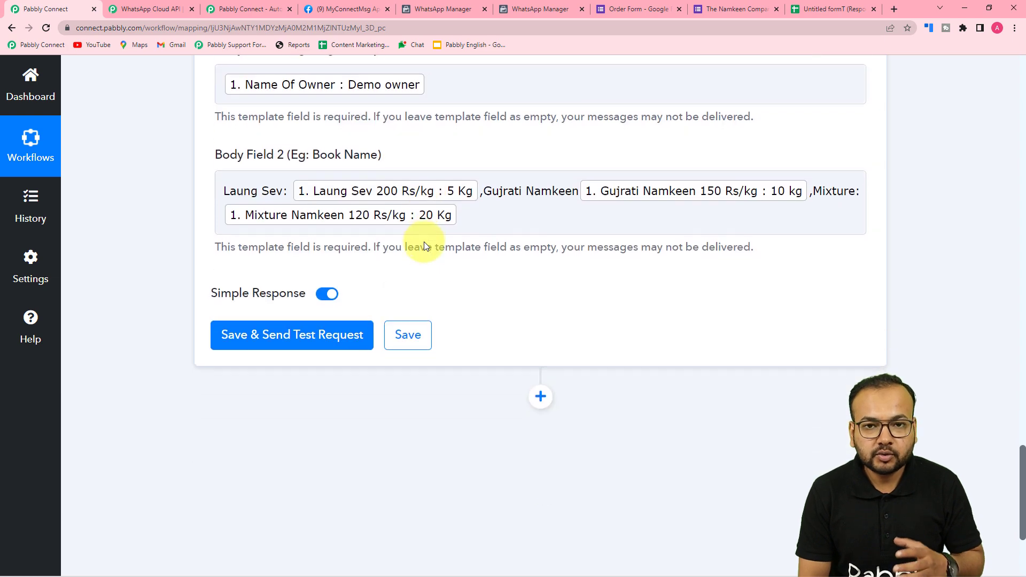
scroll(447, 271, "up", 4)
scroll(446, 273, "down", 2)
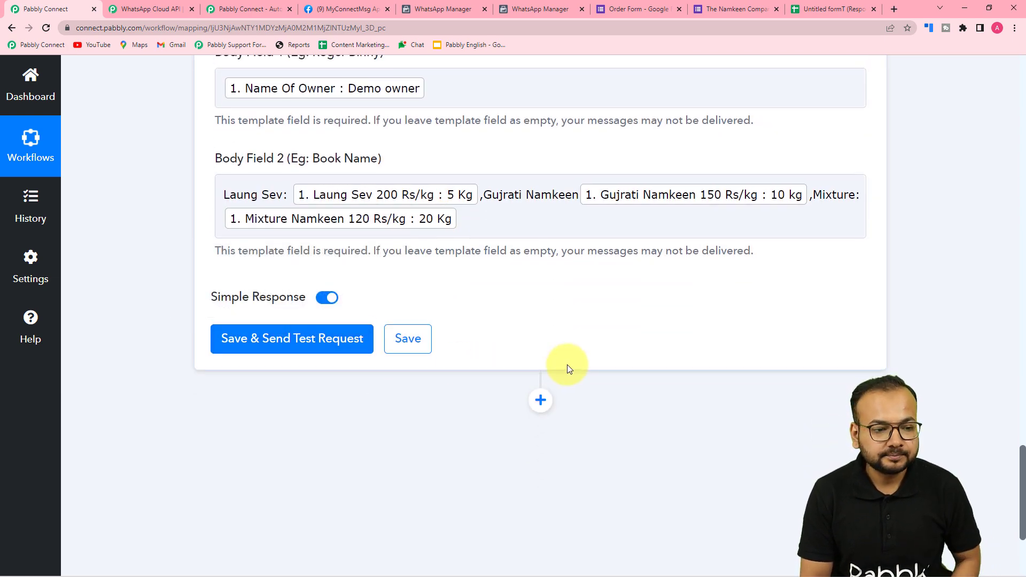
- Save the action with a test request and open the received Order Confirmation chat in WhatsApp Web
scroll(496, 367, "up", 3)
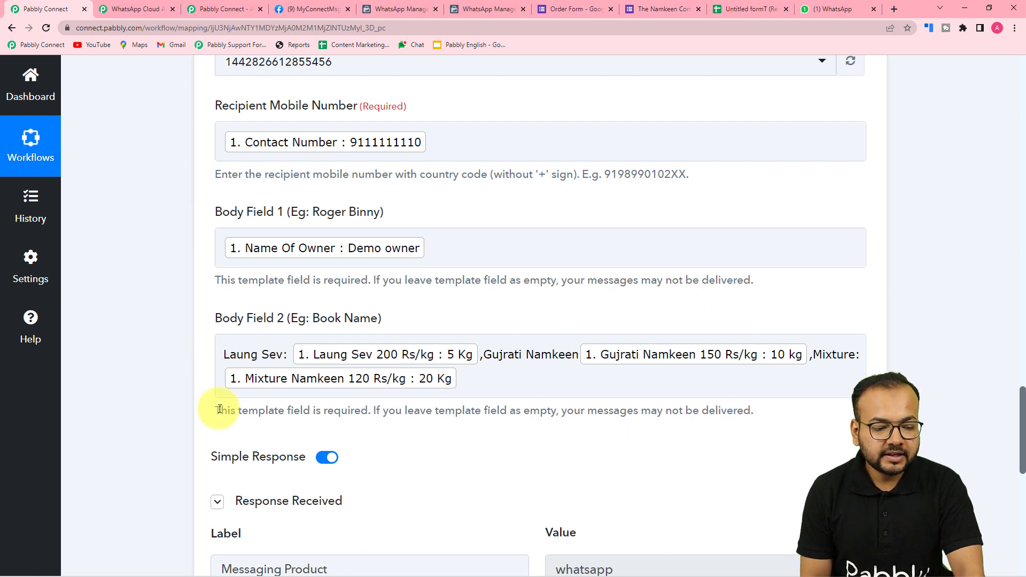
left_click(835, 12)
left_click(241, 264)
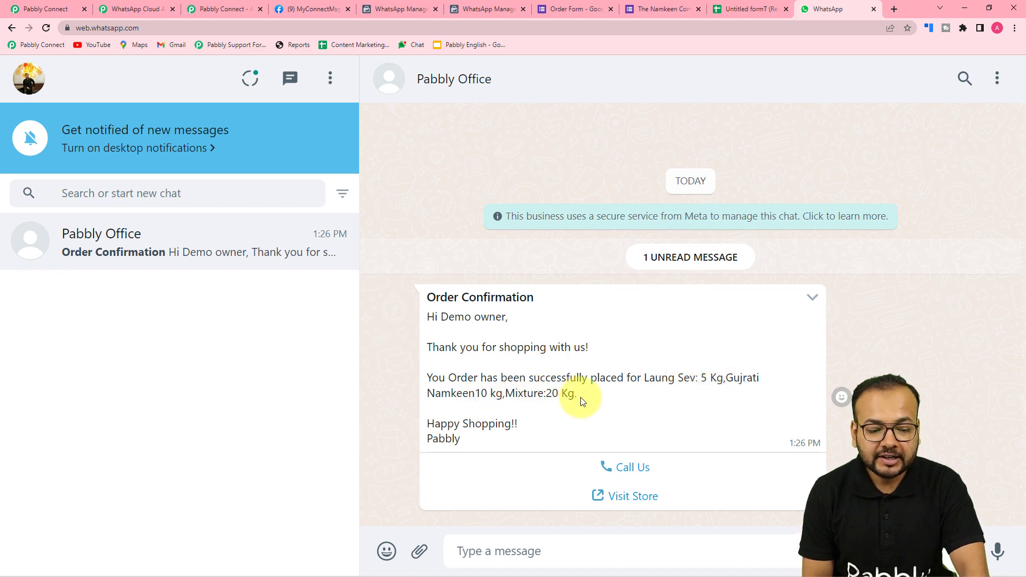
- Compare the received WhatsApp message with the workflow's mapped fields and the new_purchase_customer template preview in WhatsApp Manager
left_click(210, 10)
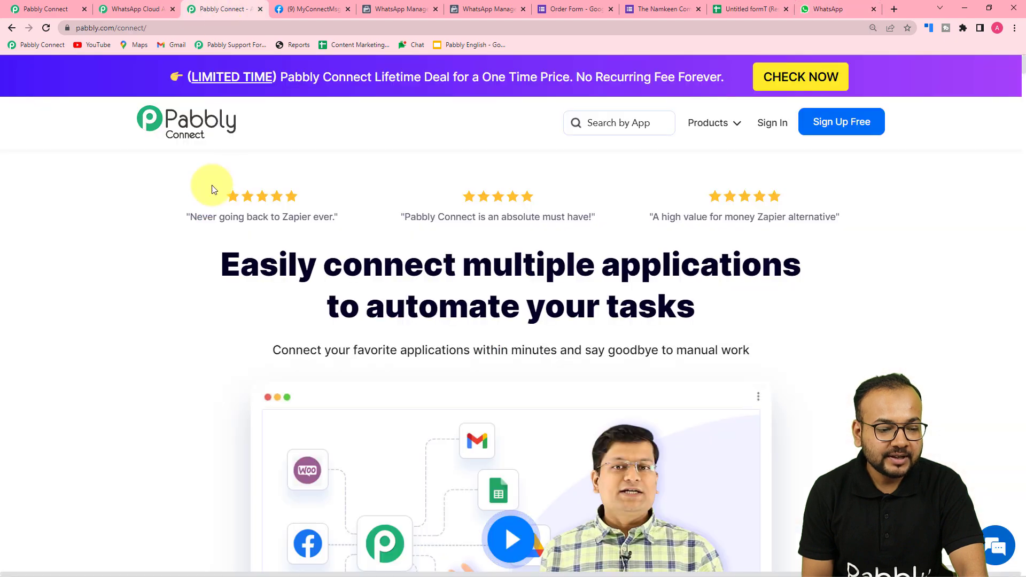
left_click(67, 8)
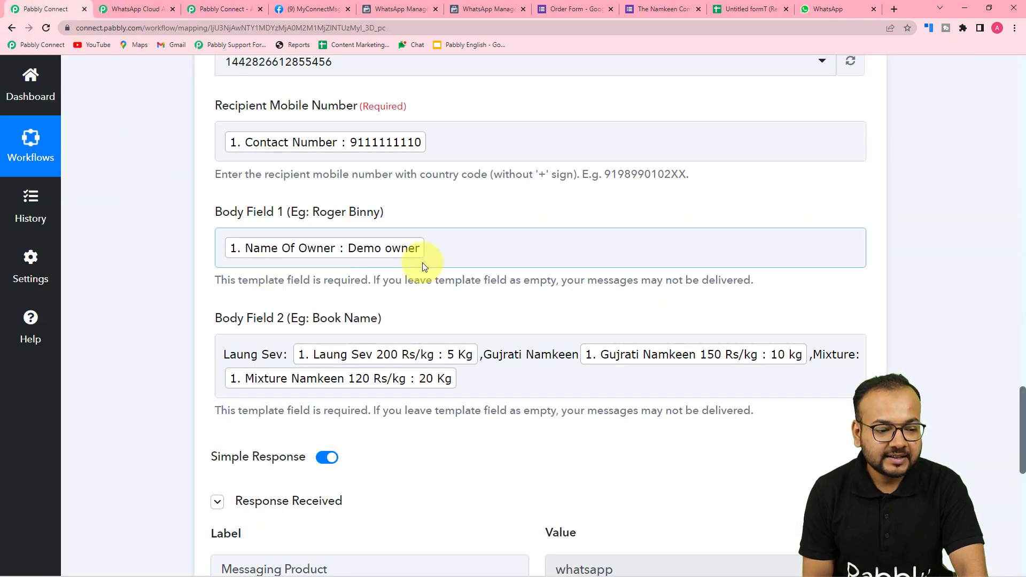
left_click(419, 5)
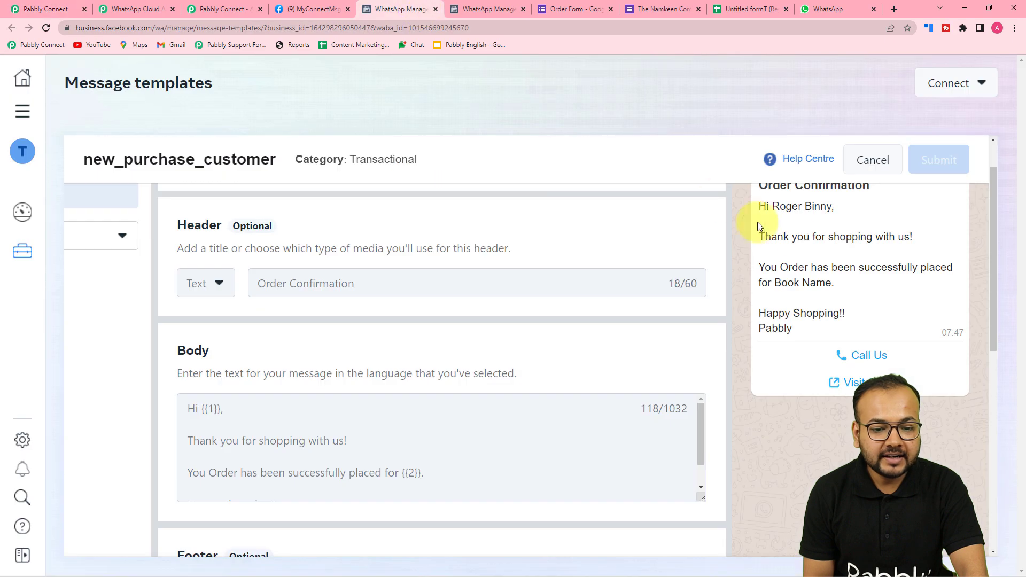
left_click(837, 5)
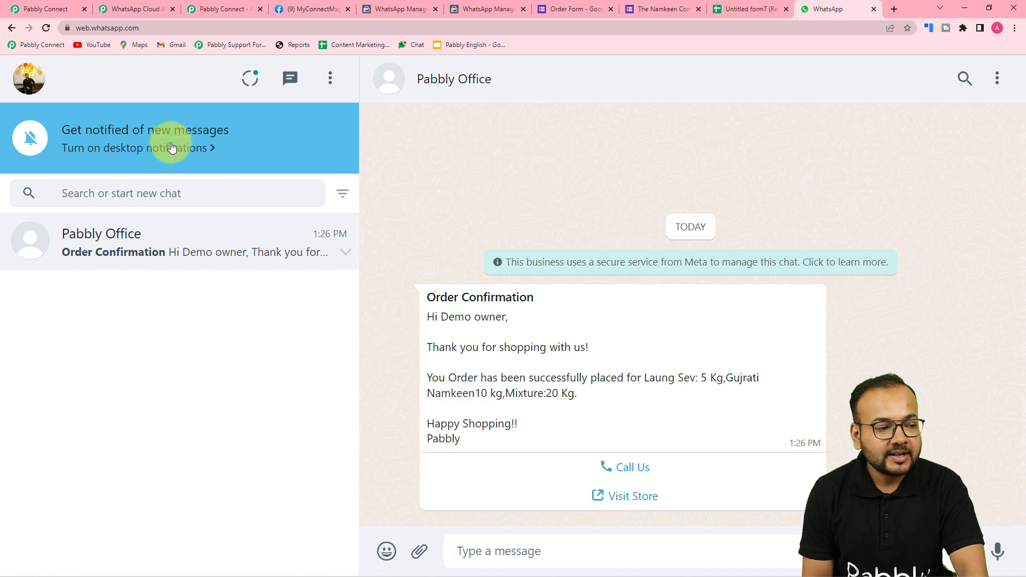
- Return to the Pabbly Connect workflow, toggle the Response Received section and review the WhatsApp Cloud API Send Template Message setup
left_click(51, 10)
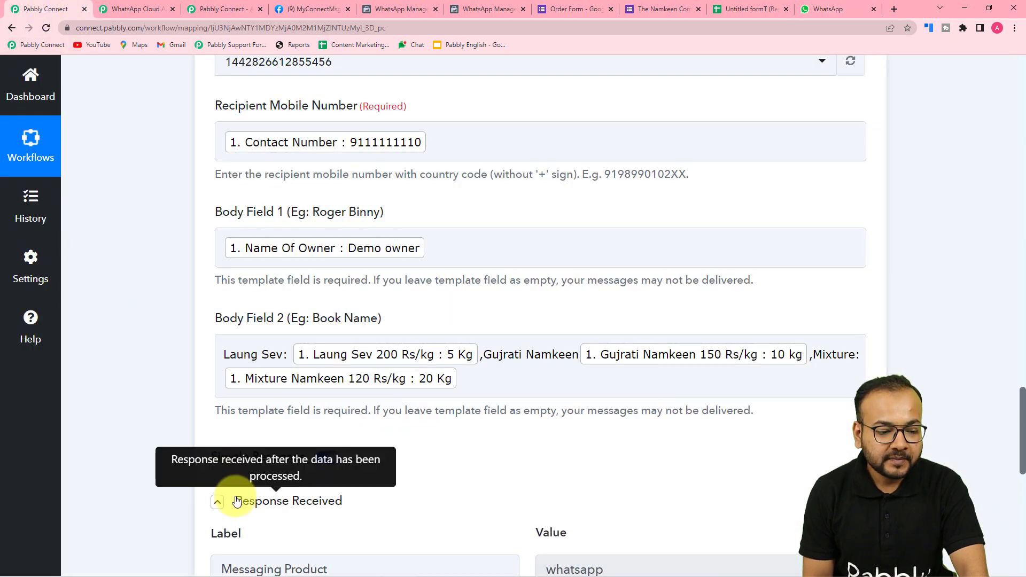
left_click(217, 502)
scroll(133, 411, "down", 1)
scroll(133, 411, "up", 10)
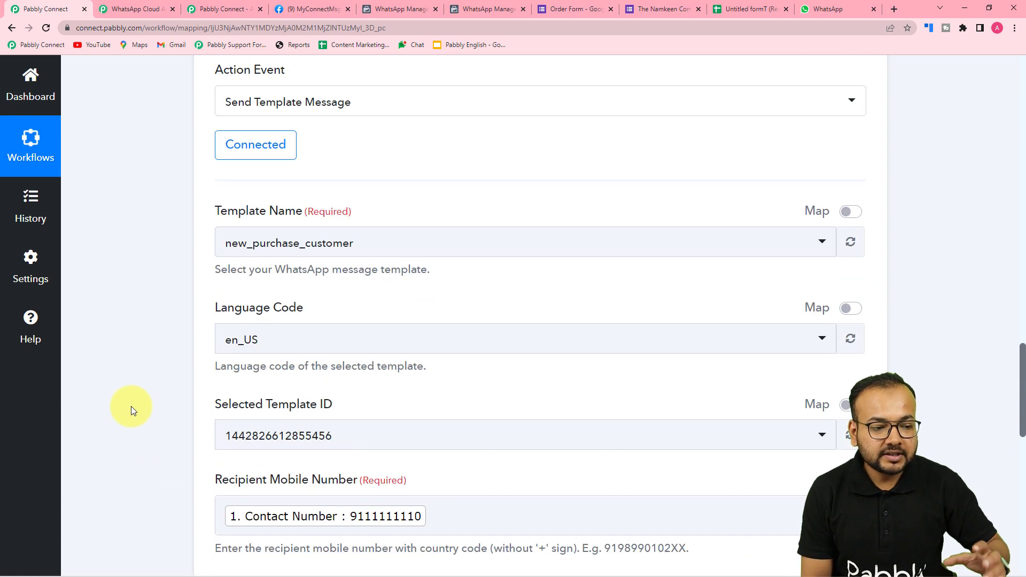
scroll(132, 409, "up", 2)
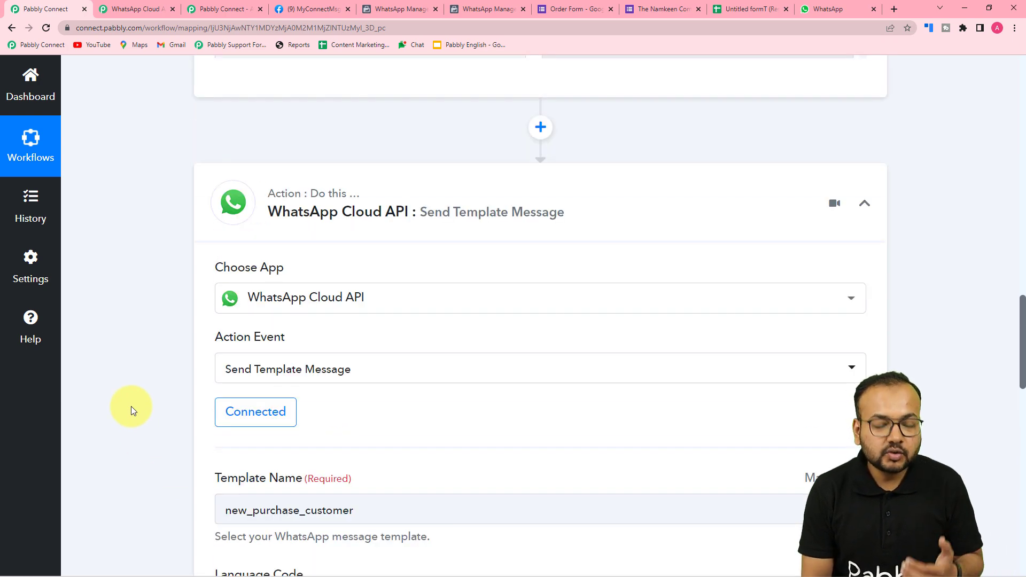
- Collapse the WhatsApp Cloud API Send Template Message action and clone it twice
scroll(131, 406, "up", 2)
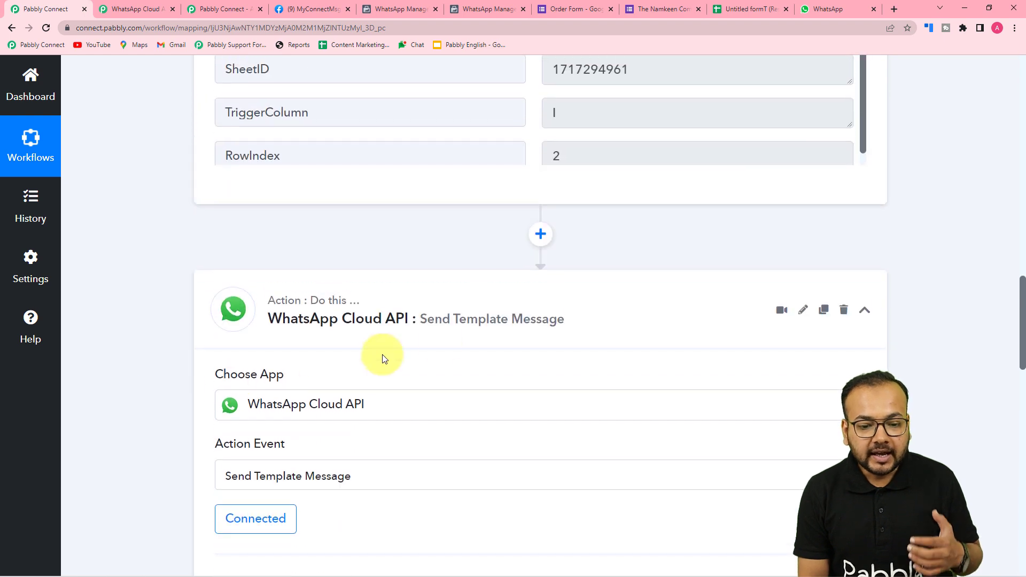
left_click(864, 311)
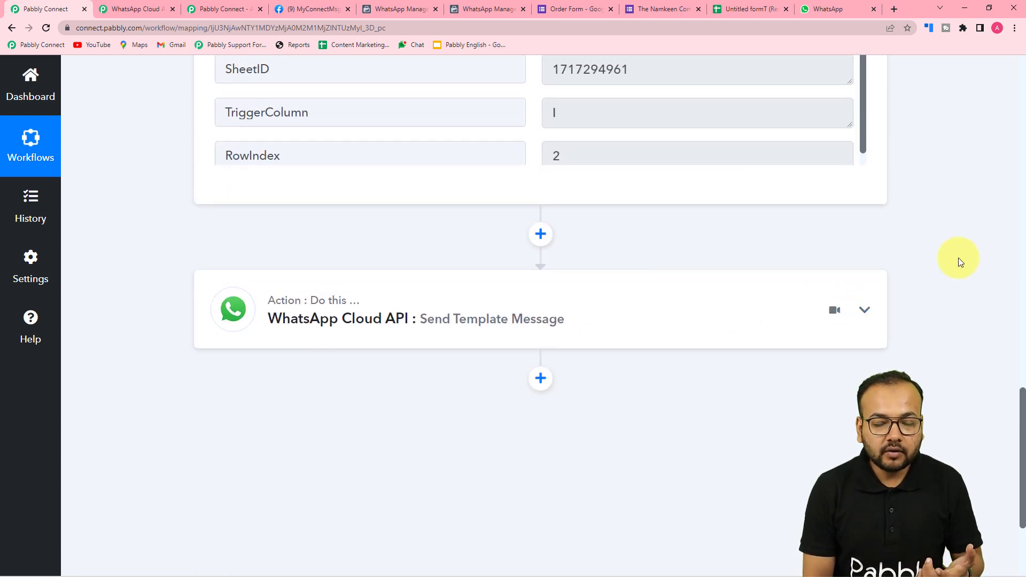
scroll(918, 350, "down", 2)
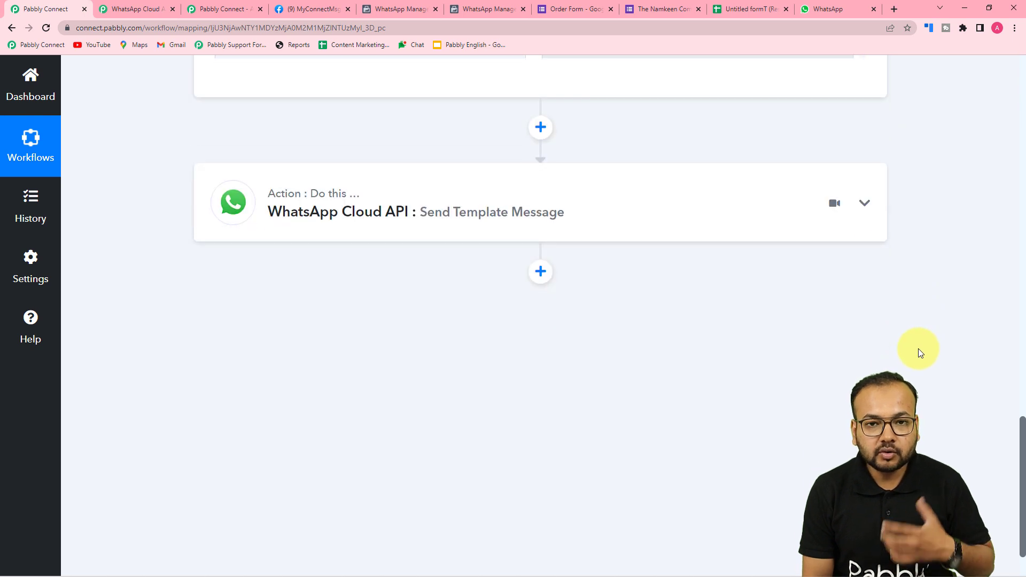
mouse_move(698, 233)
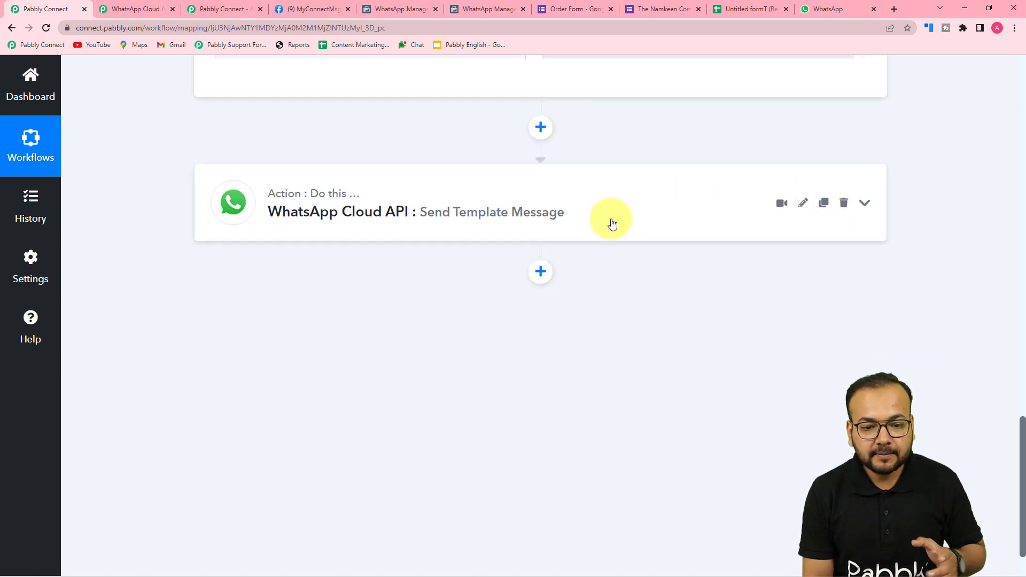
left_click(824, 204)
left_click(442, 388)
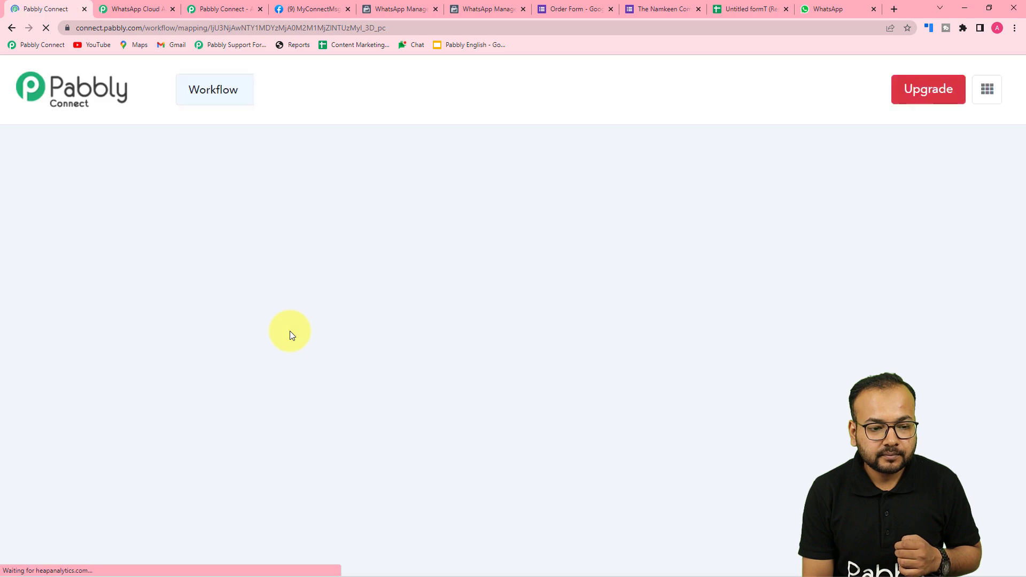
scroll(290, 332, "down", 20)
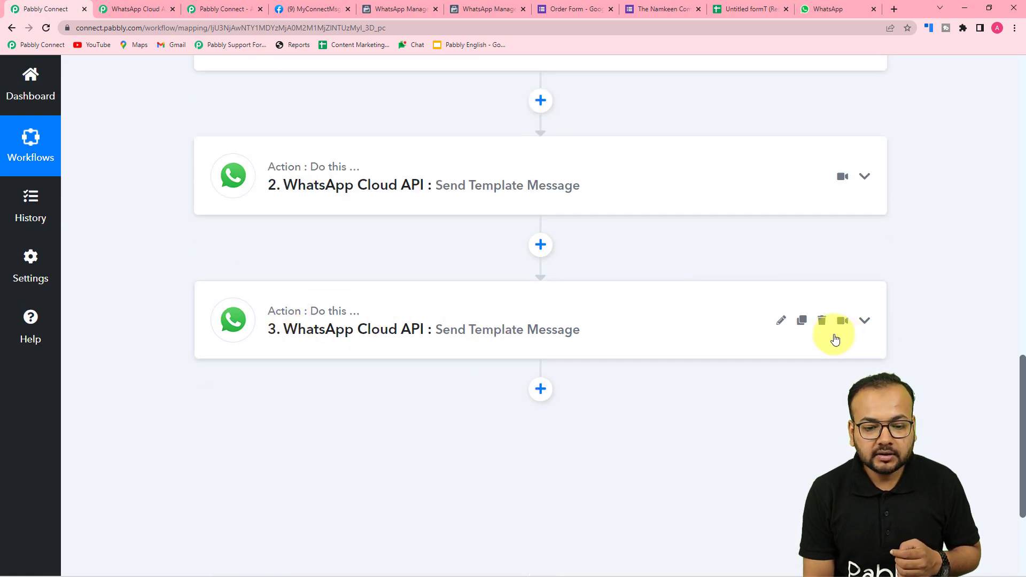
left_click(804, 324)
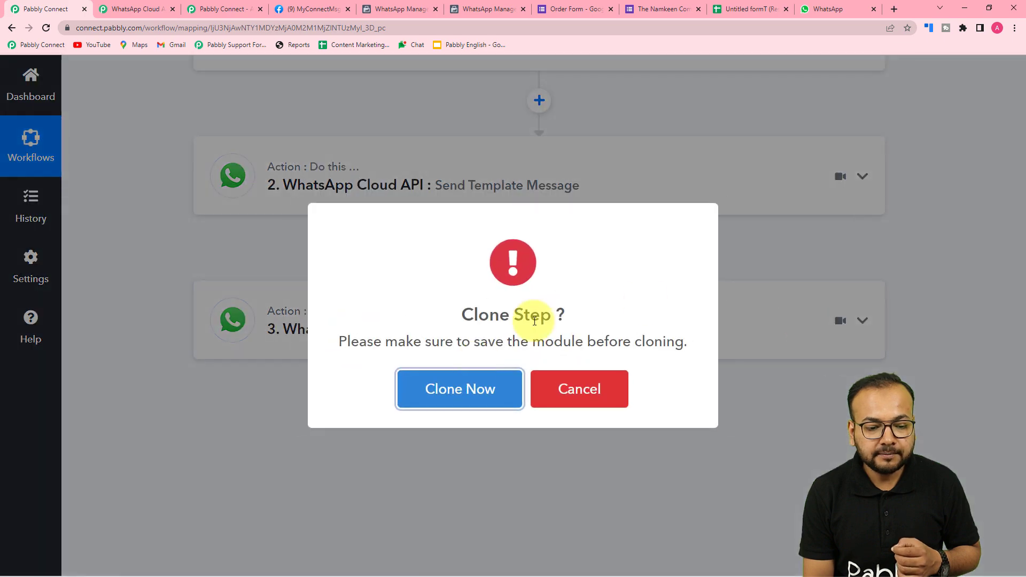
left_click(463, 390)
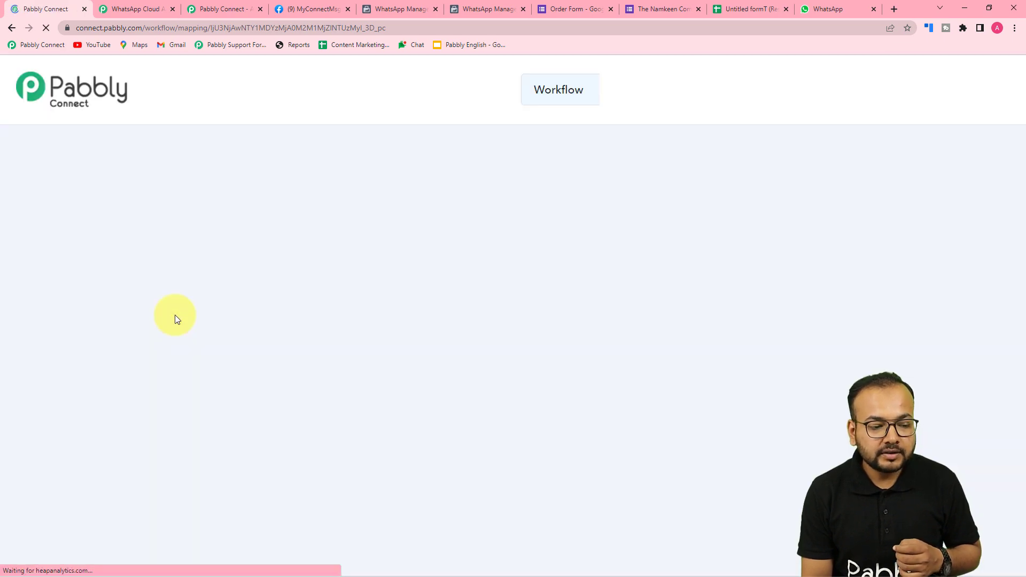
- Expand the step 3 WhatsApp Cloud API action and review its template name, language, recipient and body field settings
scroll(174, 316, "down", 15)
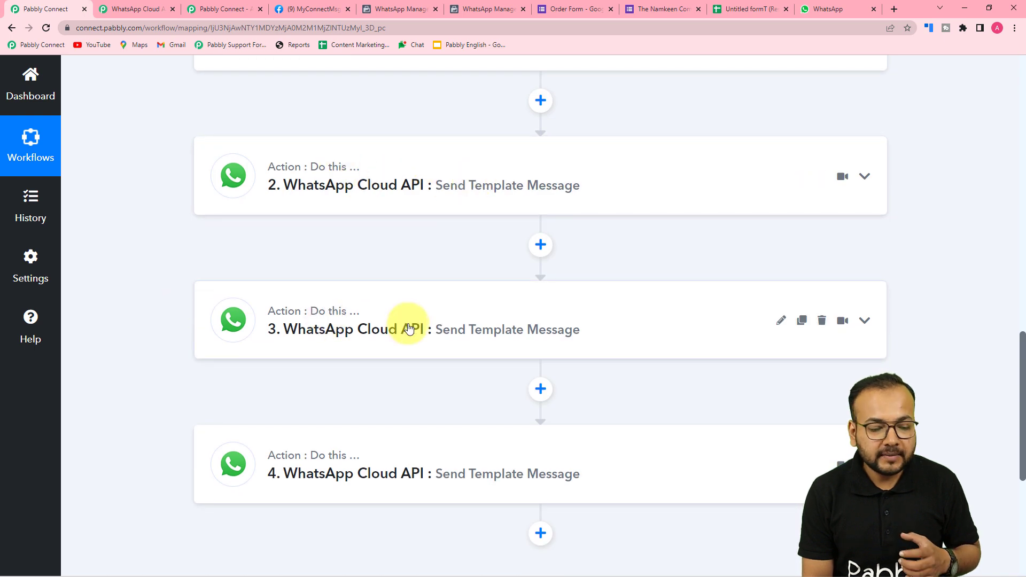
left_click(463, 321)
scroll(463, 321, "down", 8)
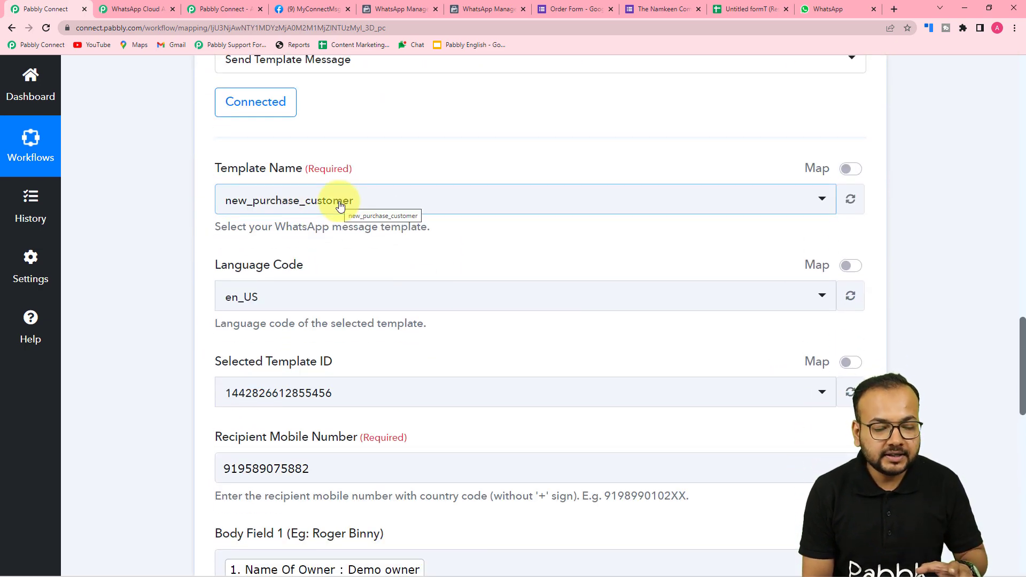
scroll(171, 206, "down", 2)
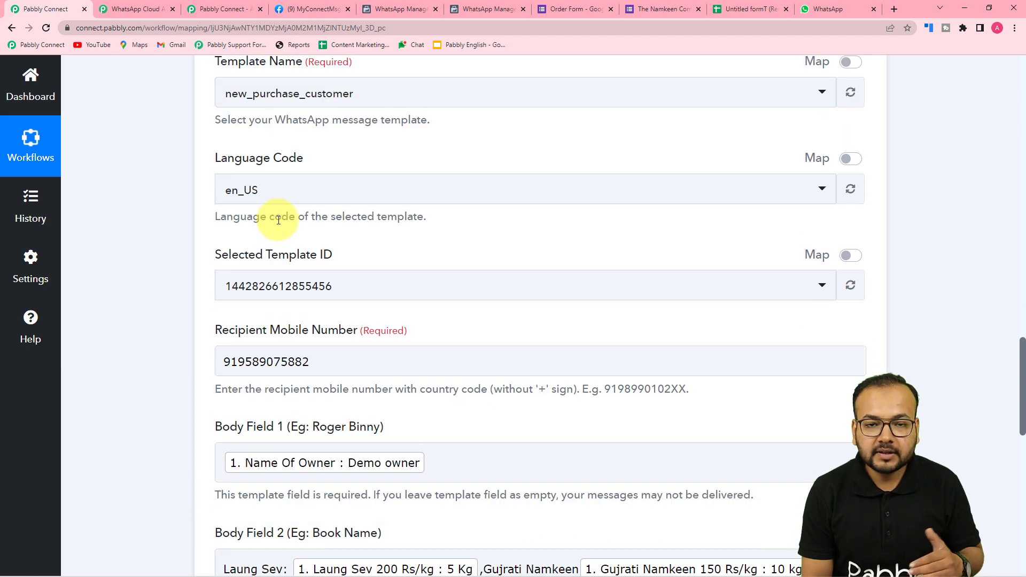
scroll(169, 231, "up", 5)
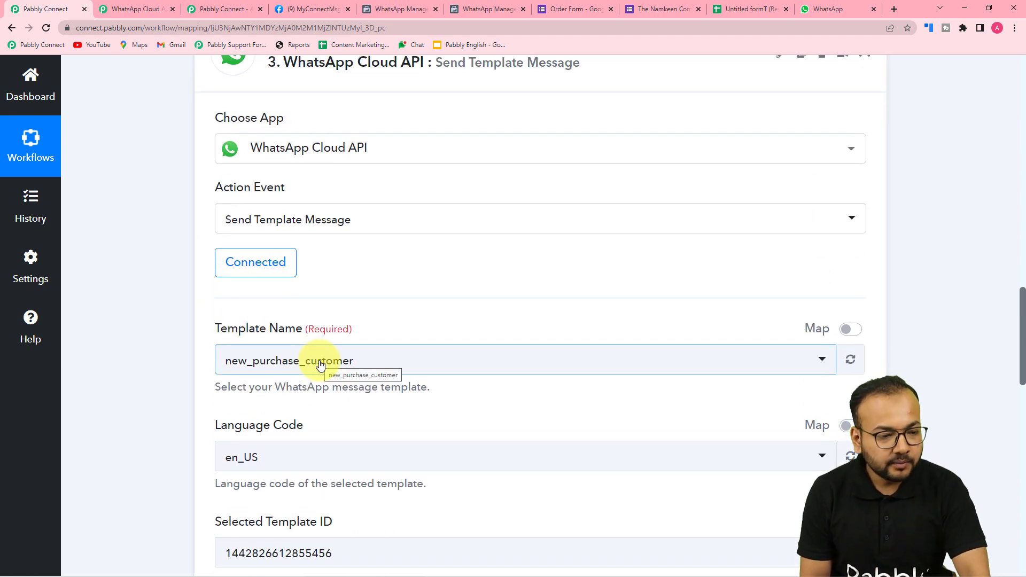
- Switch to WhatsApp Manager and review the new_order_alert template's body placeholders and message preview
left_click(419, 9)
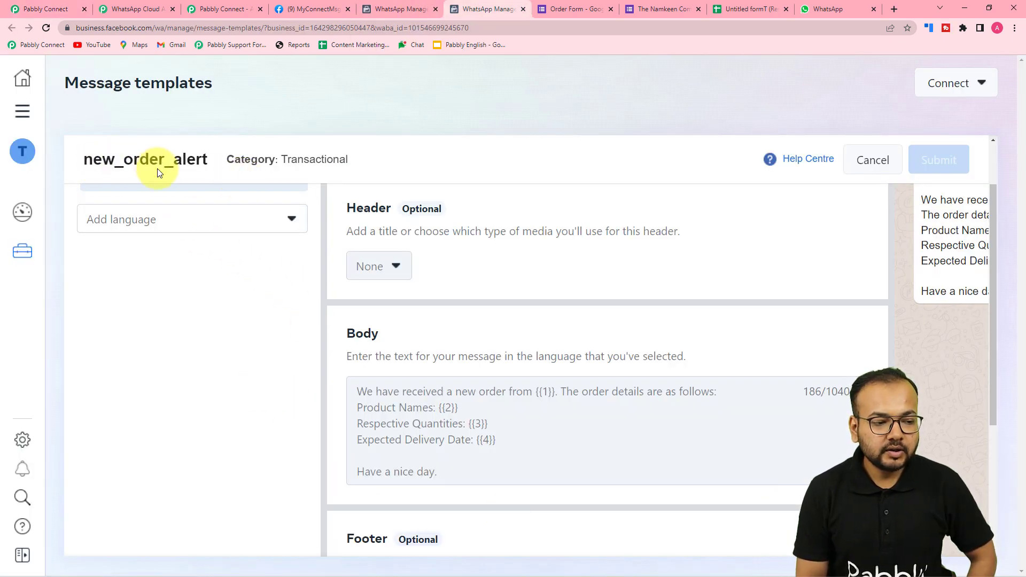
scroll(593, 422, "down", 3)
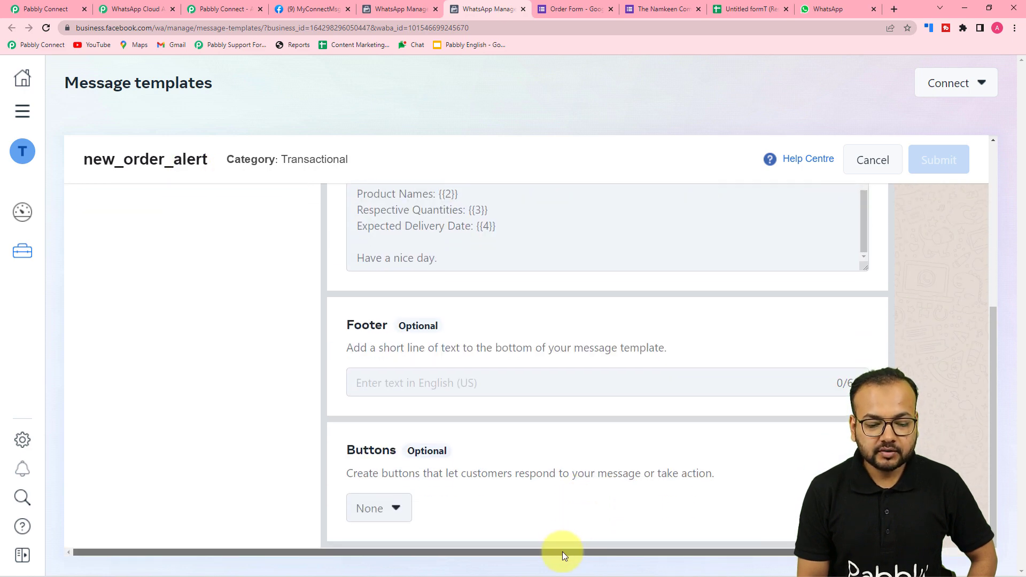
left_click_drag(559, 553, 781, 552)
scroll(931, 428, "up", 5)
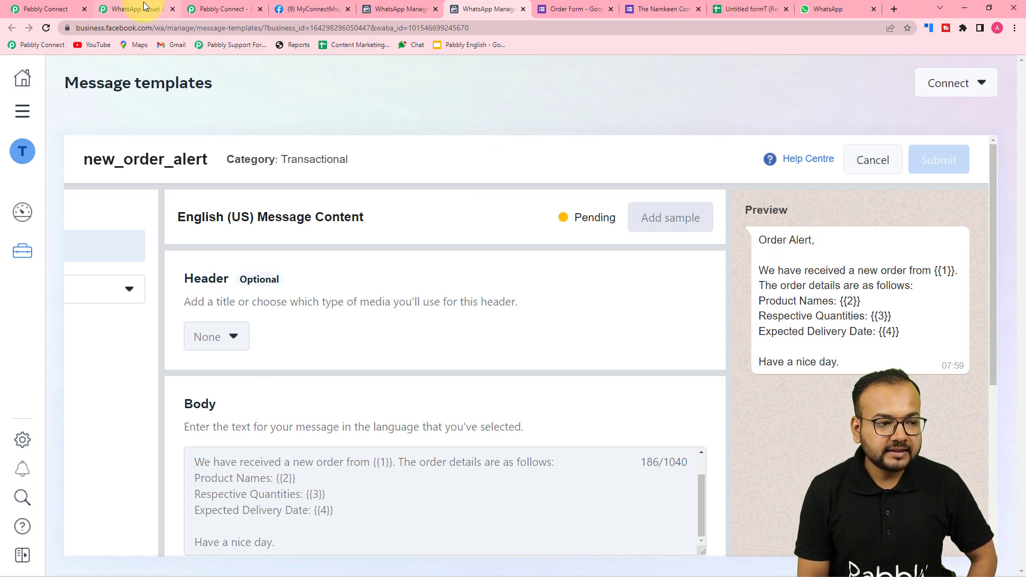
- Return to Pabbly Connect, refresh step 3's template list and set its template name to new_order_alert
left_click(56, 9)
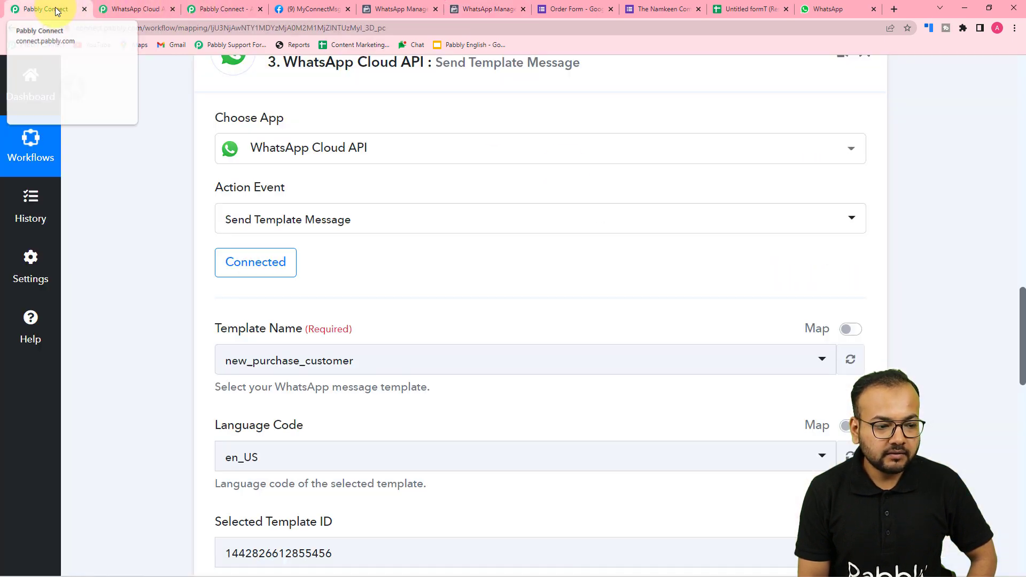
left_click(307, 366)
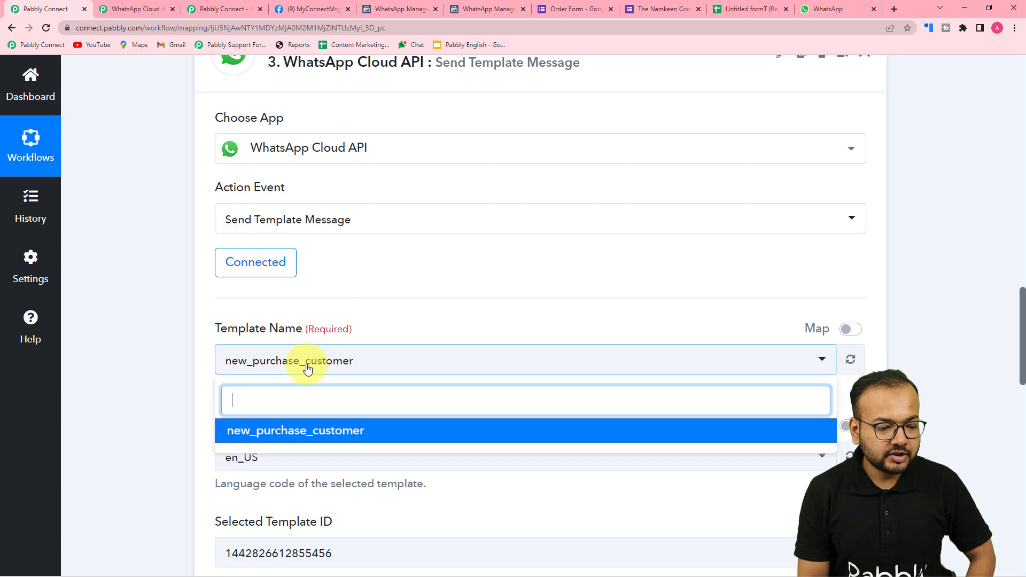
scroll(306, 382, "down", 3)
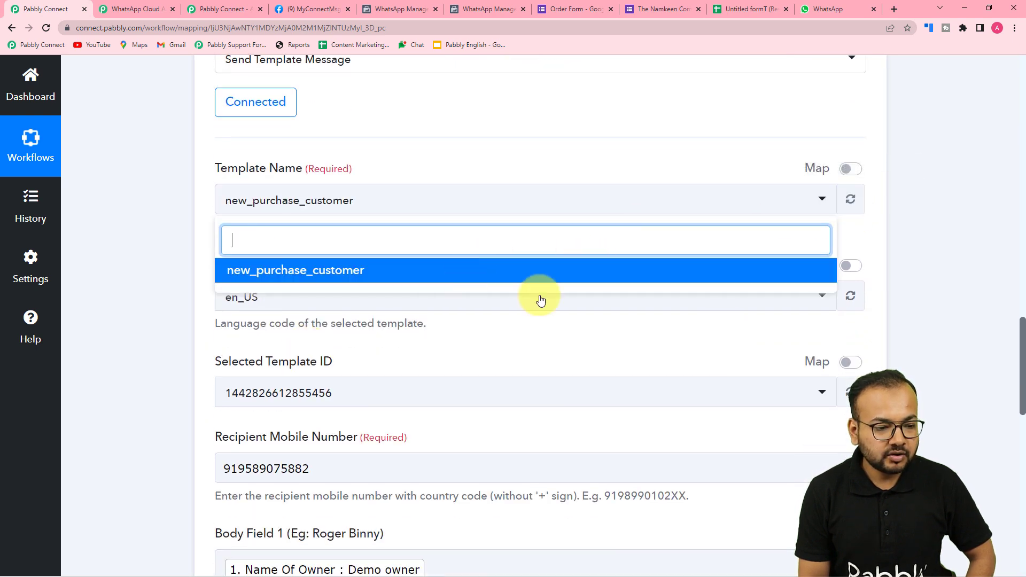
left_click(850, 199)
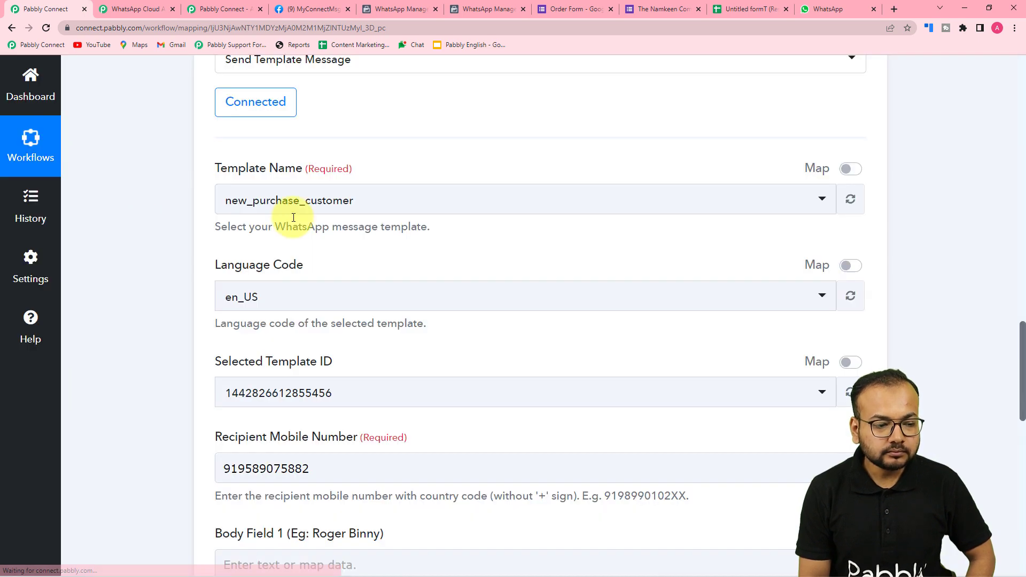
left_click(291, 201)
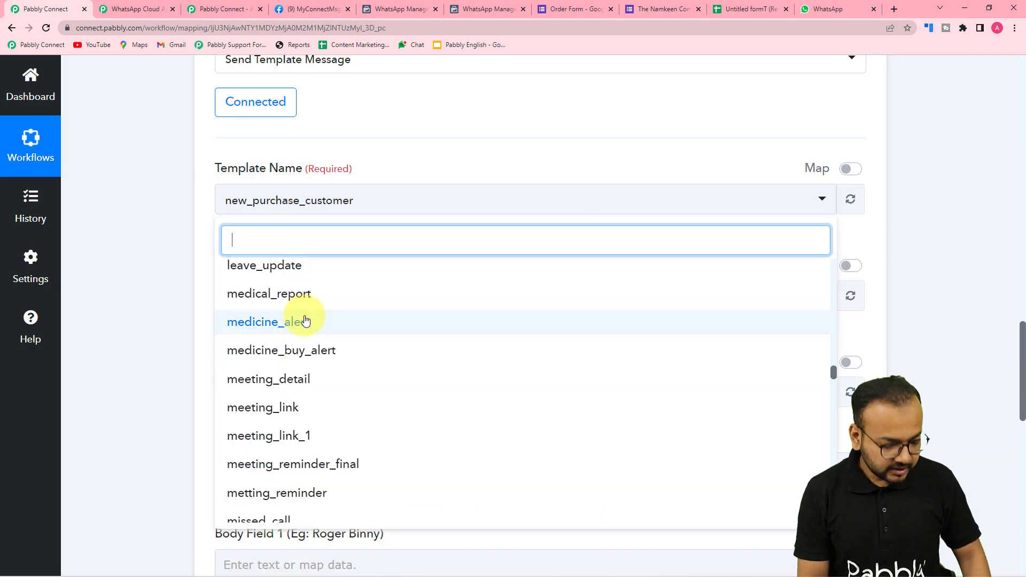
type("new")
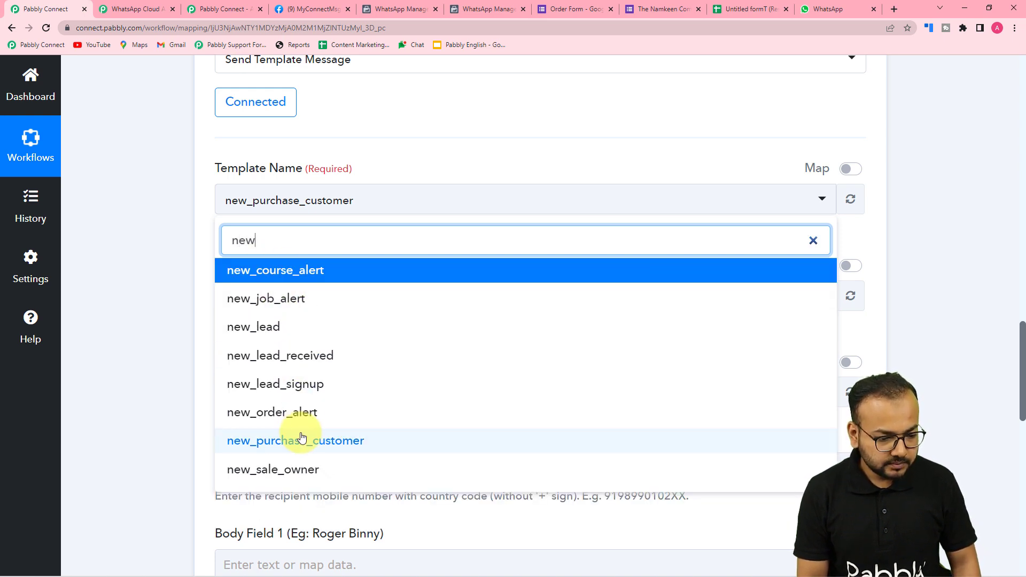
left_click(282, 415)
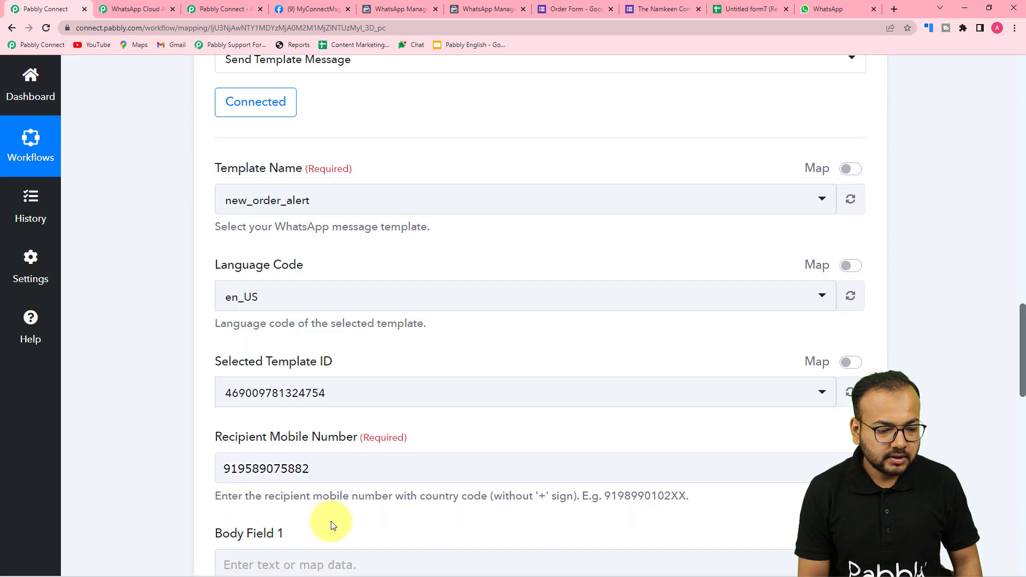
- Replace step 3's recipient mobile number with the Contact Number mapped from the Google Forms response
left_click(319, 471)
key("ctrl+a")
key("BackSpace")
scroll(94, 450, "down", 3)
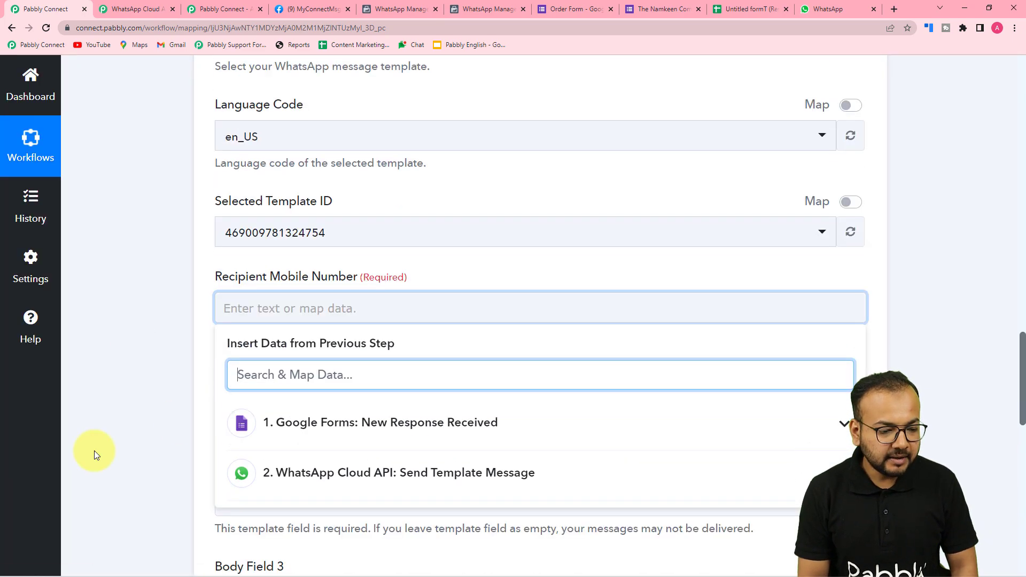
scroll(160, 401, "down", 2)
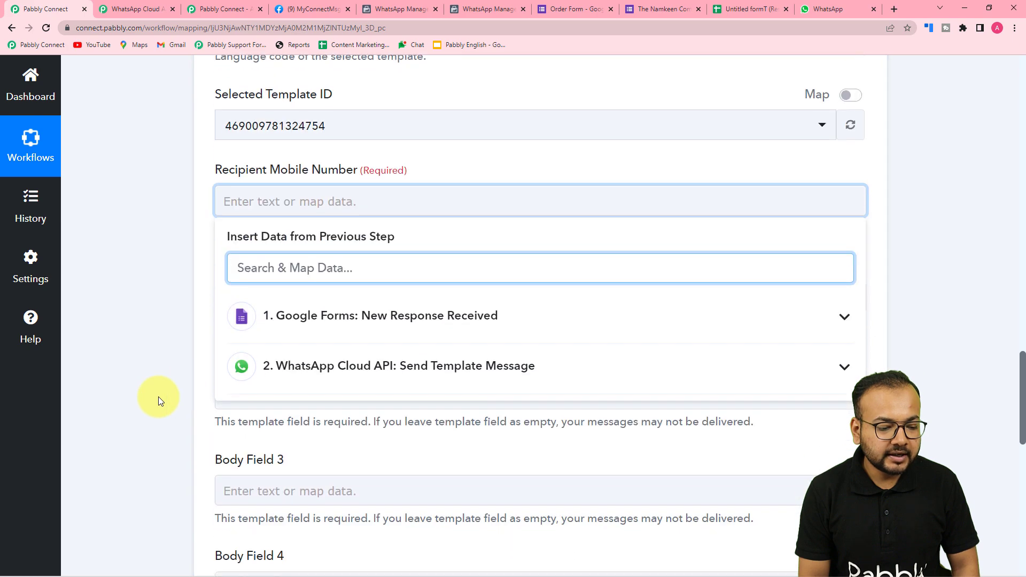
left_click(328, 340)
scroll(355, 530, "down", 3)
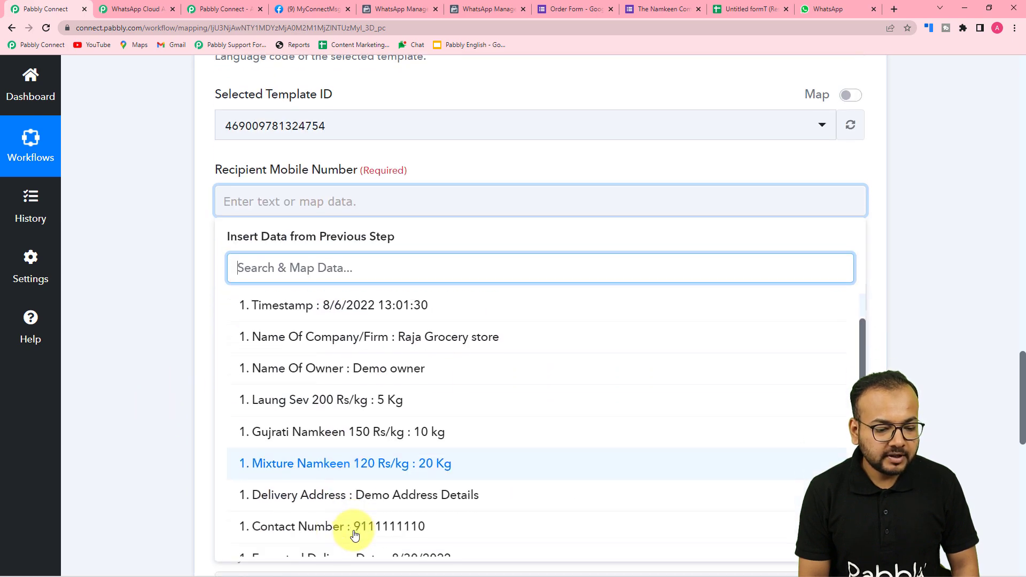
left_click(362, 483)
left_click(161, 412)
- Check step 3's four body fields against the Order Form responses and the new_order_alert template's placeholders
scroll(162, 412, "down", 2)
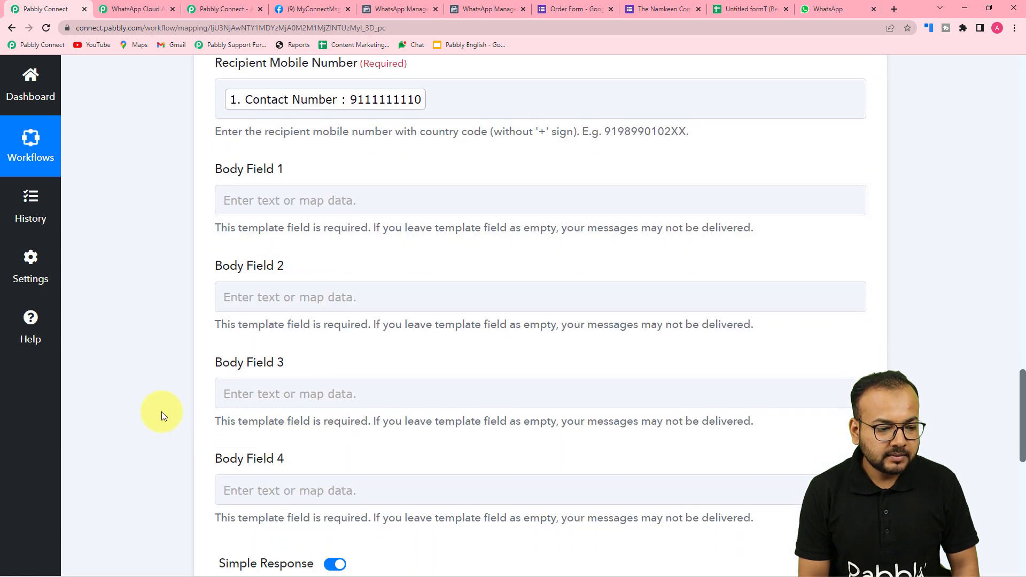
scroll(293, 432, "down", 2)
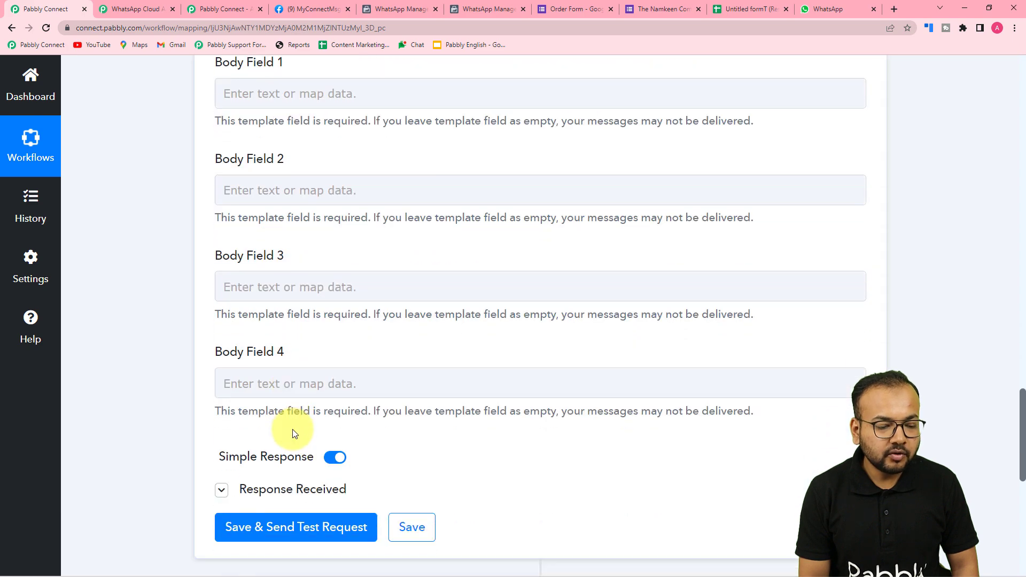
left_click(579, 9)
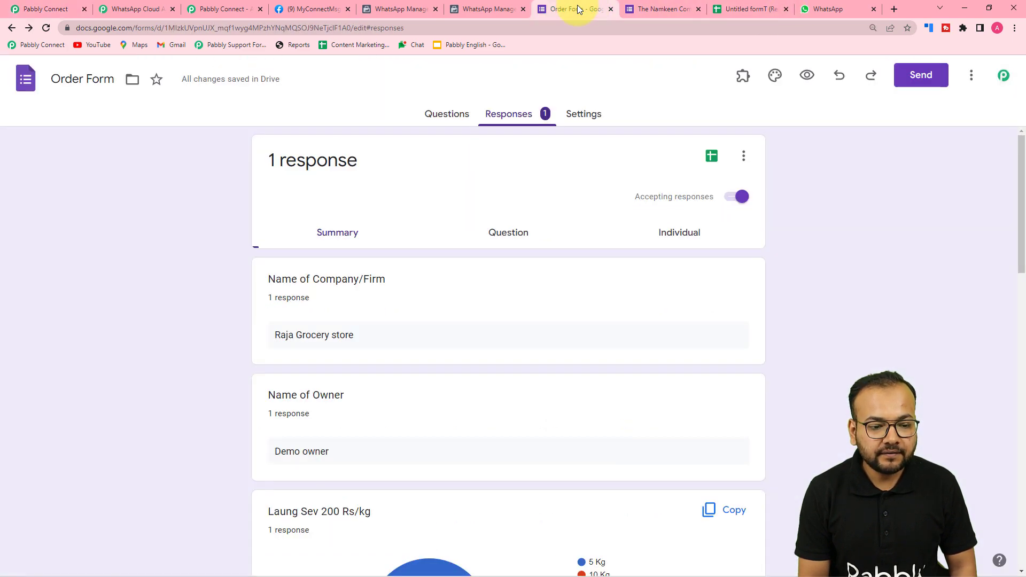
left_click(460, 6)
scroll(529, 344, "down", 3)
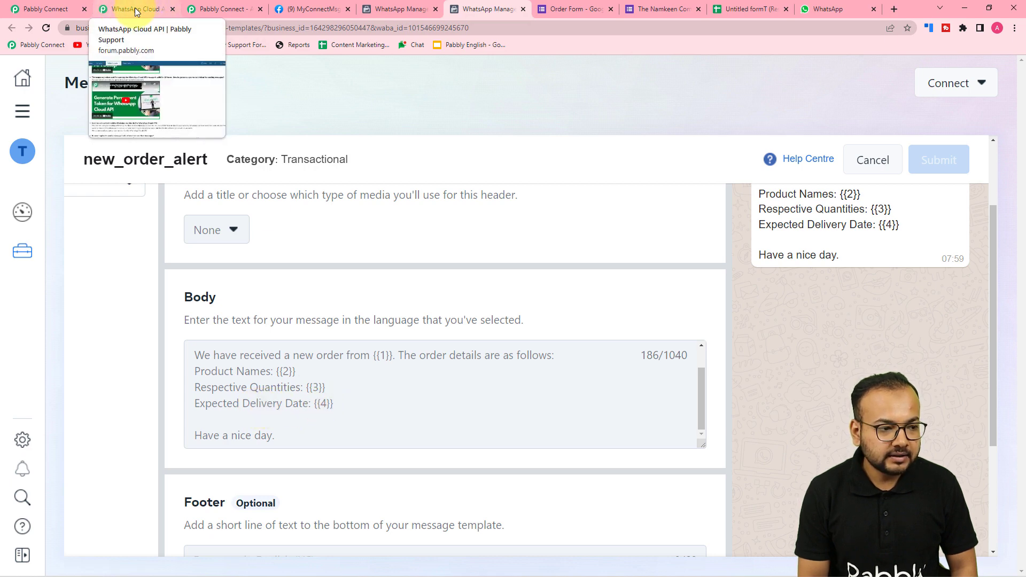
- Return to the Pabbly Connect workflow and map Name Of Owner from the Google Forms response into Body Field 1
left_click(72, 10)
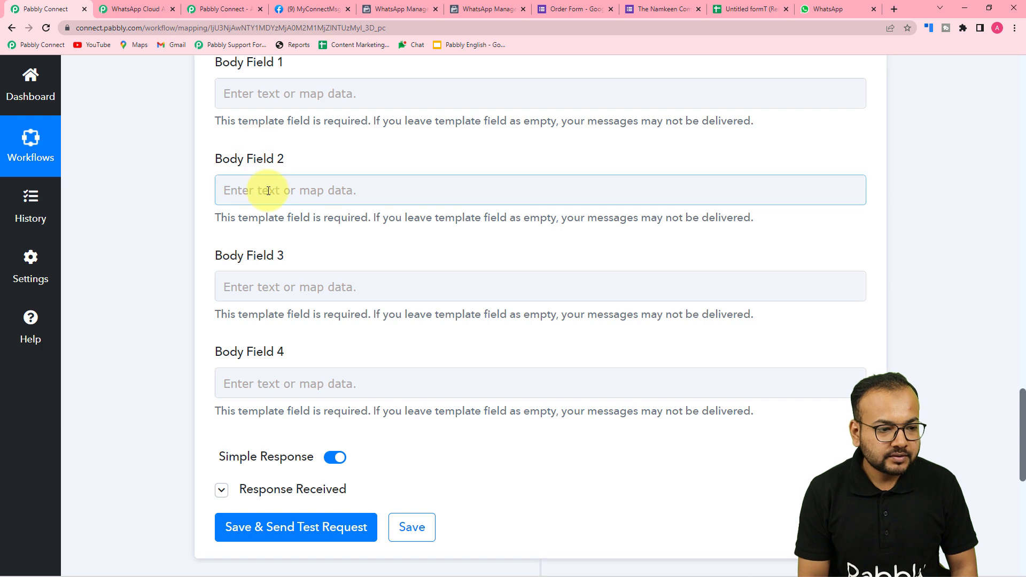
left_click(272, 95)
left_click(325, 212)
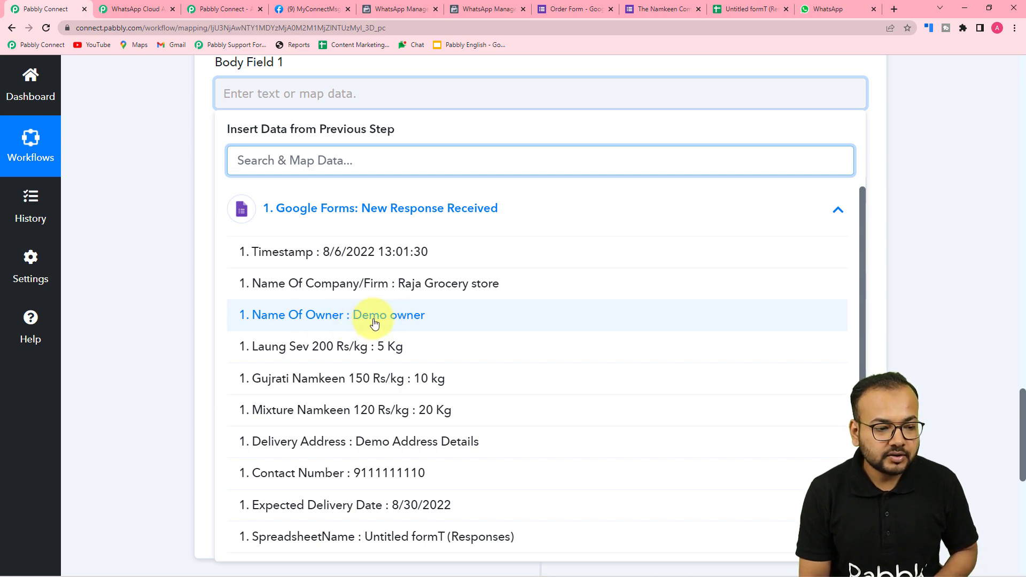
left_click(317, 321)
left_click(163, 243)
- Check the new_order_alert placeholder for product names and enter Namkeens in step 3's Body Field 2
scroll(163, 246, "down", 2)
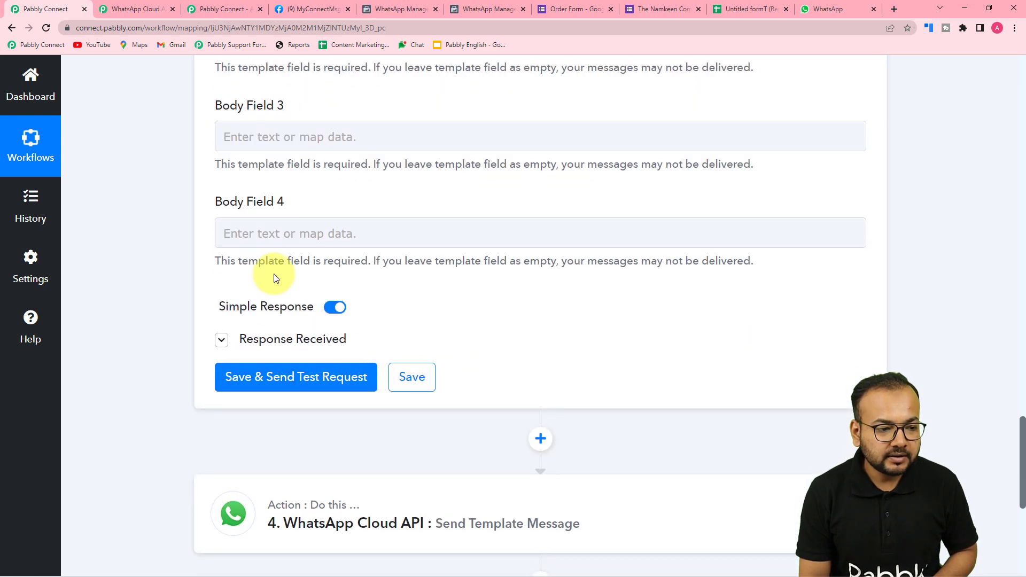
scroll(319, 192, "up", 3)
left_click(316, 199)
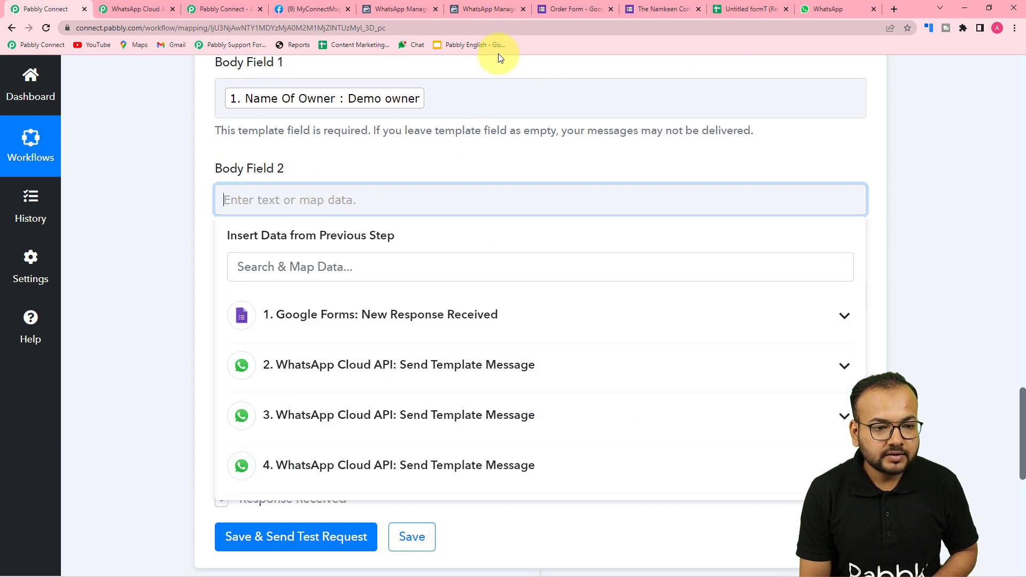
left_click(471, 10)
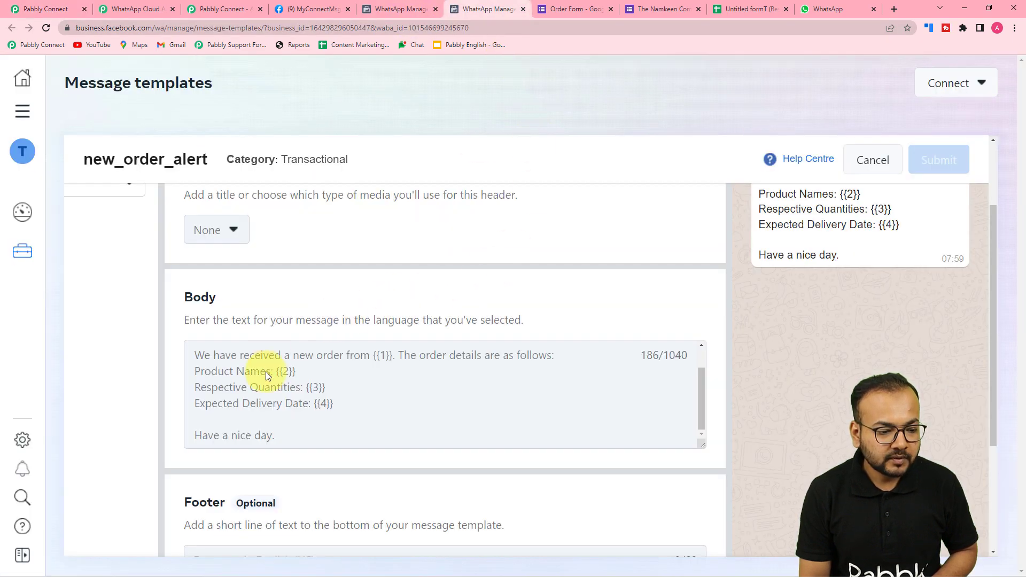
left_click(73, 10)
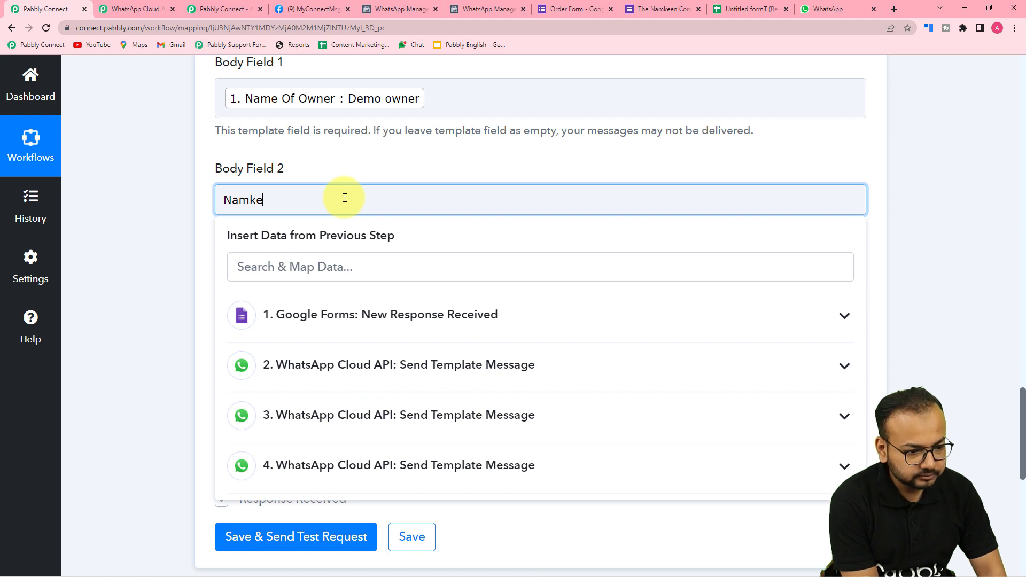
left_click(140, 191)
- Map the Laung Sev, Gujrati Namkeen and Mixture Namkeen quantities from the Google Forms response into Body Field 3, separated by commas
scroll(140, 192, "down", 3)
left_click(291, 136)
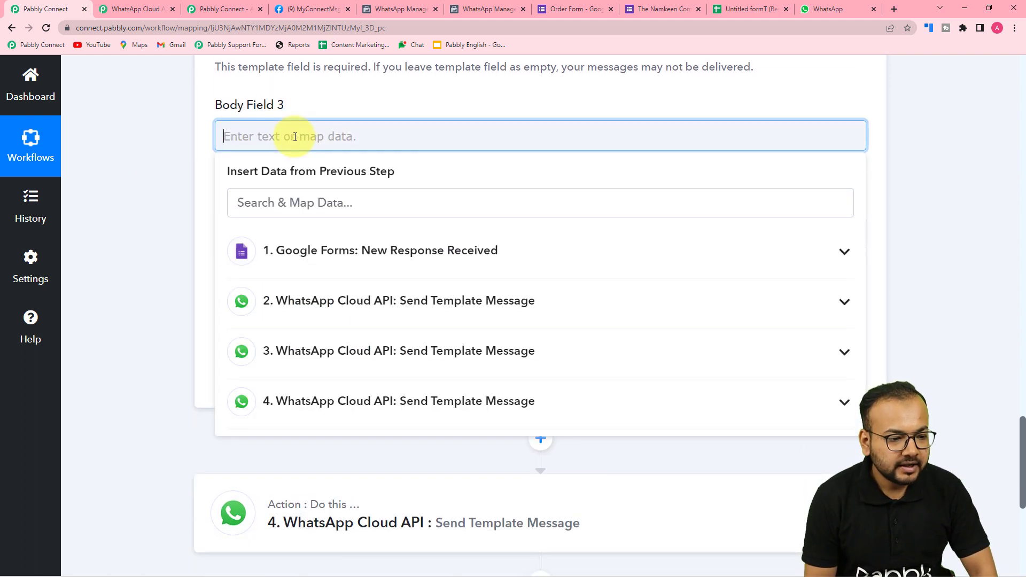
left_click(323, 274)
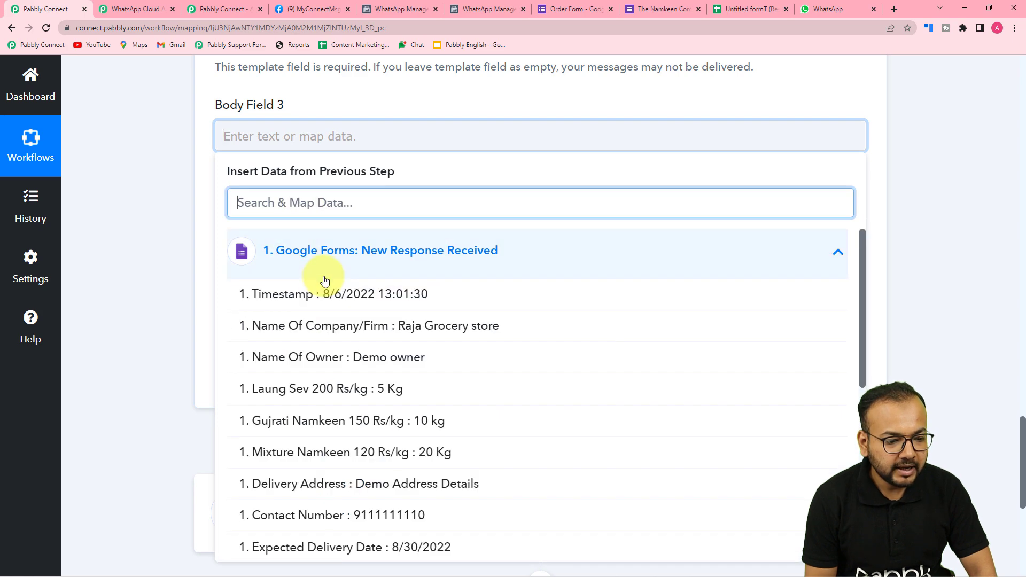
left_click(344, 389)
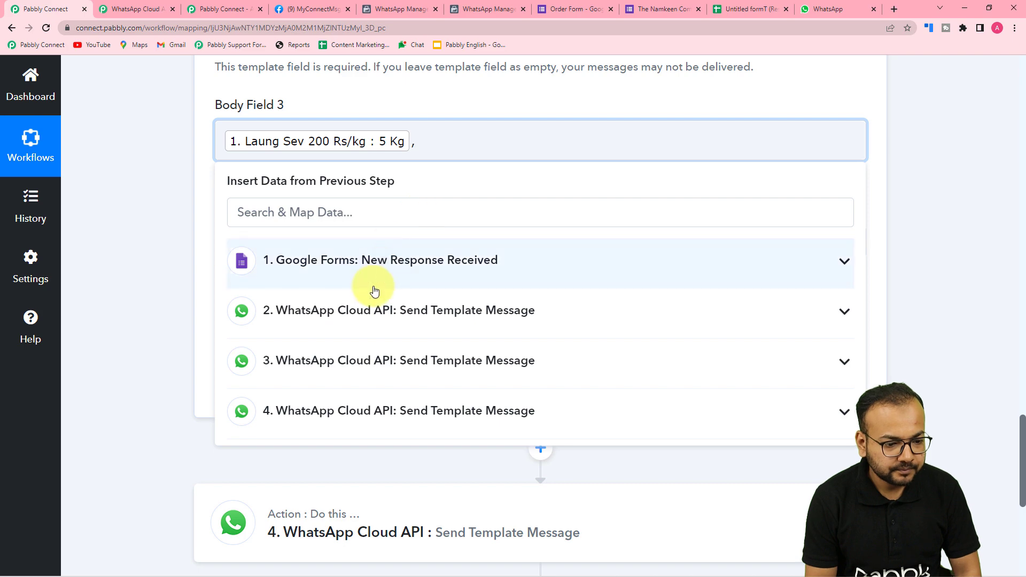
left_click(368, 270)
left_click(366, 436)
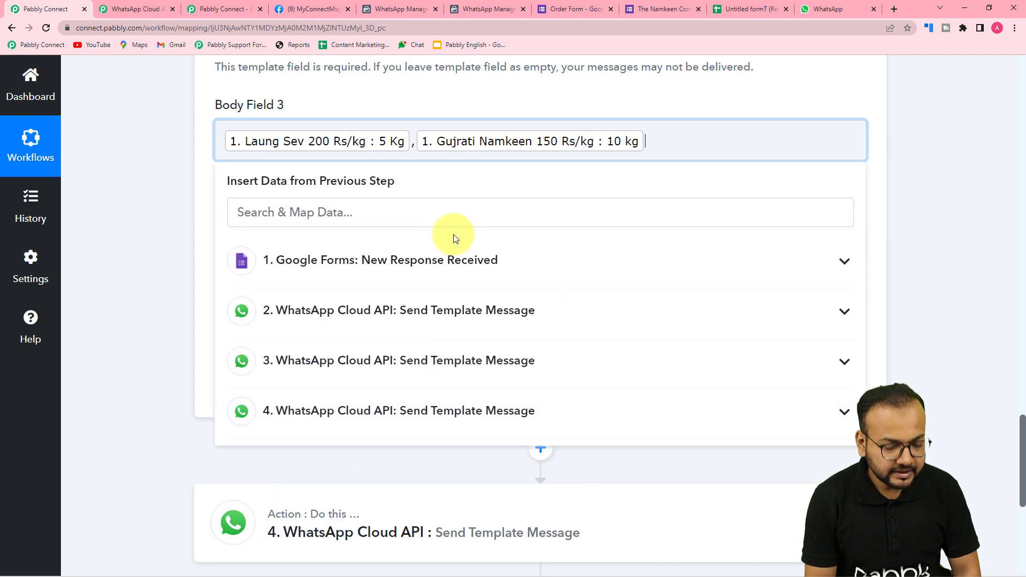
left_click(428, 270)
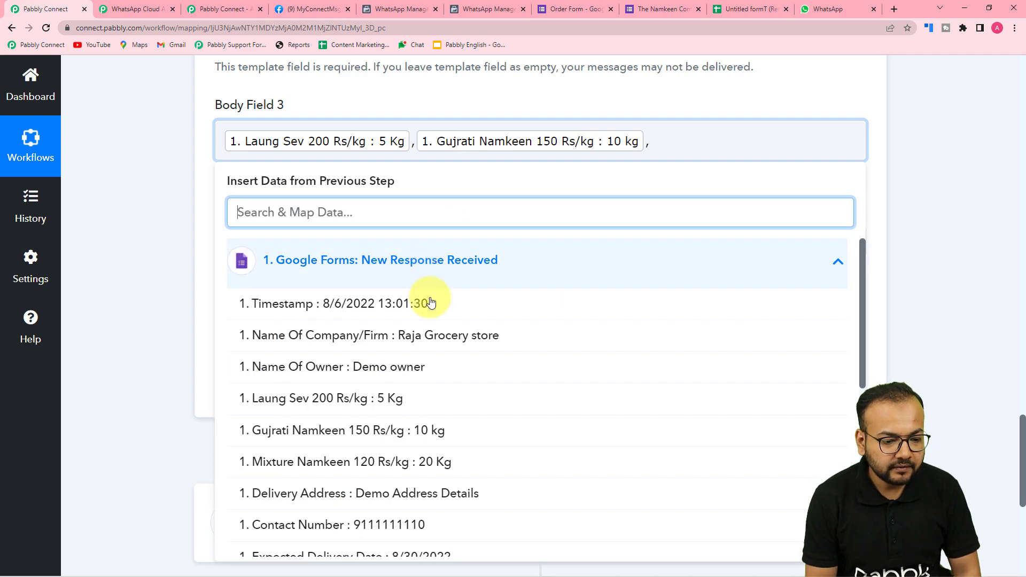
left_click(410, 460)
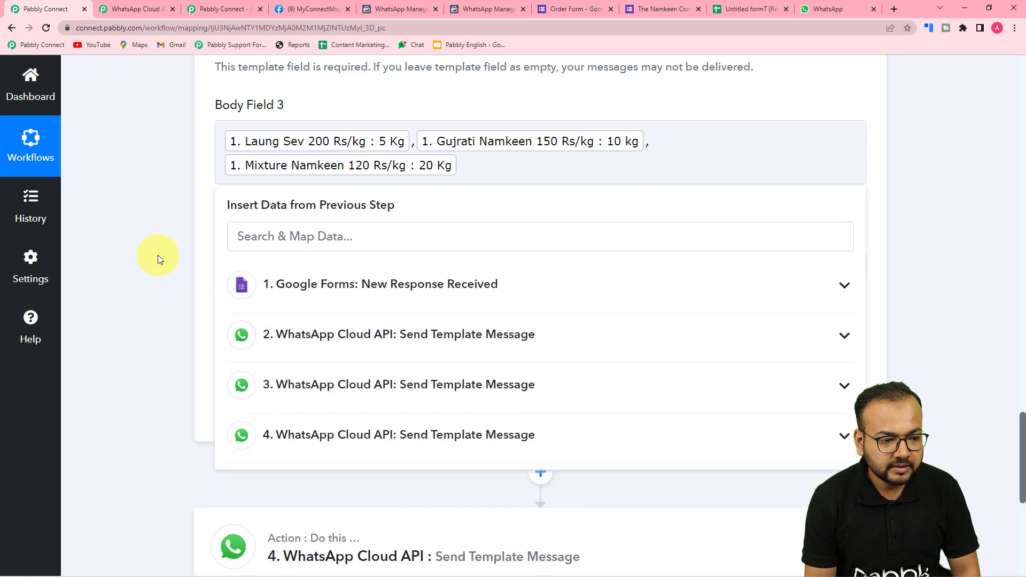
left_click(158, 255)
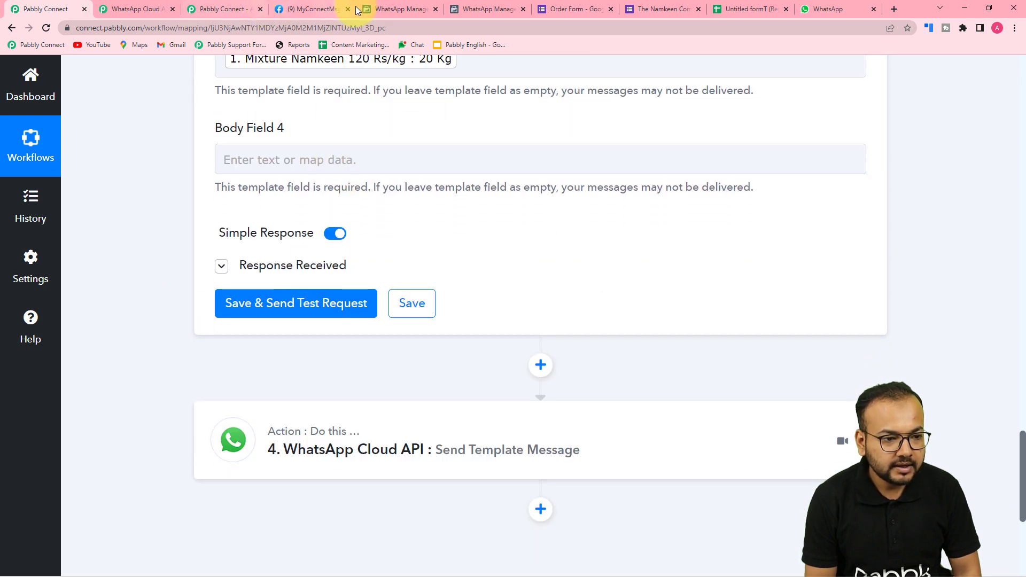
- Check placeholder {{4}} in the new_order_alert template, map Expected Delivery Date into step 3's Body Field 4 and save the step
left_click(479, 9)
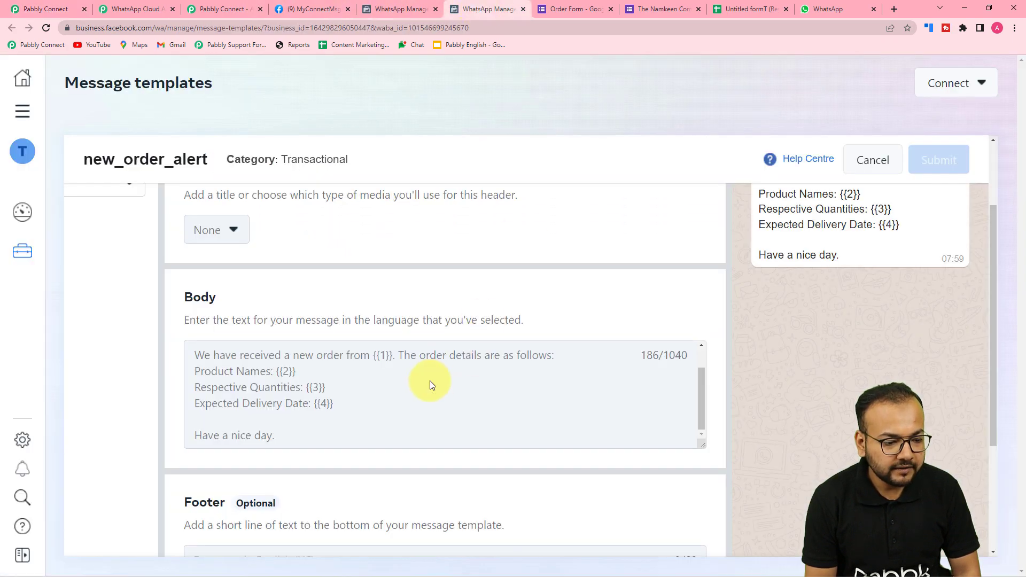
left_click(66, 9)
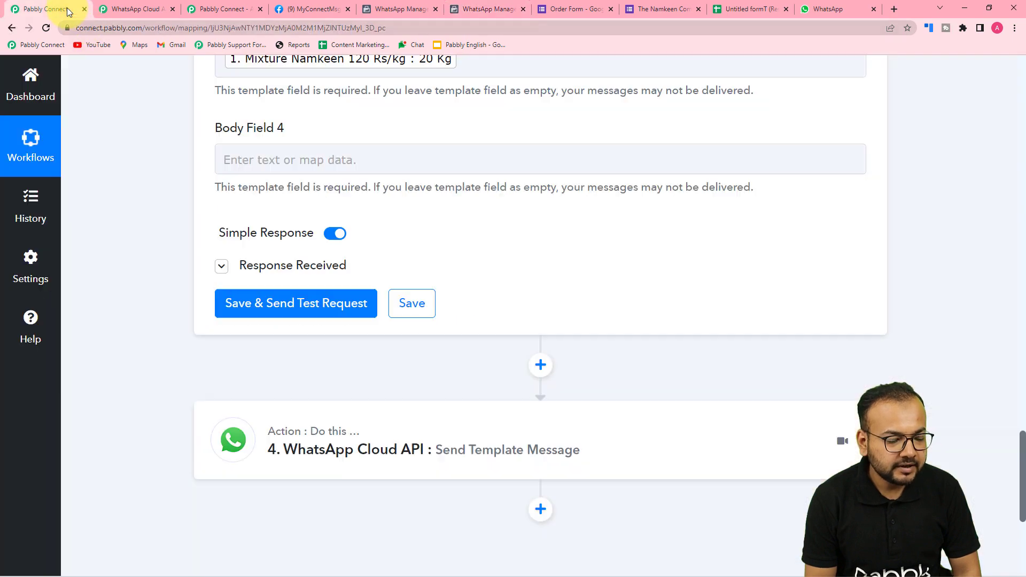
left_click(291, 159)
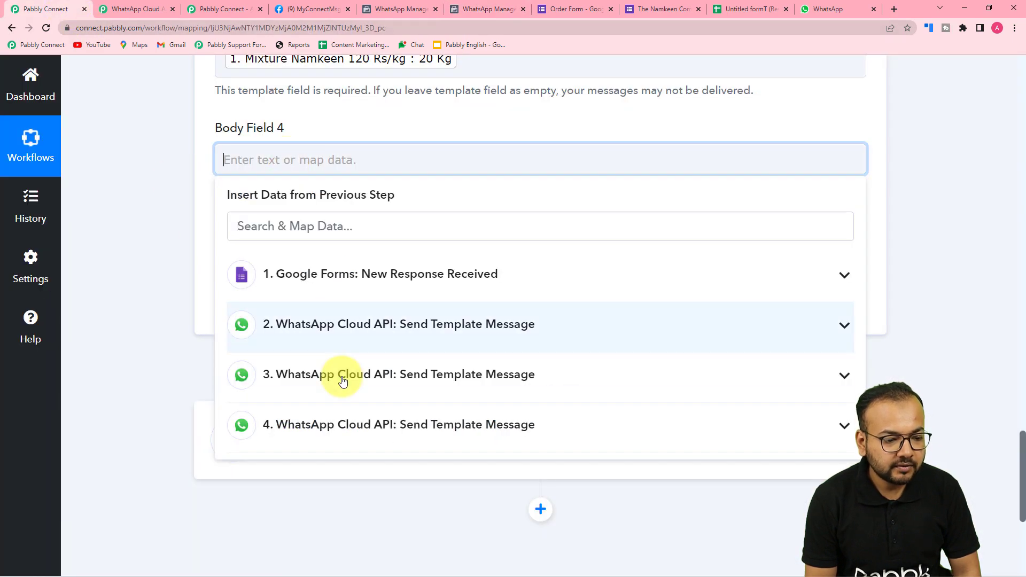
left_click(338, 293)
scroll(336, 493, "down", 2)
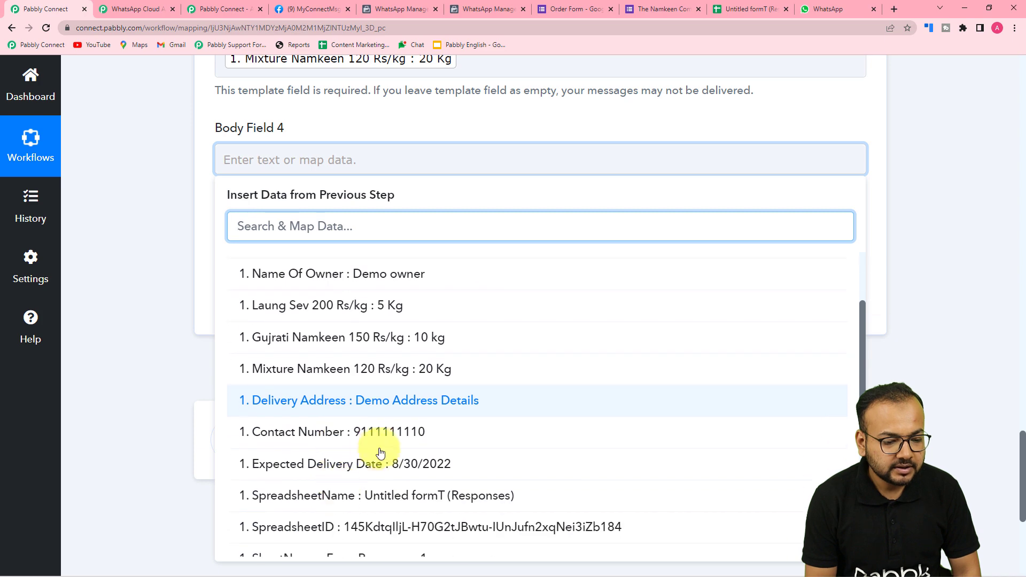
left_click(428, 464)
left_click(143, 246)
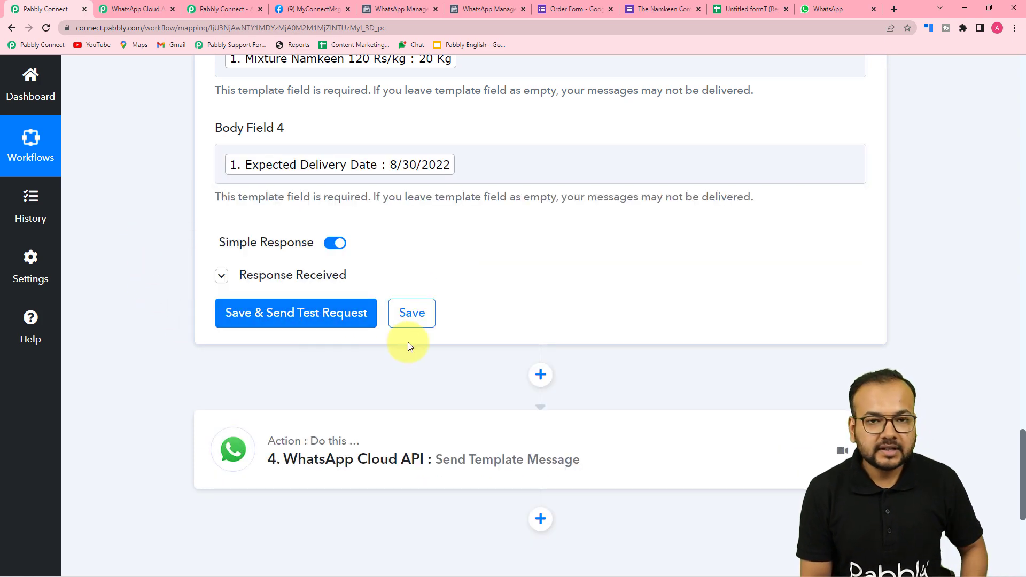
left_click(414, 314)
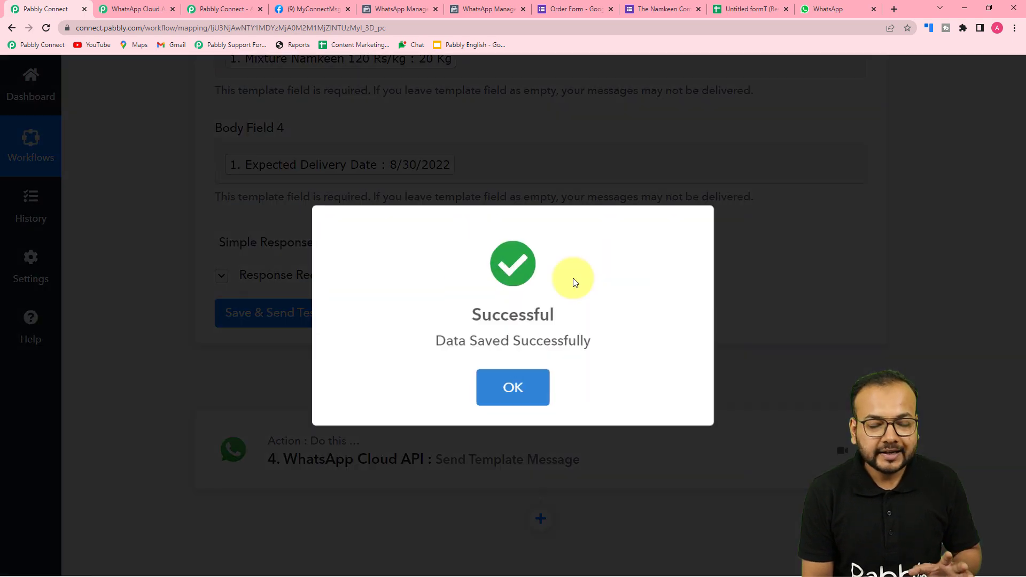
left_click(514, 386)
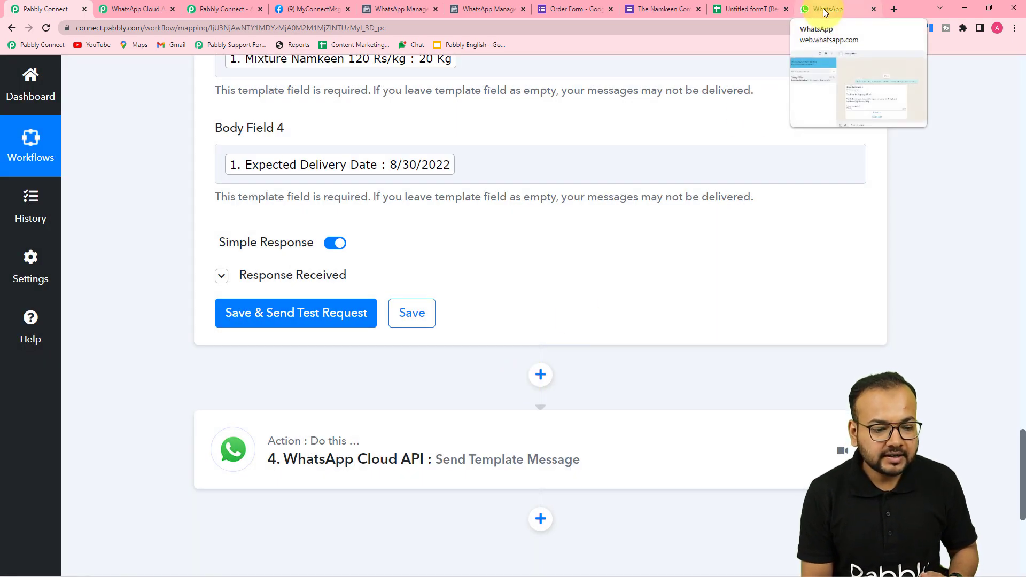
- Expand workflow step 4 and switch to WhatsApp Manager to view the order_received template in place of new_purchase_customer
scroll(355, 337, "down", 3)
left_click(376, 314)
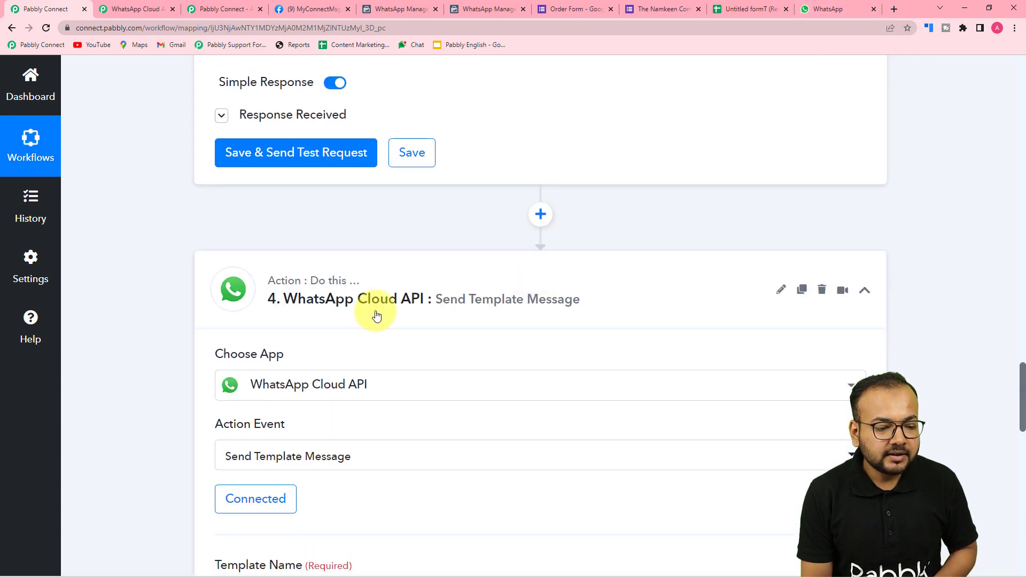
scroll(376, 316, "down", 3)
scroll(376, 316, "down", 3)
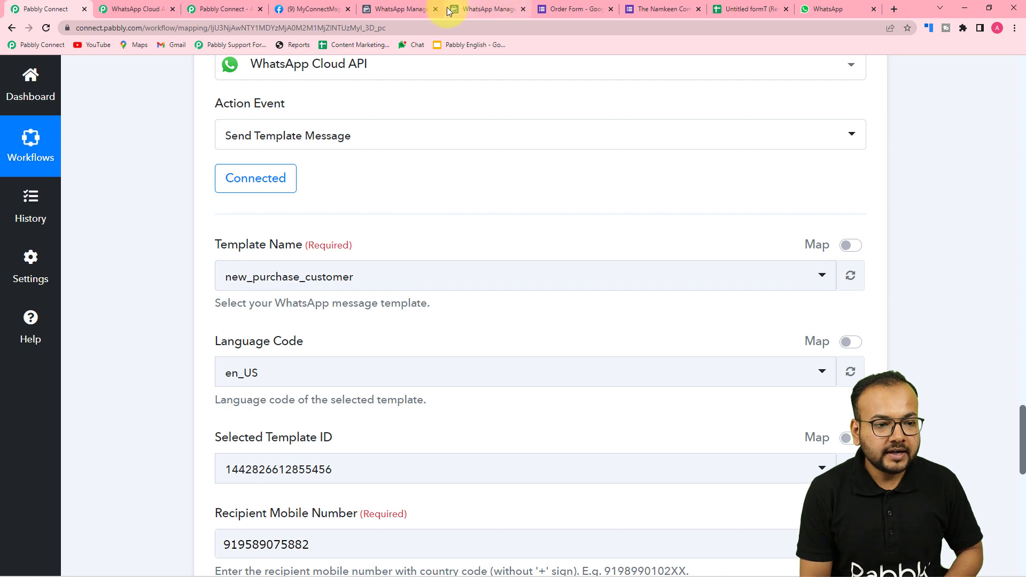
left_click(417, 12)
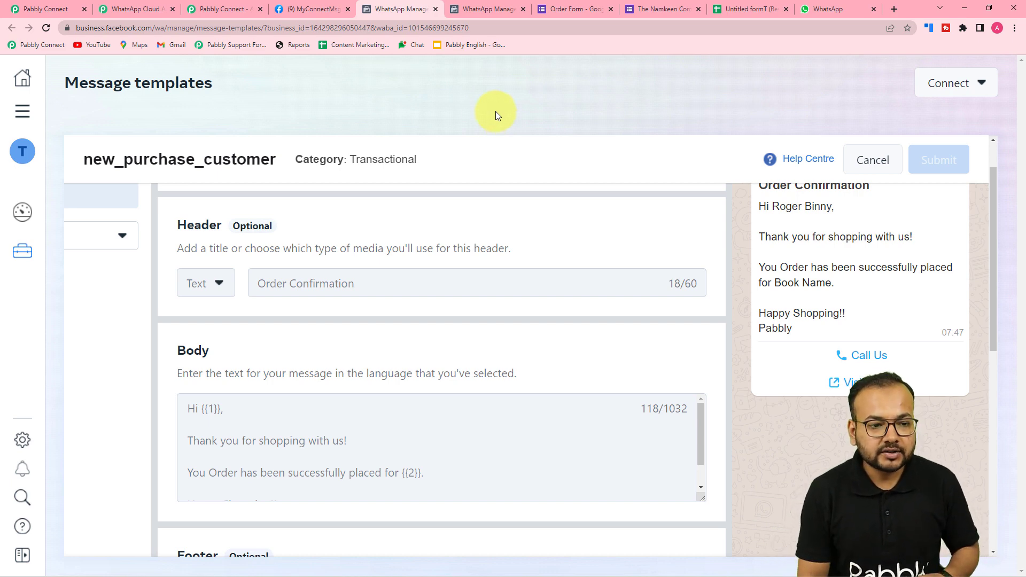
left_click(871, 162)
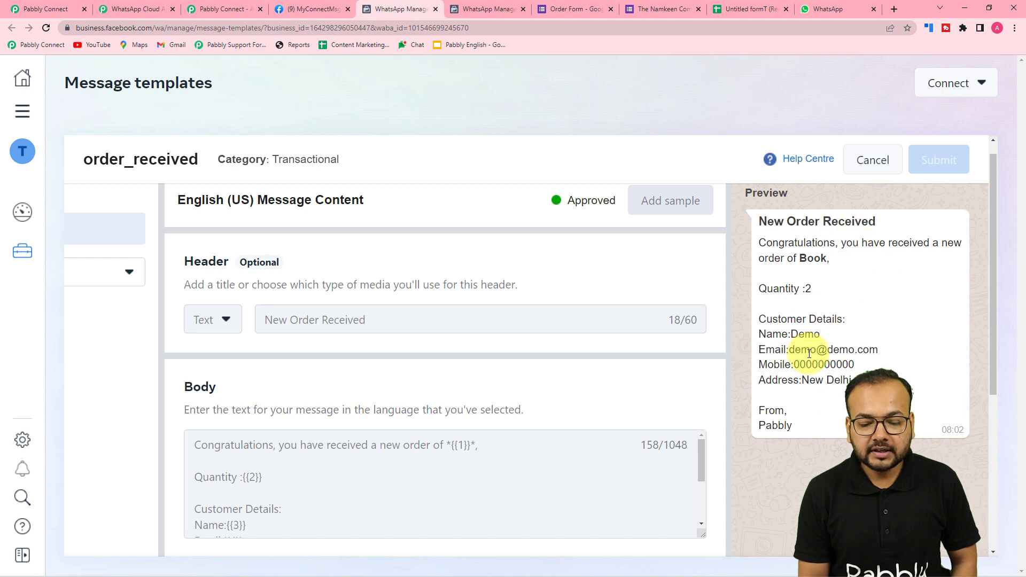
- Return to Pabbly Connect, refresh step 4's template list and set its template name to order_received
left_click(46, 12)
left_click(312, 283)
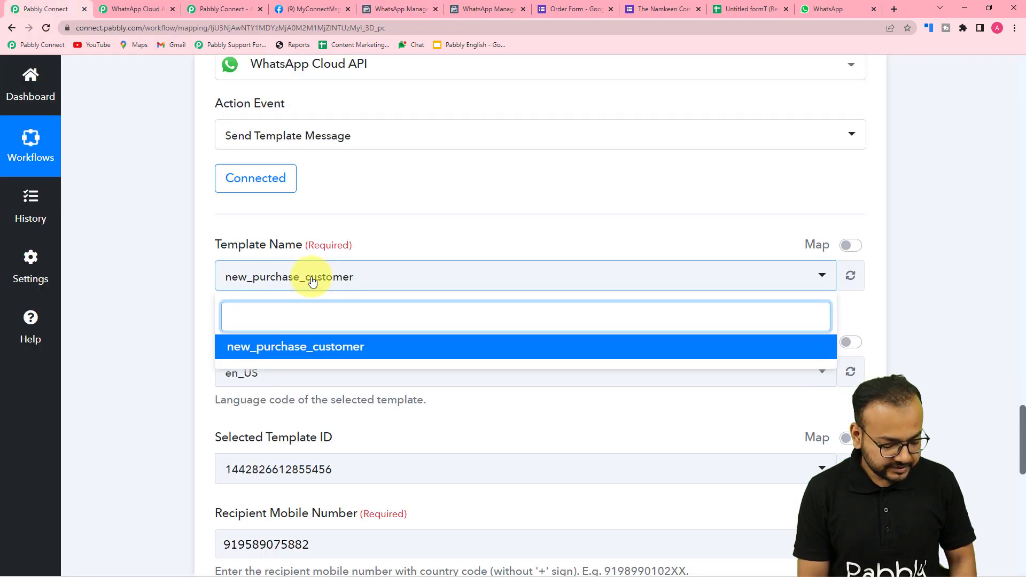
type("ot")
key("BackSpace")
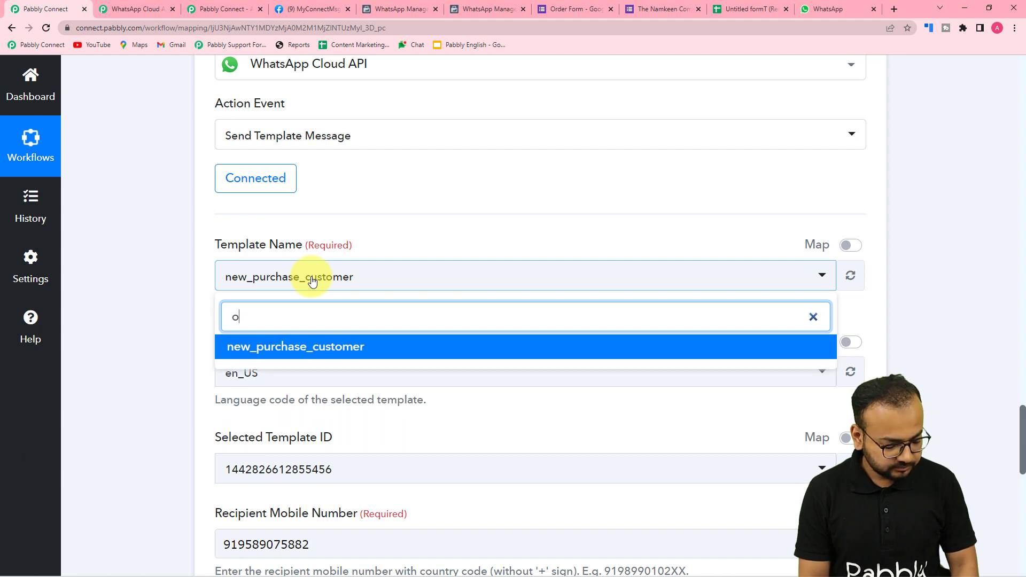
type("rde")
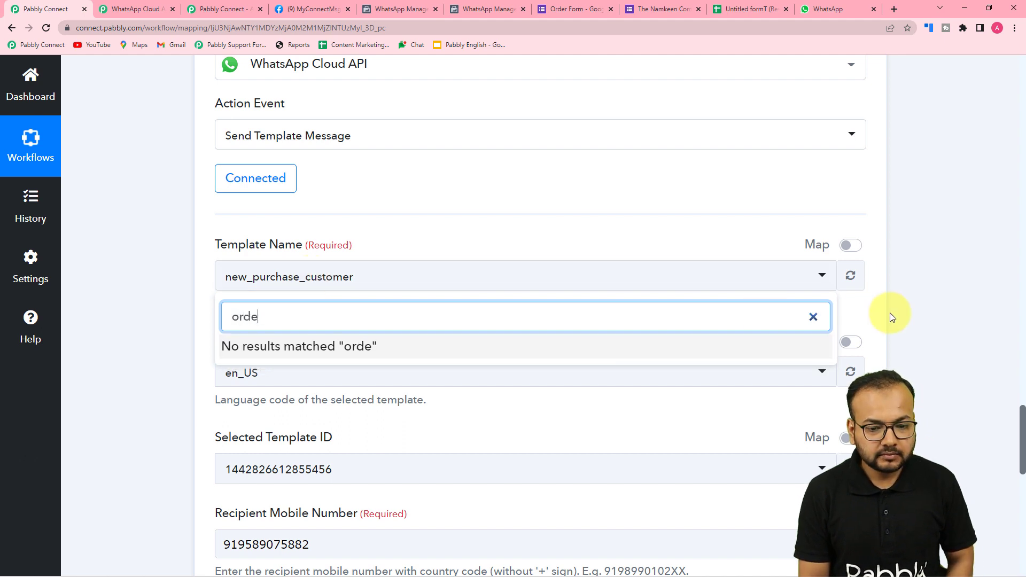
left_click(860, 285)
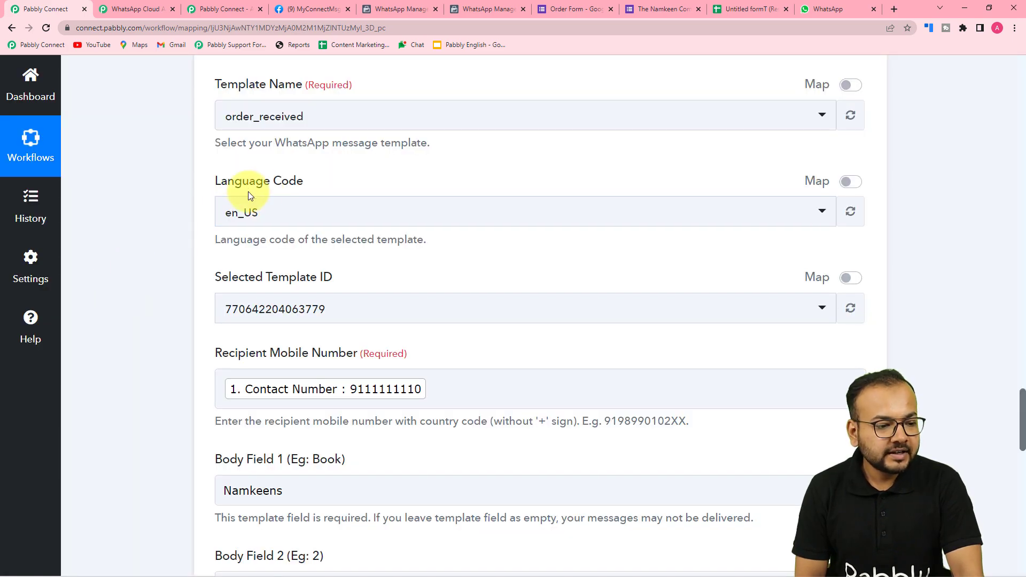
- Review step 4's six body fields for the order_received template and save the step
scroll(168, 246, "down", 8)
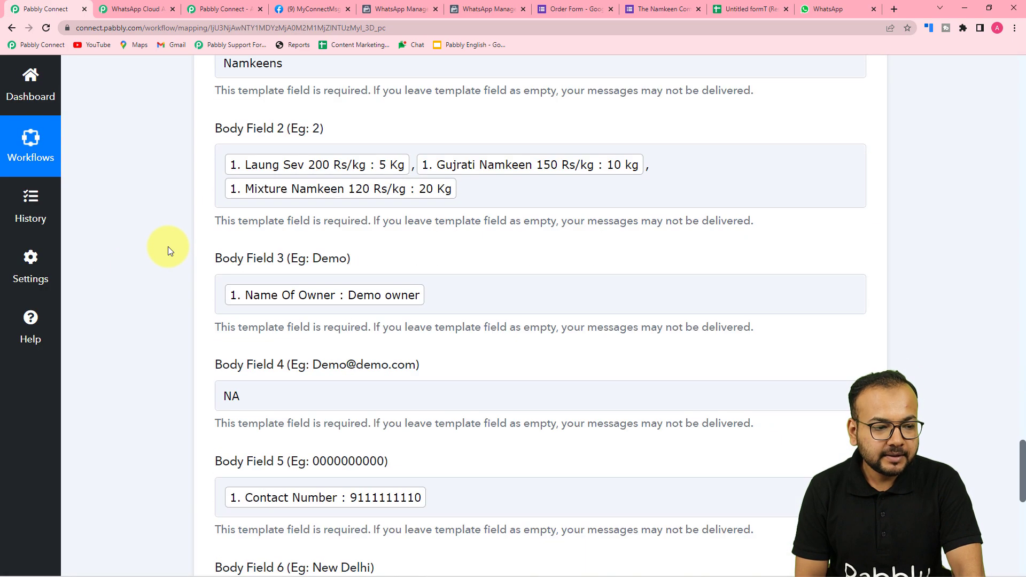
scroll(168, 246, "down", 4)
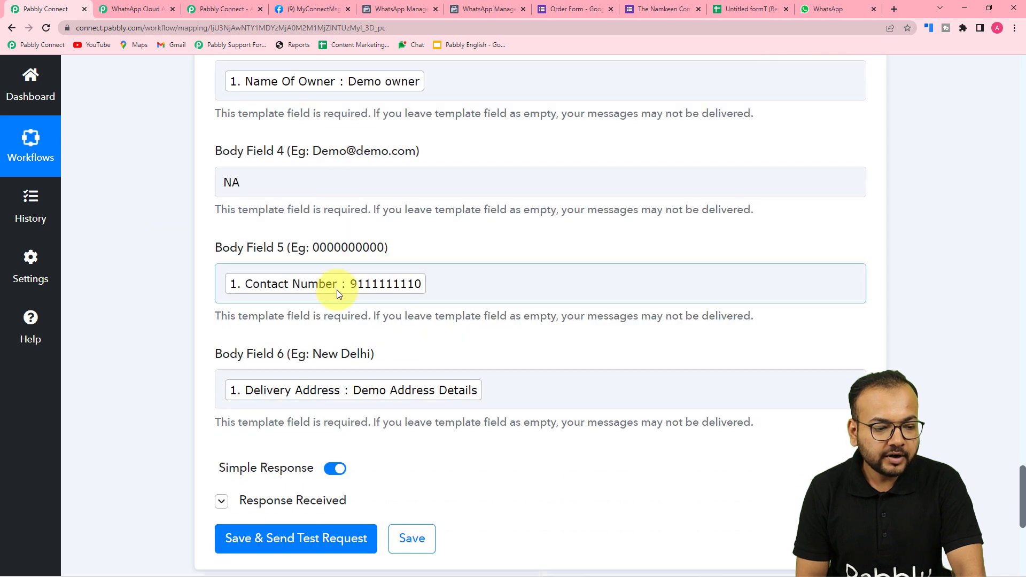
scroll(337, 289, "up", 5)
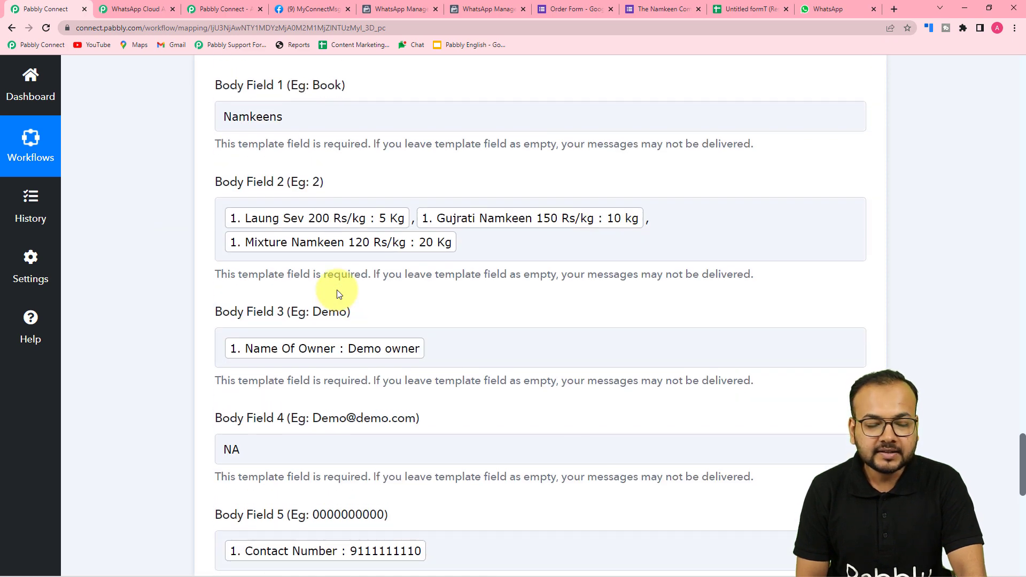
scroll(127, 245, "down", 8)
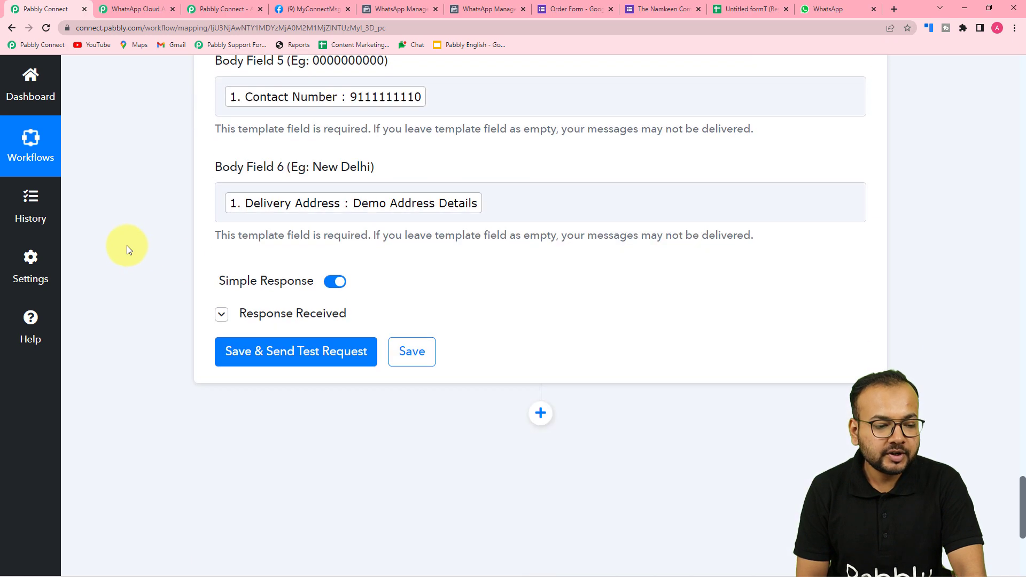
left_click(415, 325)
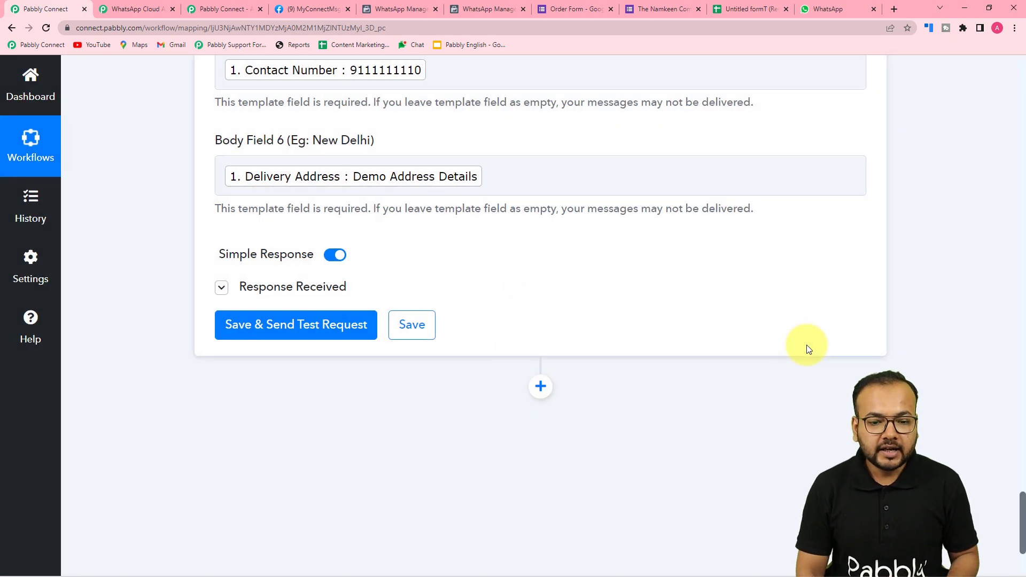
- Collapse the WhatsApp Cloud API actions in steps 4 and 3 of the workflow
scroll(806, 345, "up", 20)
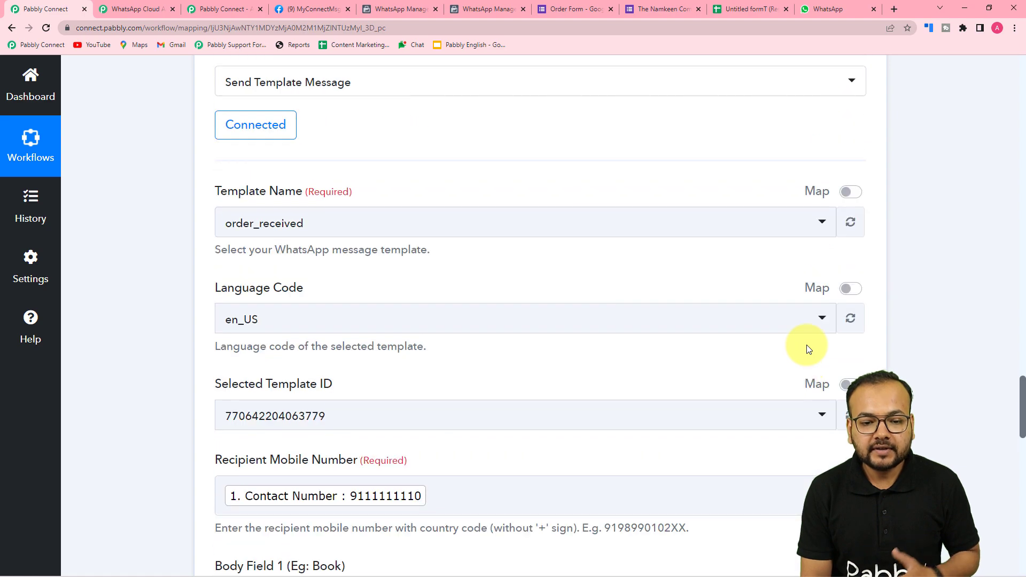
scroll(807, 349, "up", 7)
left_click(868, 294)
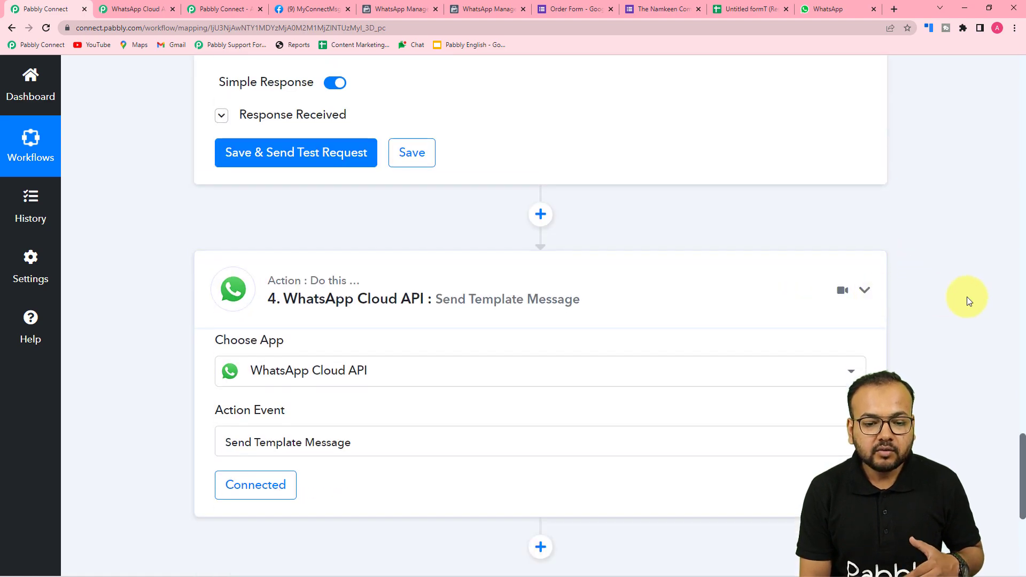
scroll(968, 300, "up", 15)
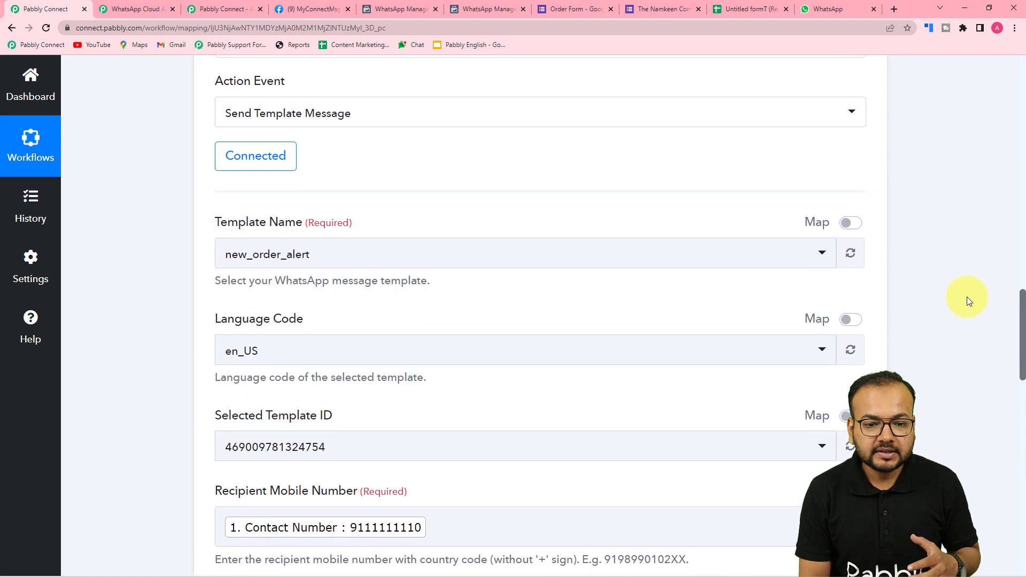
scroll(941, 257, "up", 4)
left_click(869, 164)
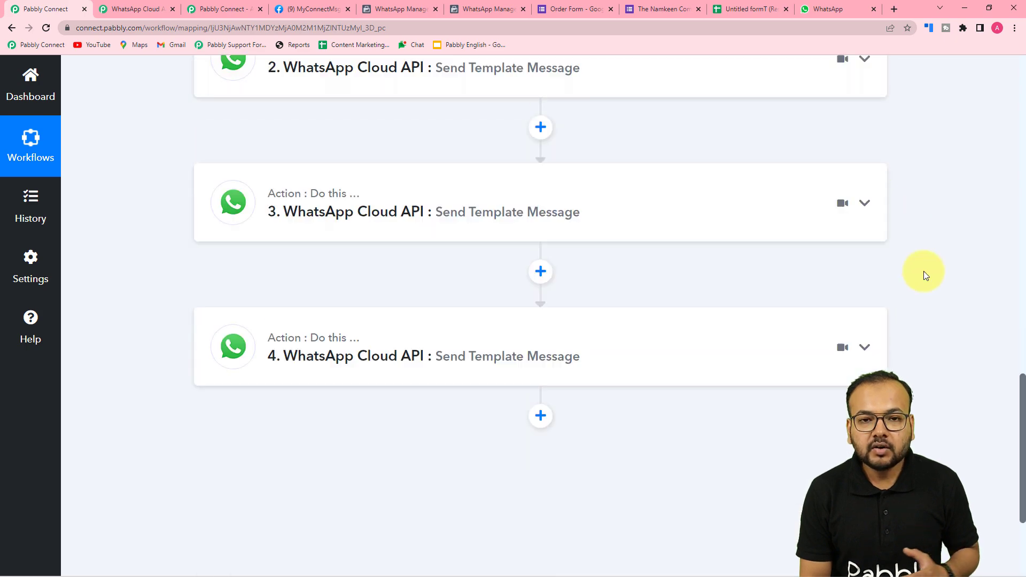
- View the Order Confirmation message in WhatsApp Web, return to the Pabbly Connect workflow and collapse the Google Forms trigger
scroll(935, 302, "up", 10)
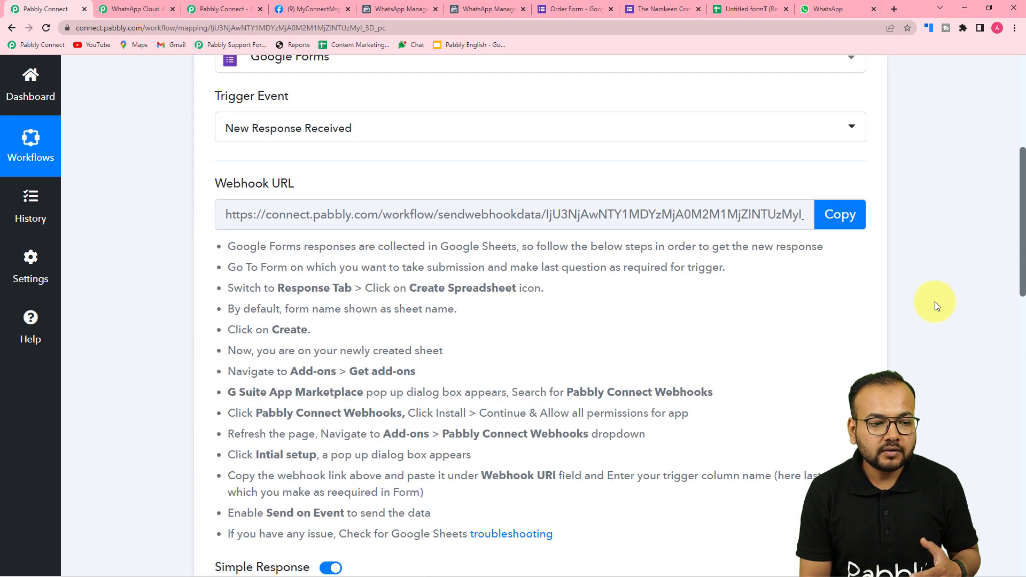
scroll(935, 301, "up", 3)
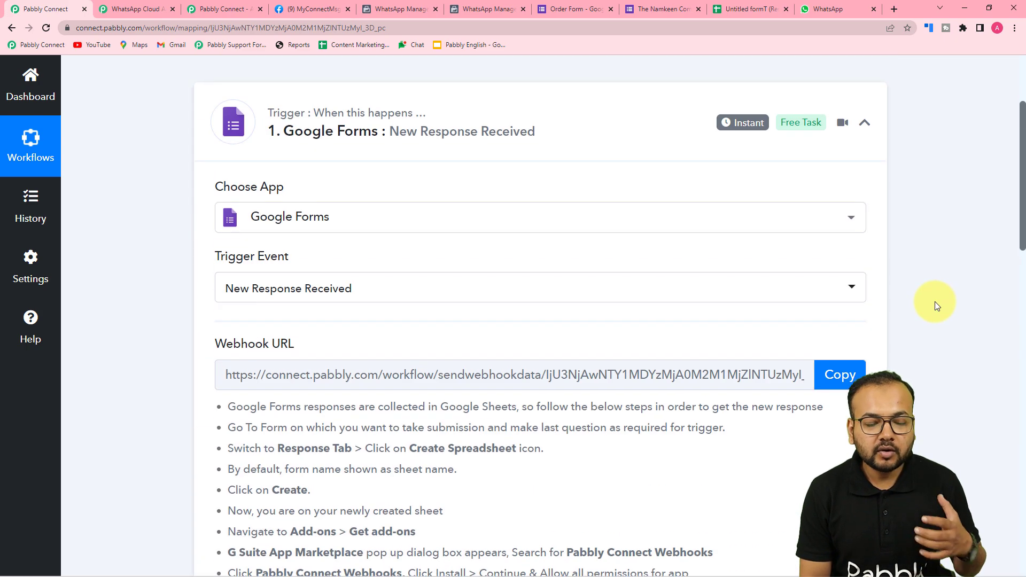
left_click(820, 18)
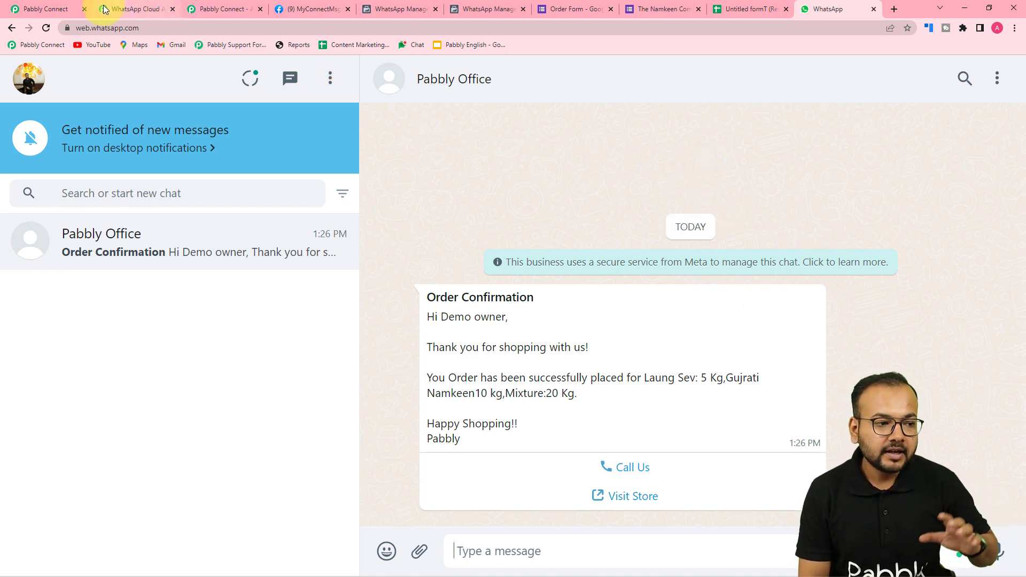
left_click(70, 10)
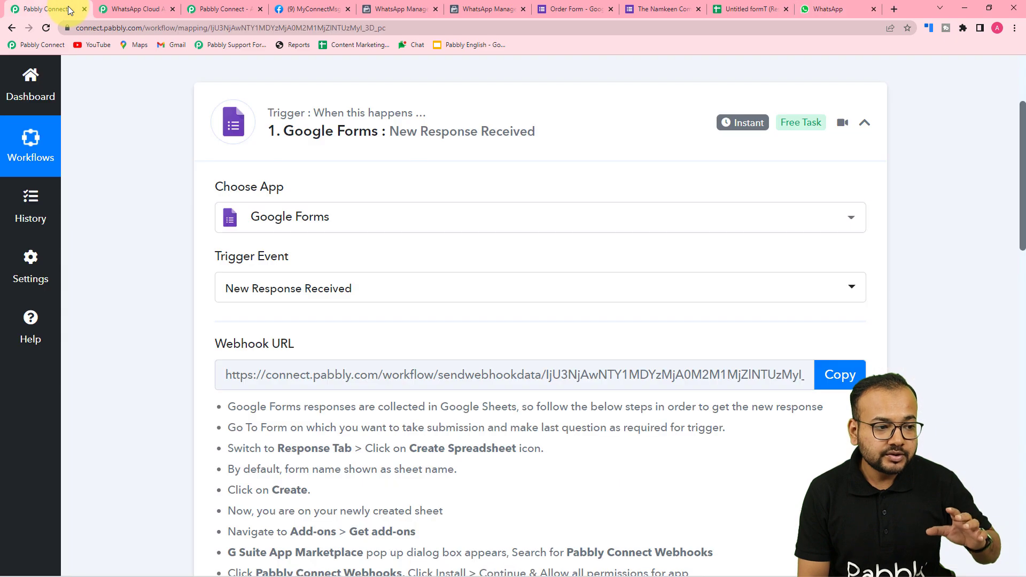
left_click(865, 123)
mouse_move(745, 287)
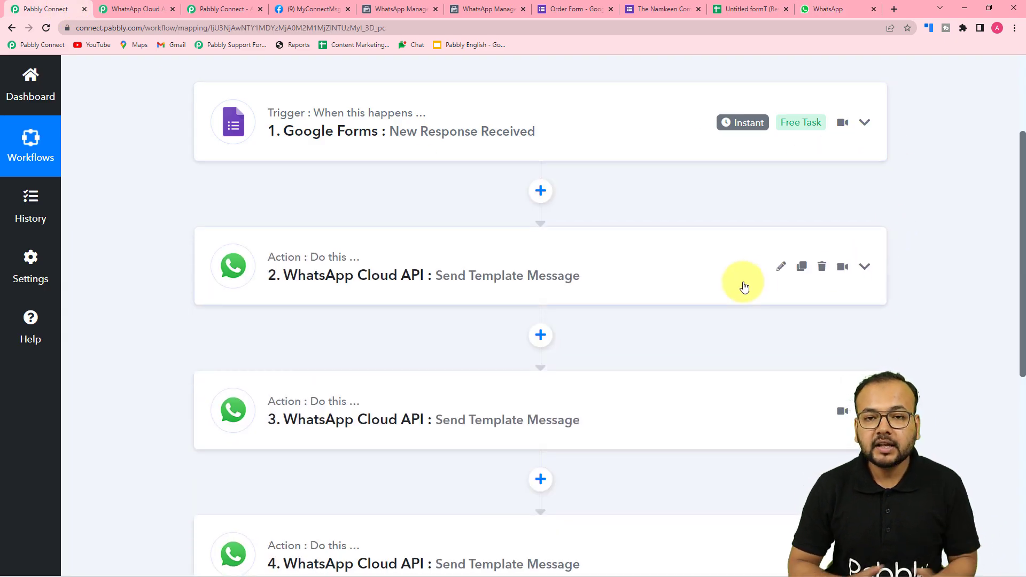